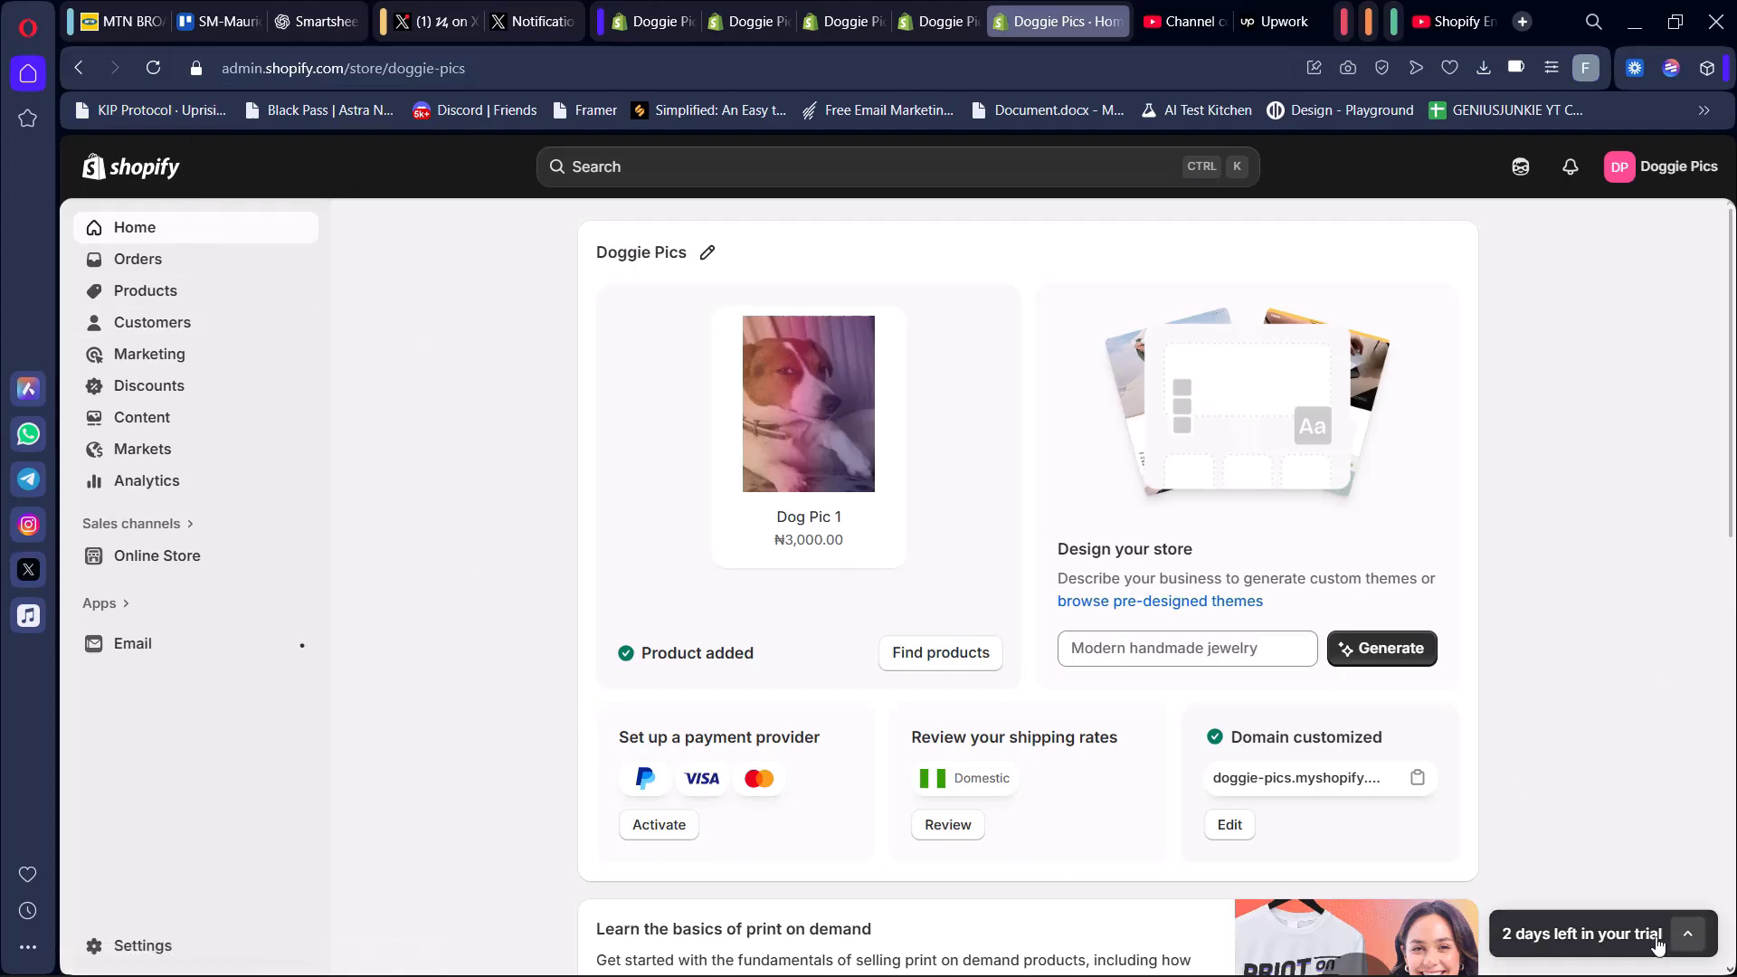
Step: View the trial details and plan offer on the store home page, and collapse them again
click(1689, 935)
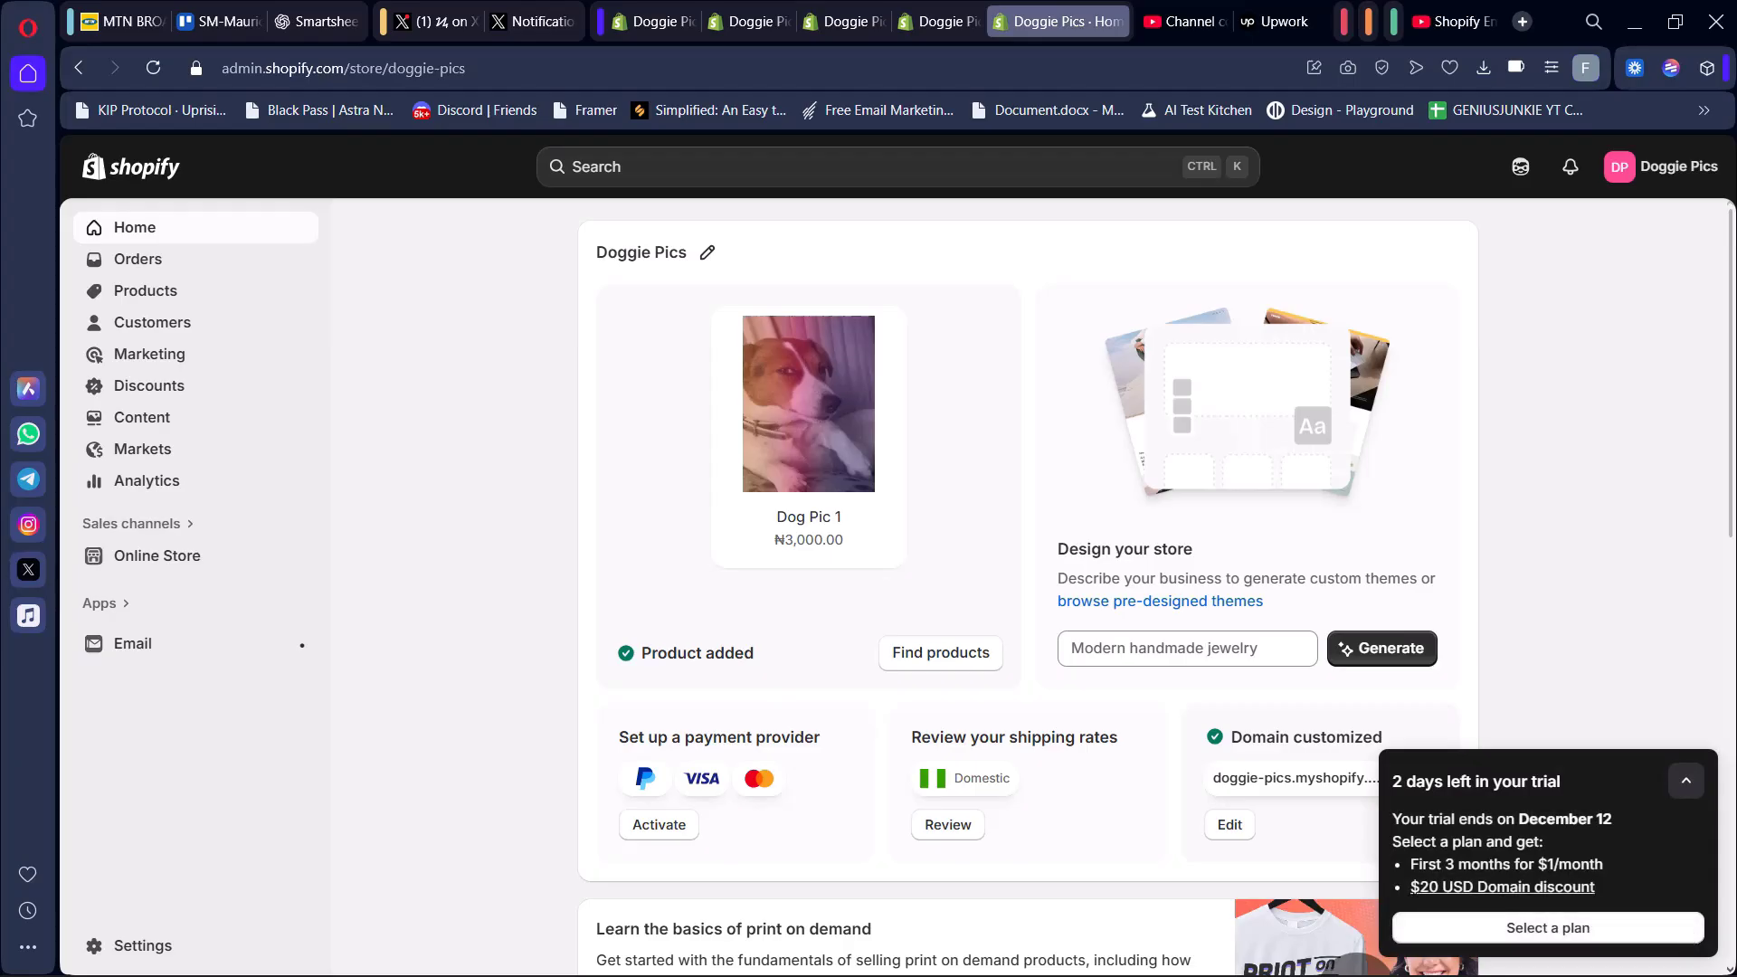
click(1688, 784)
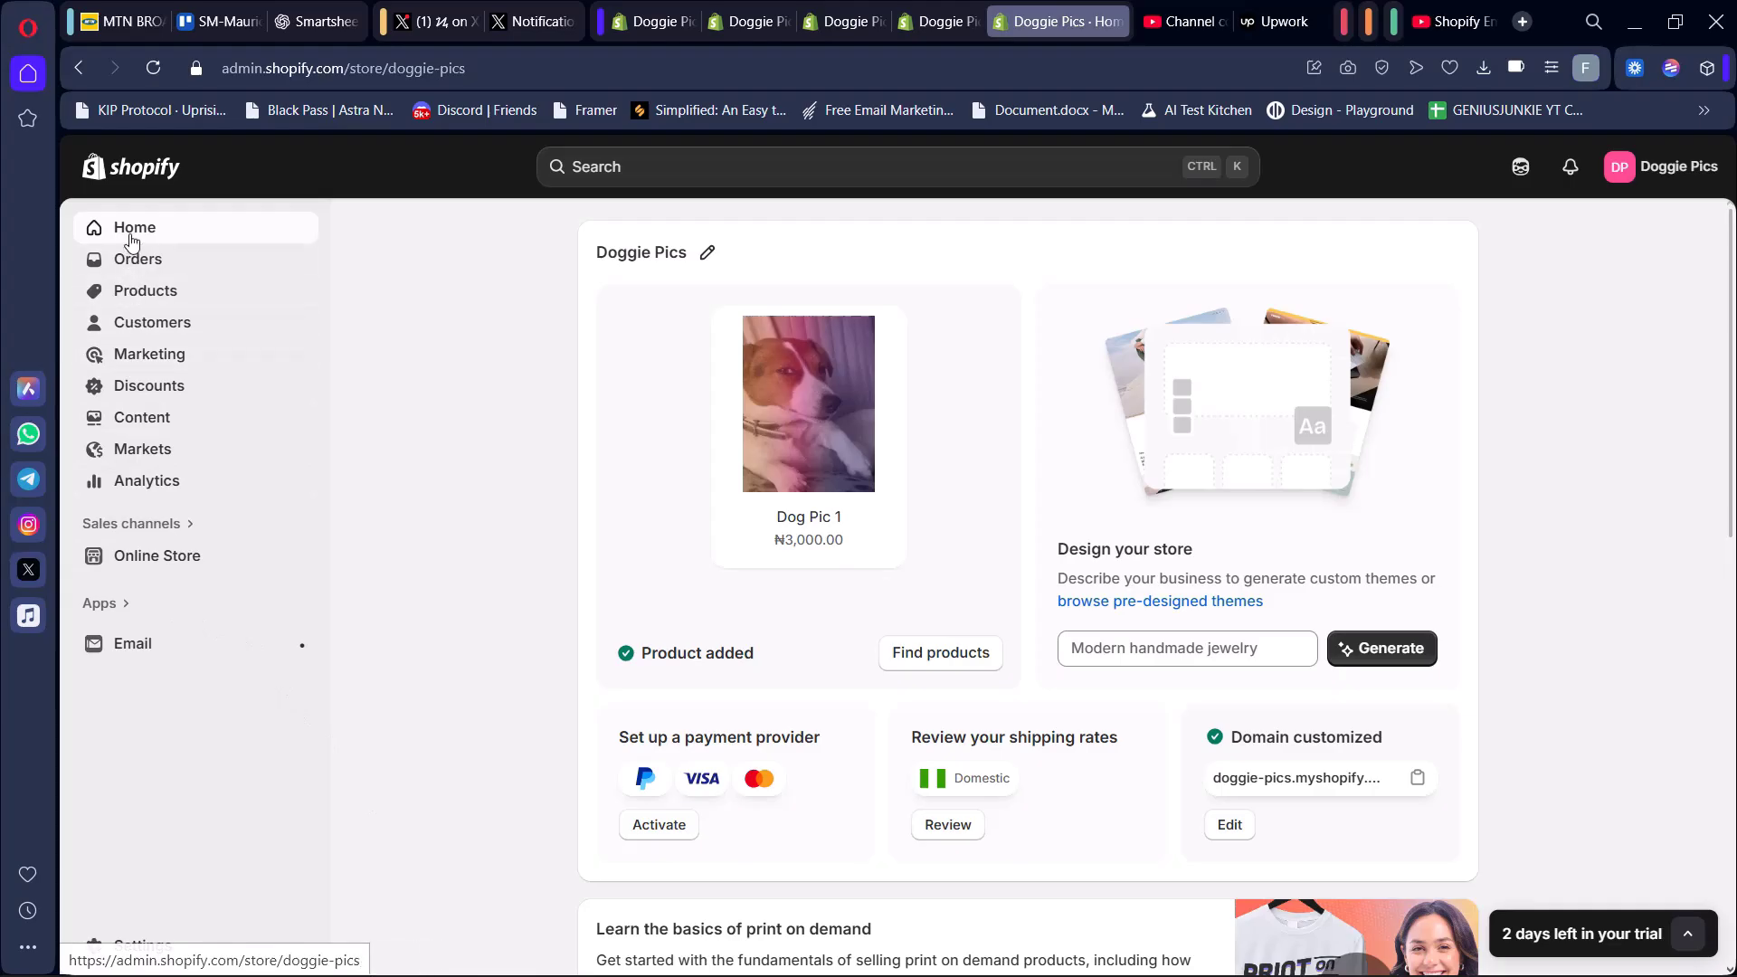
Step: Open the online store's current Savor theme for editing and expand its footer section to list the blocks
click(170, 567)
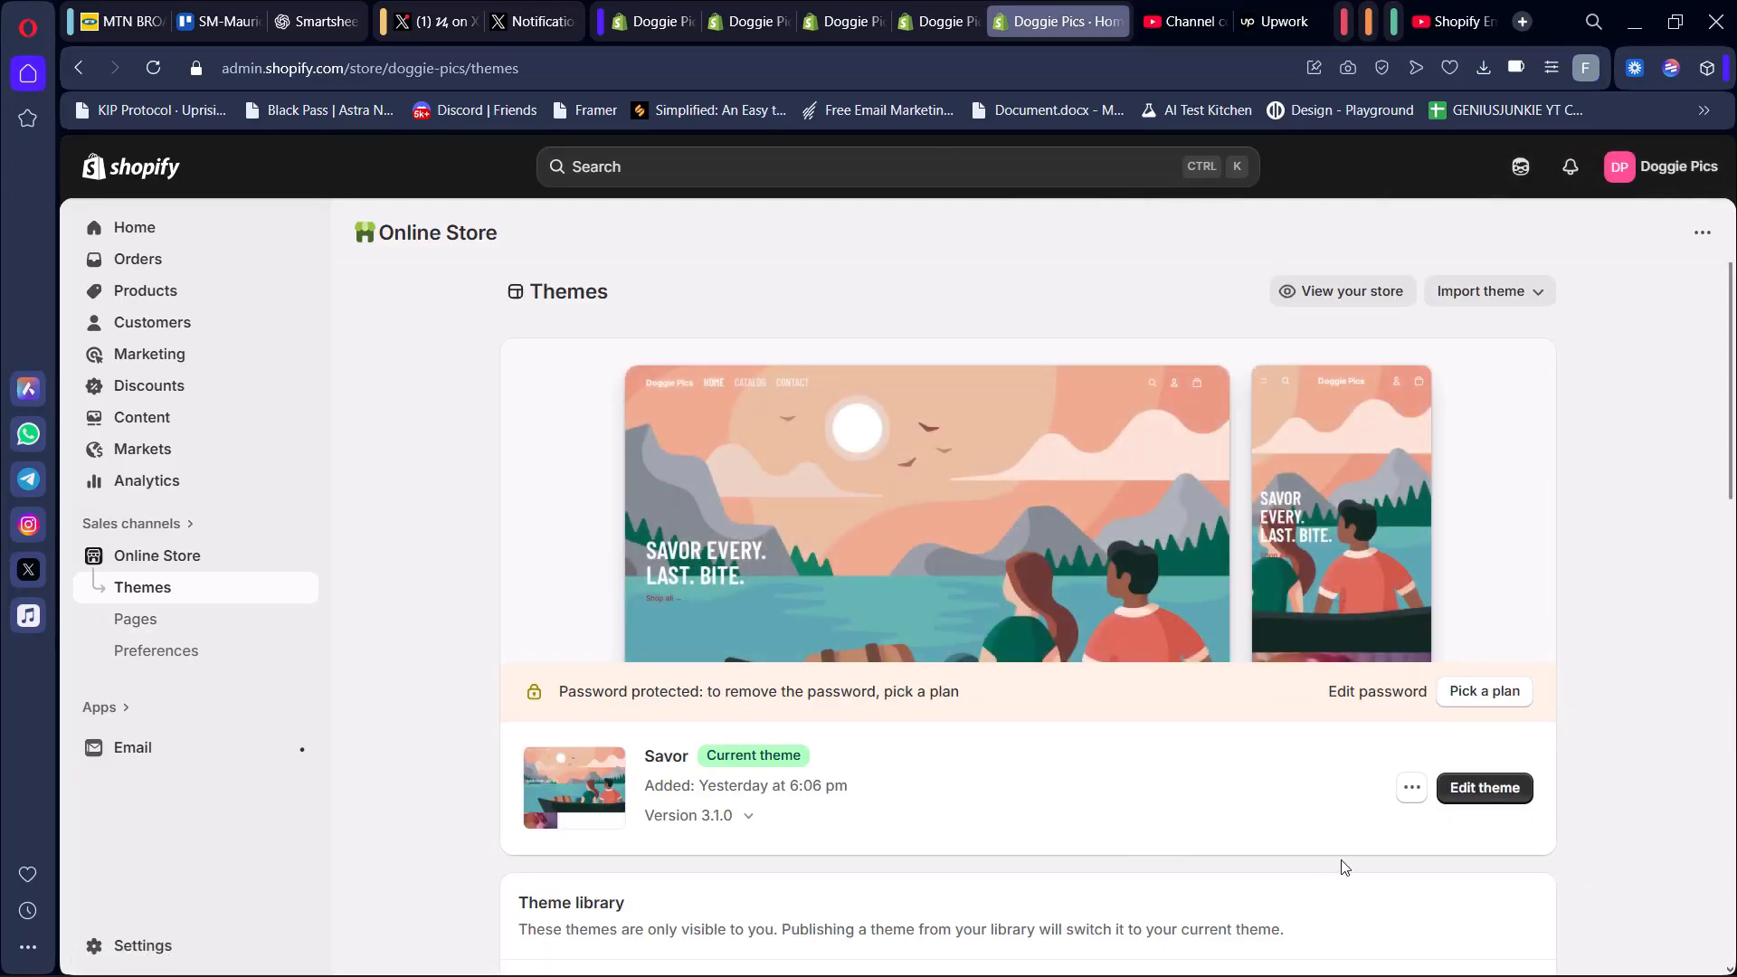
click(1478, 804)
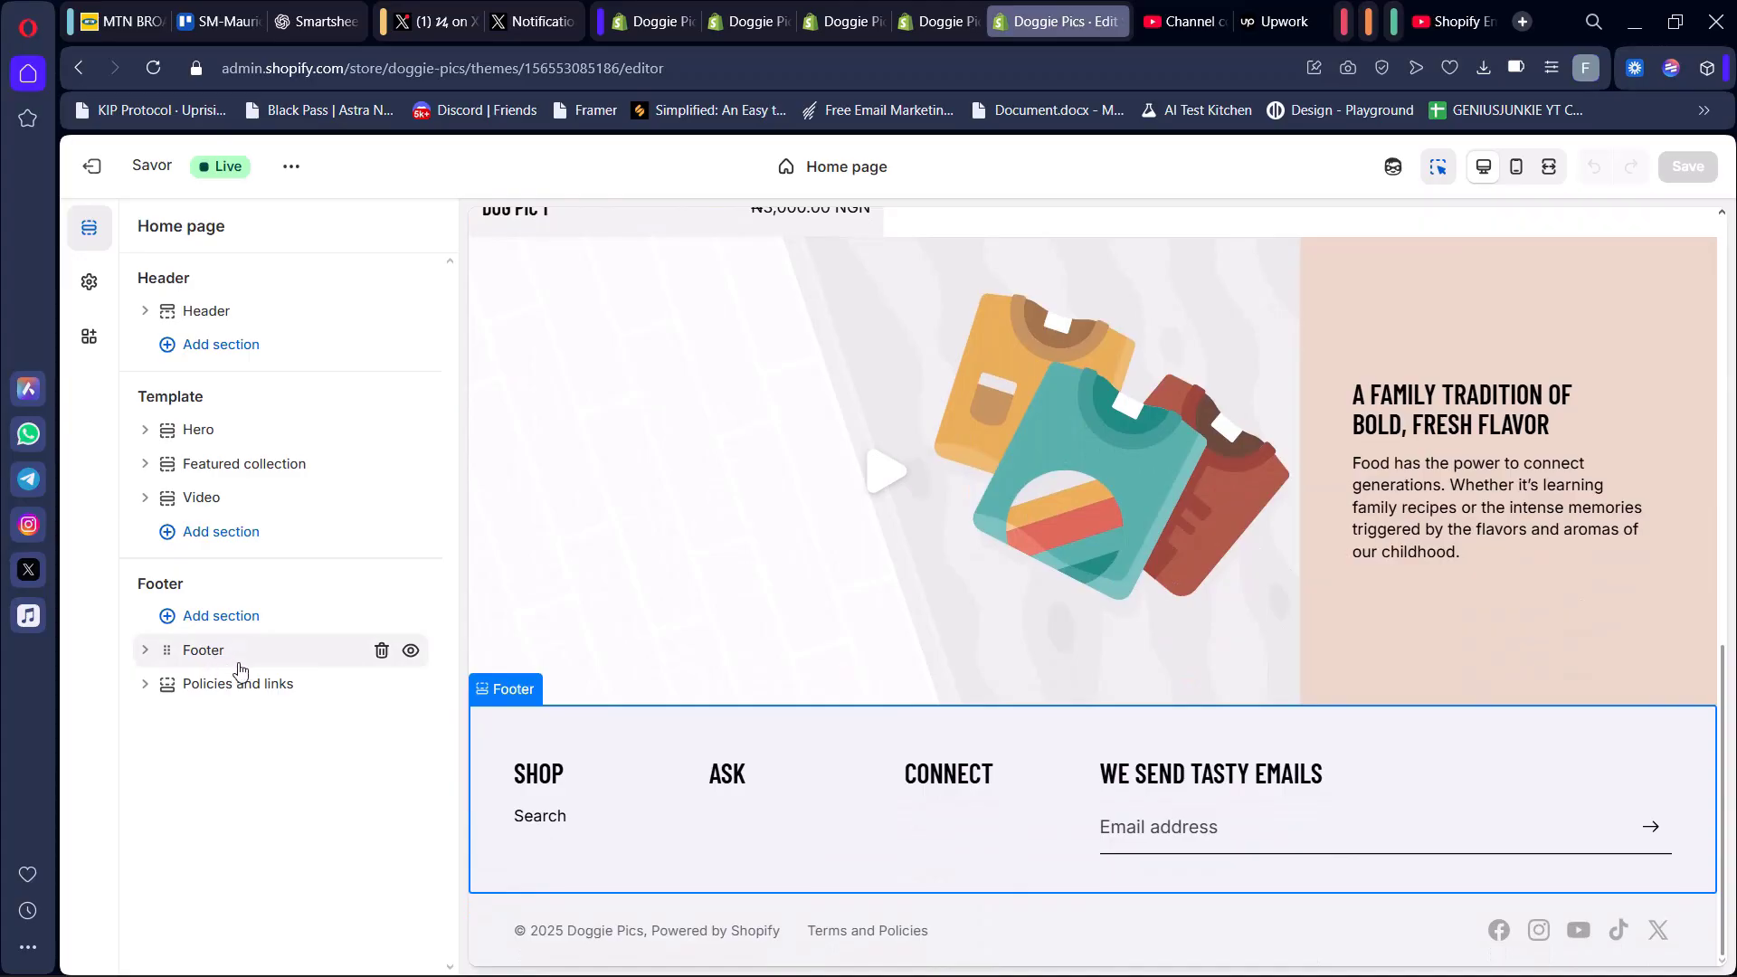
click(240, 662)
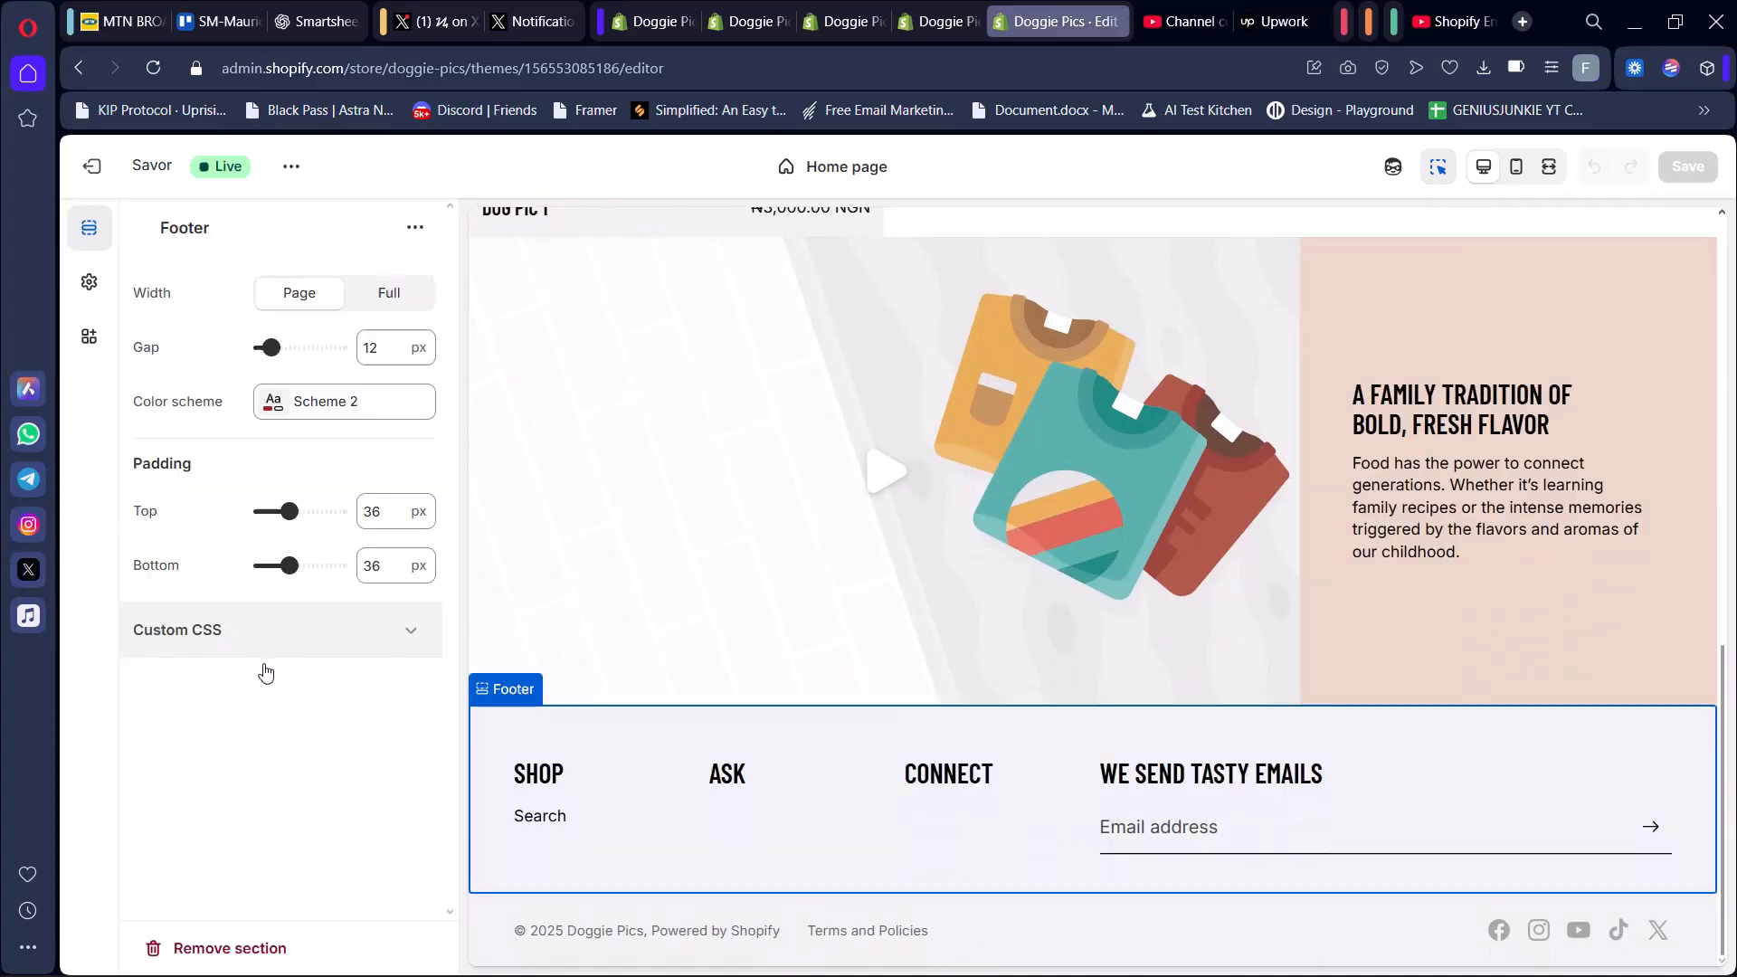
click(140, 227)
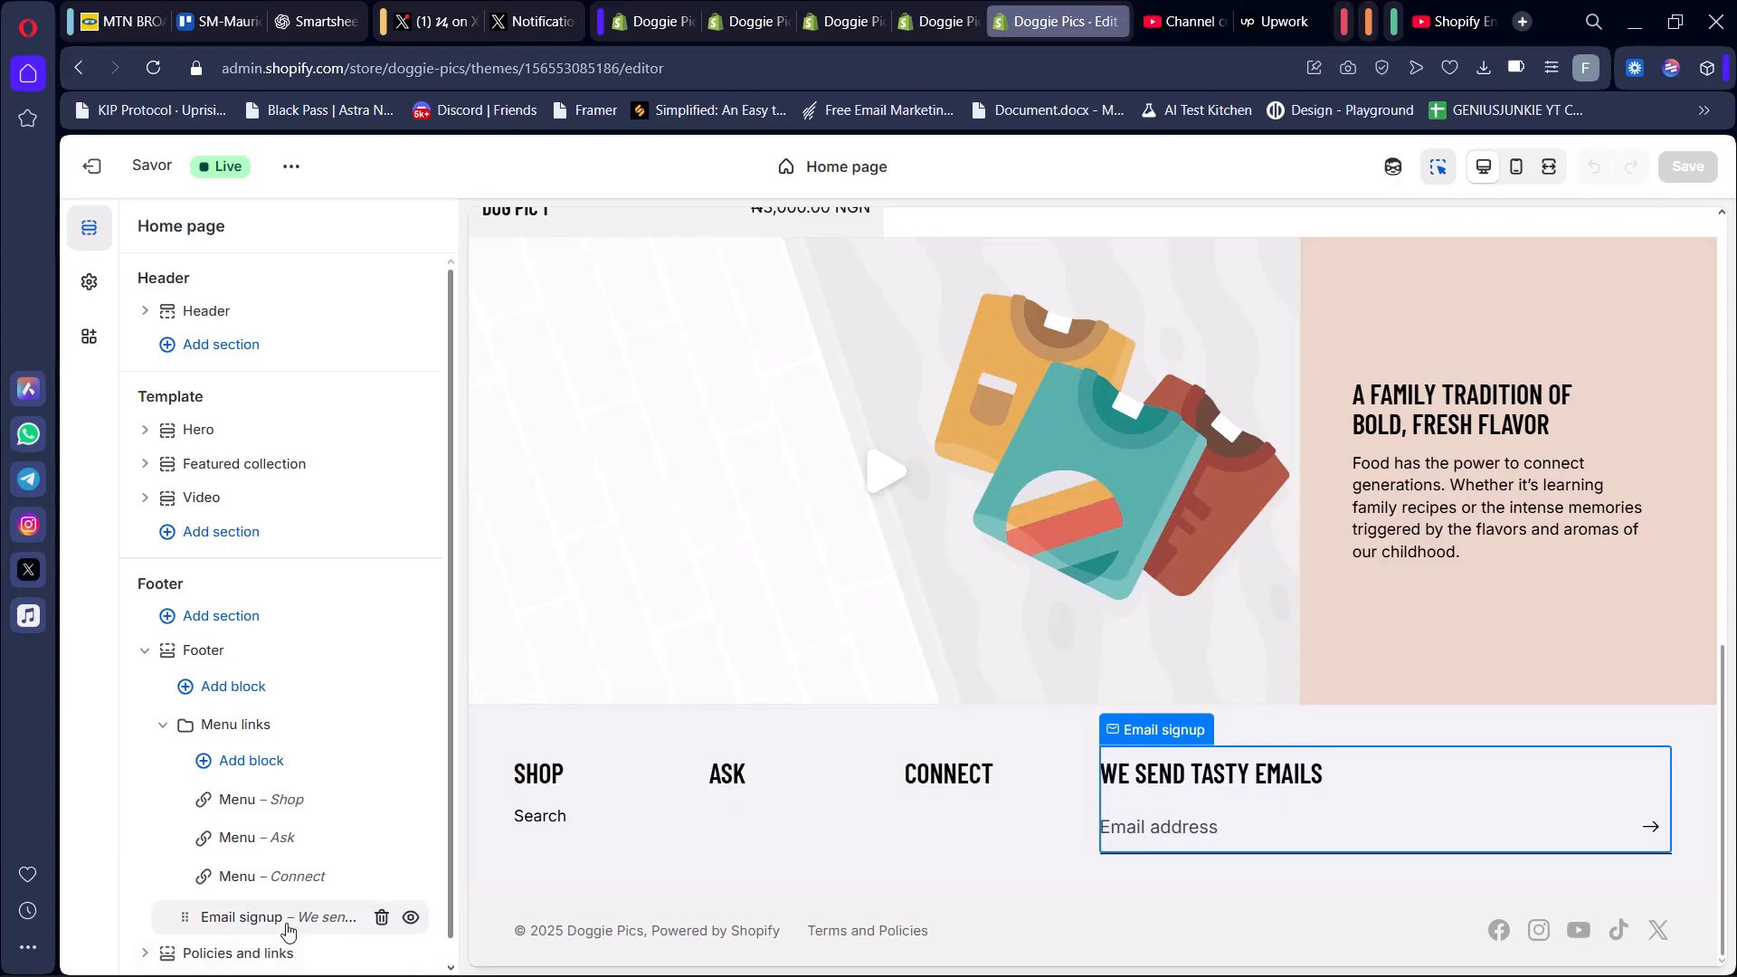
Step: Hide the footer's Email signup block temporarily, show it again, and leave the theme editor without saving
mouse_move(251, 910)
click(412, 918)
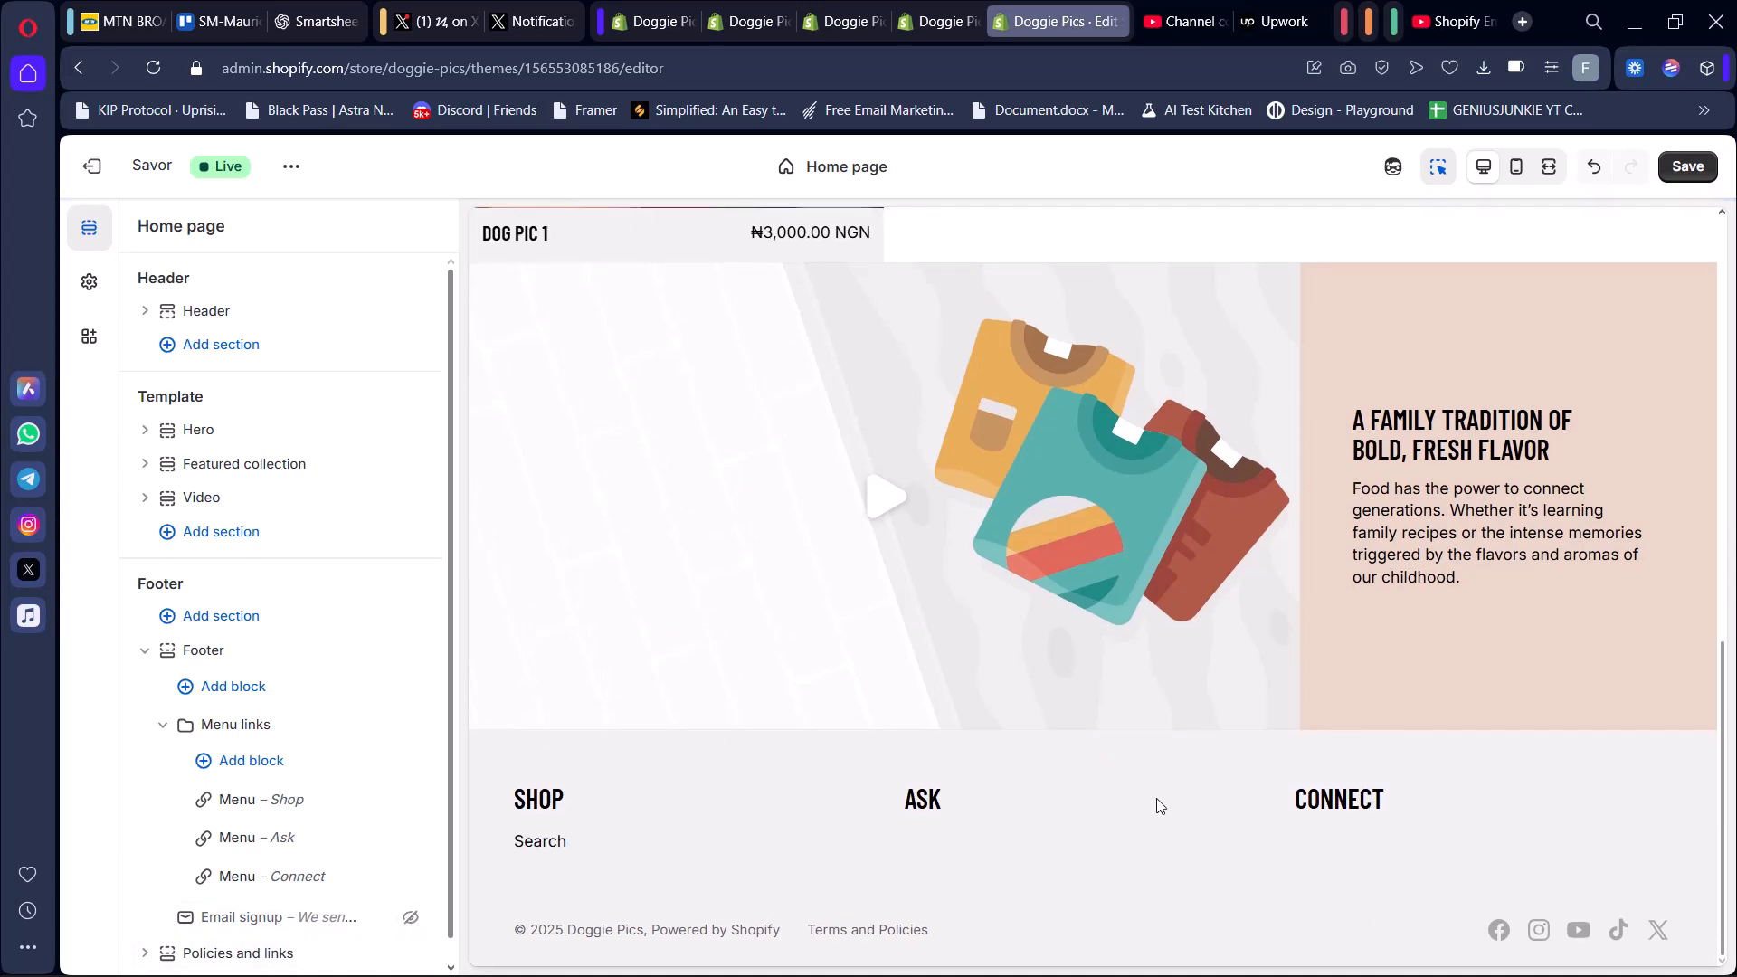
scroll(1061, 572, up, 10)
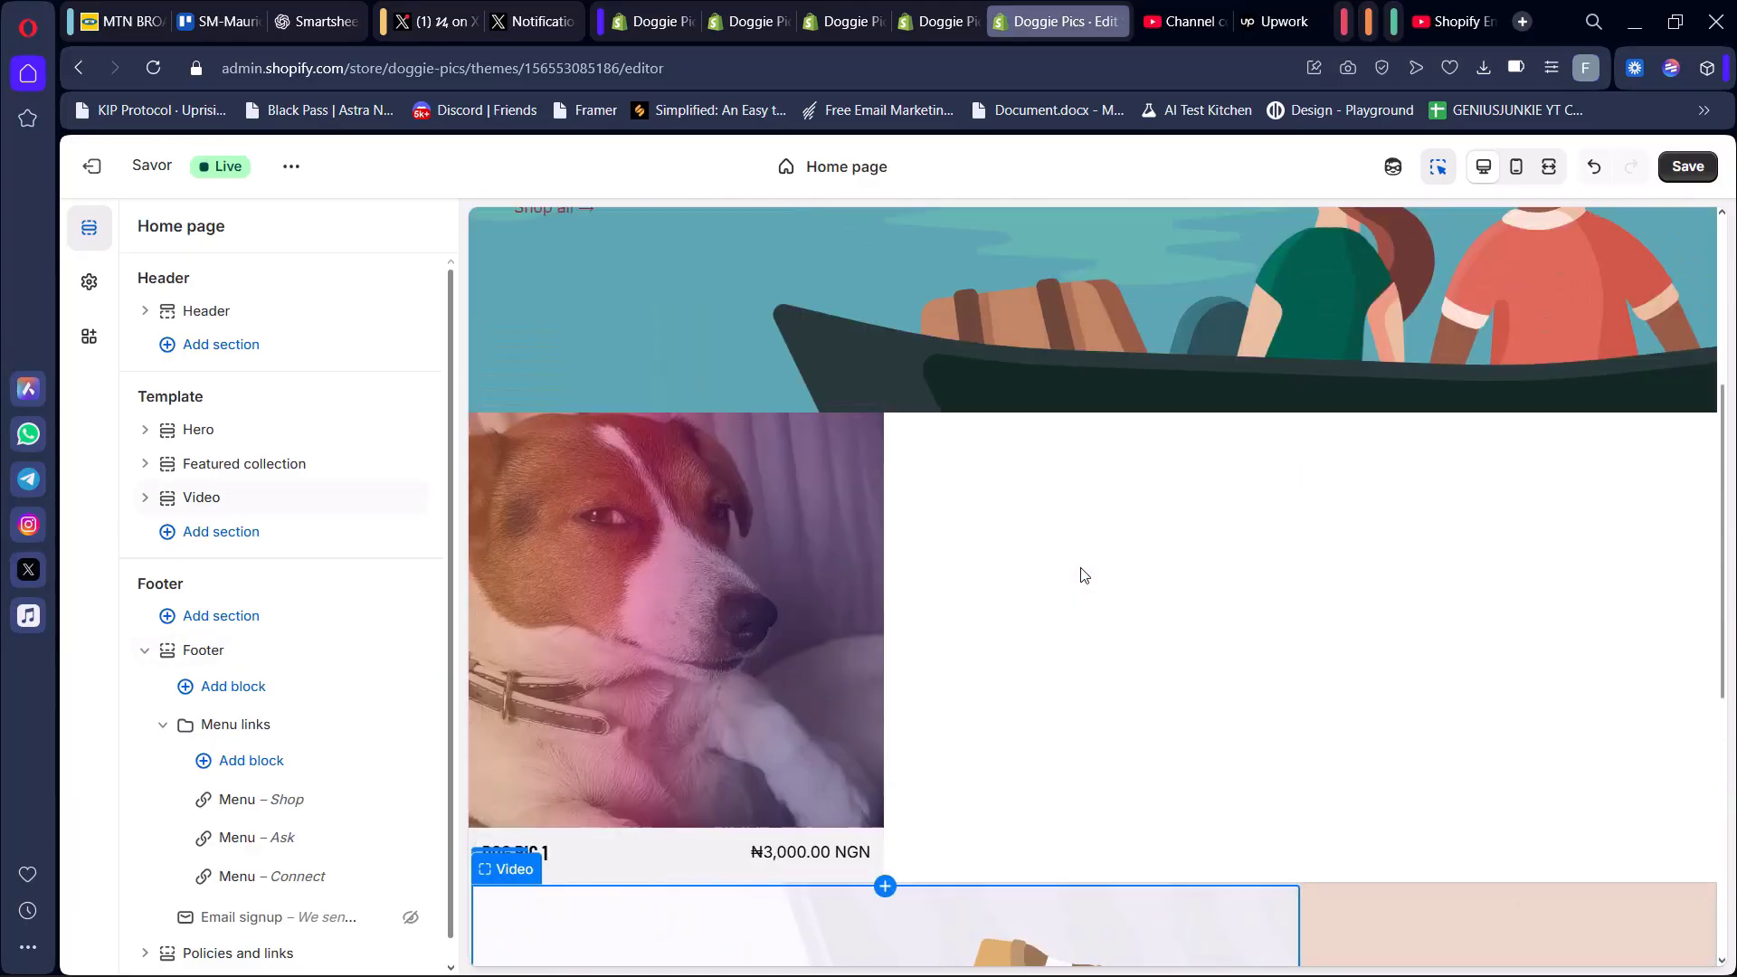
scroll(1077, 574, down, 10)
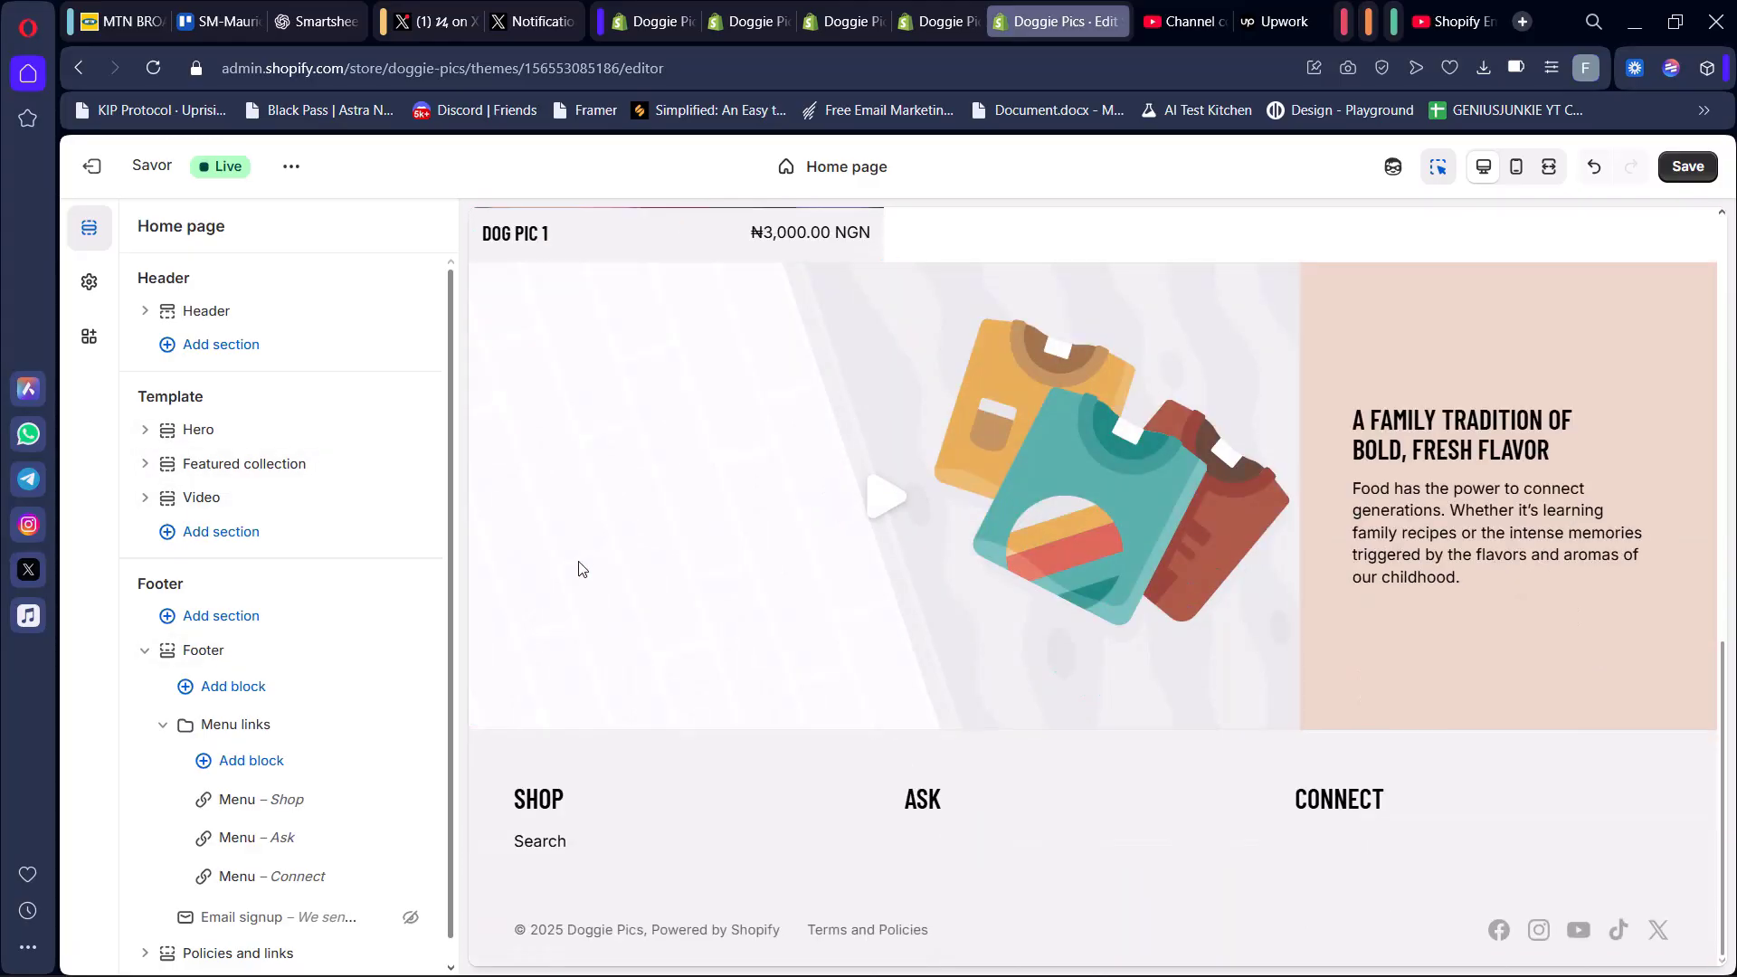
click(410, 919)
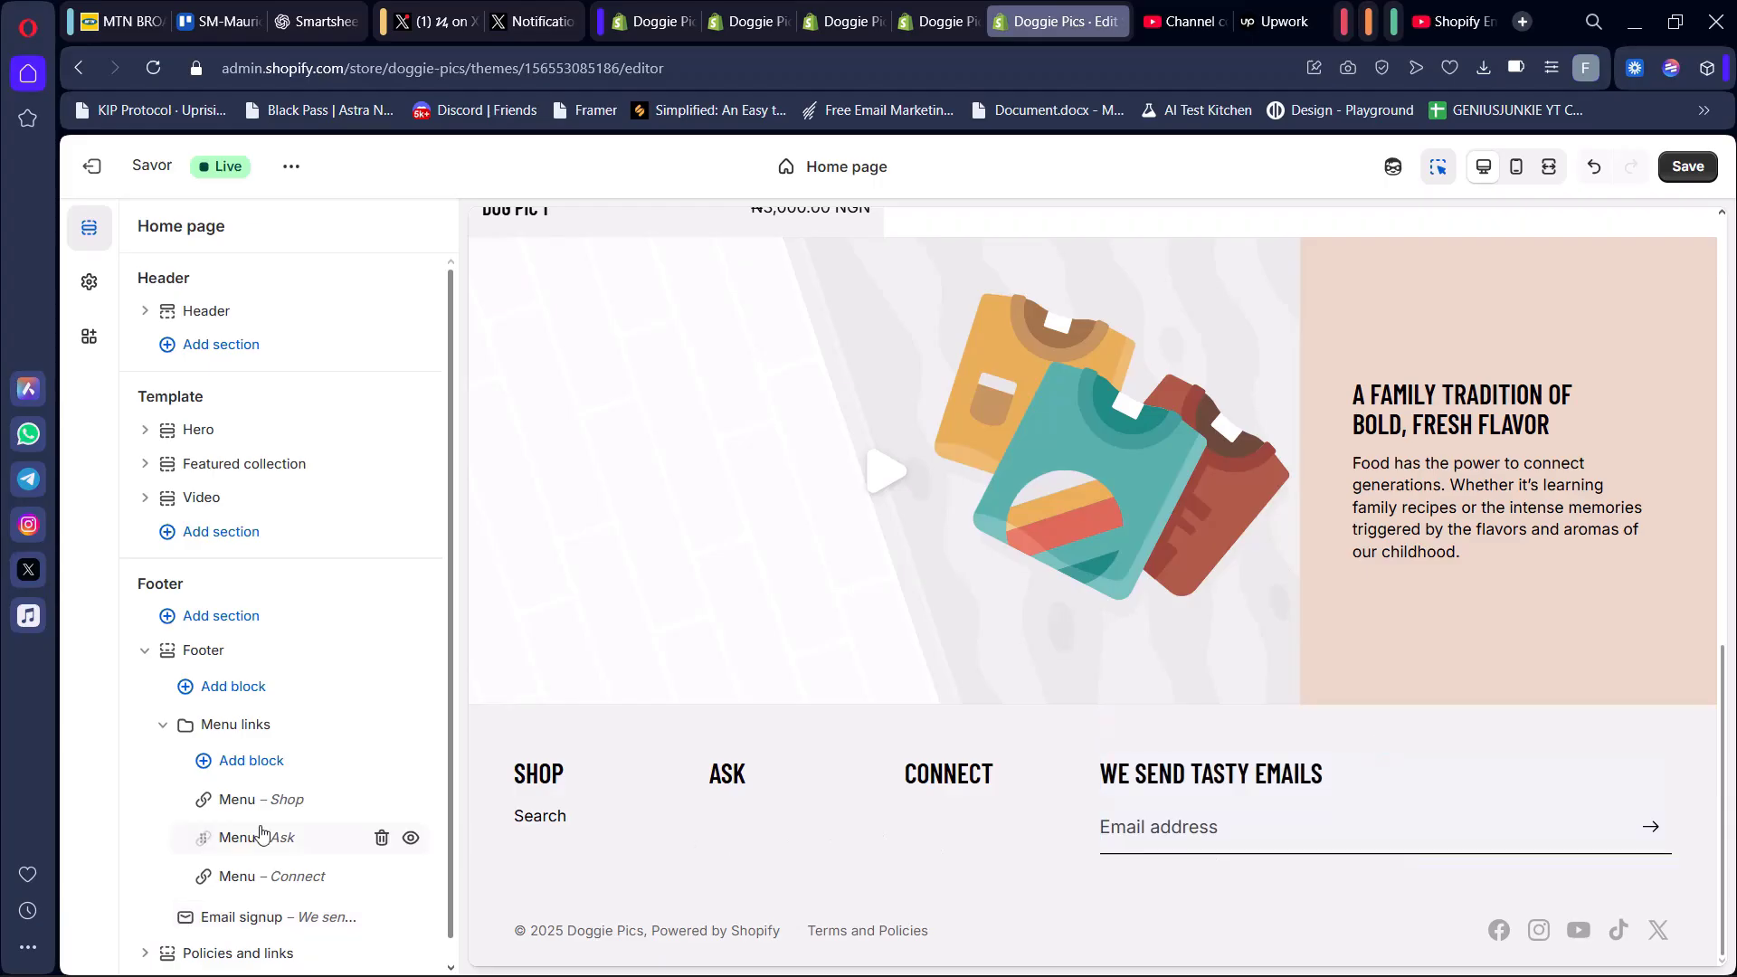
click(91, 169)
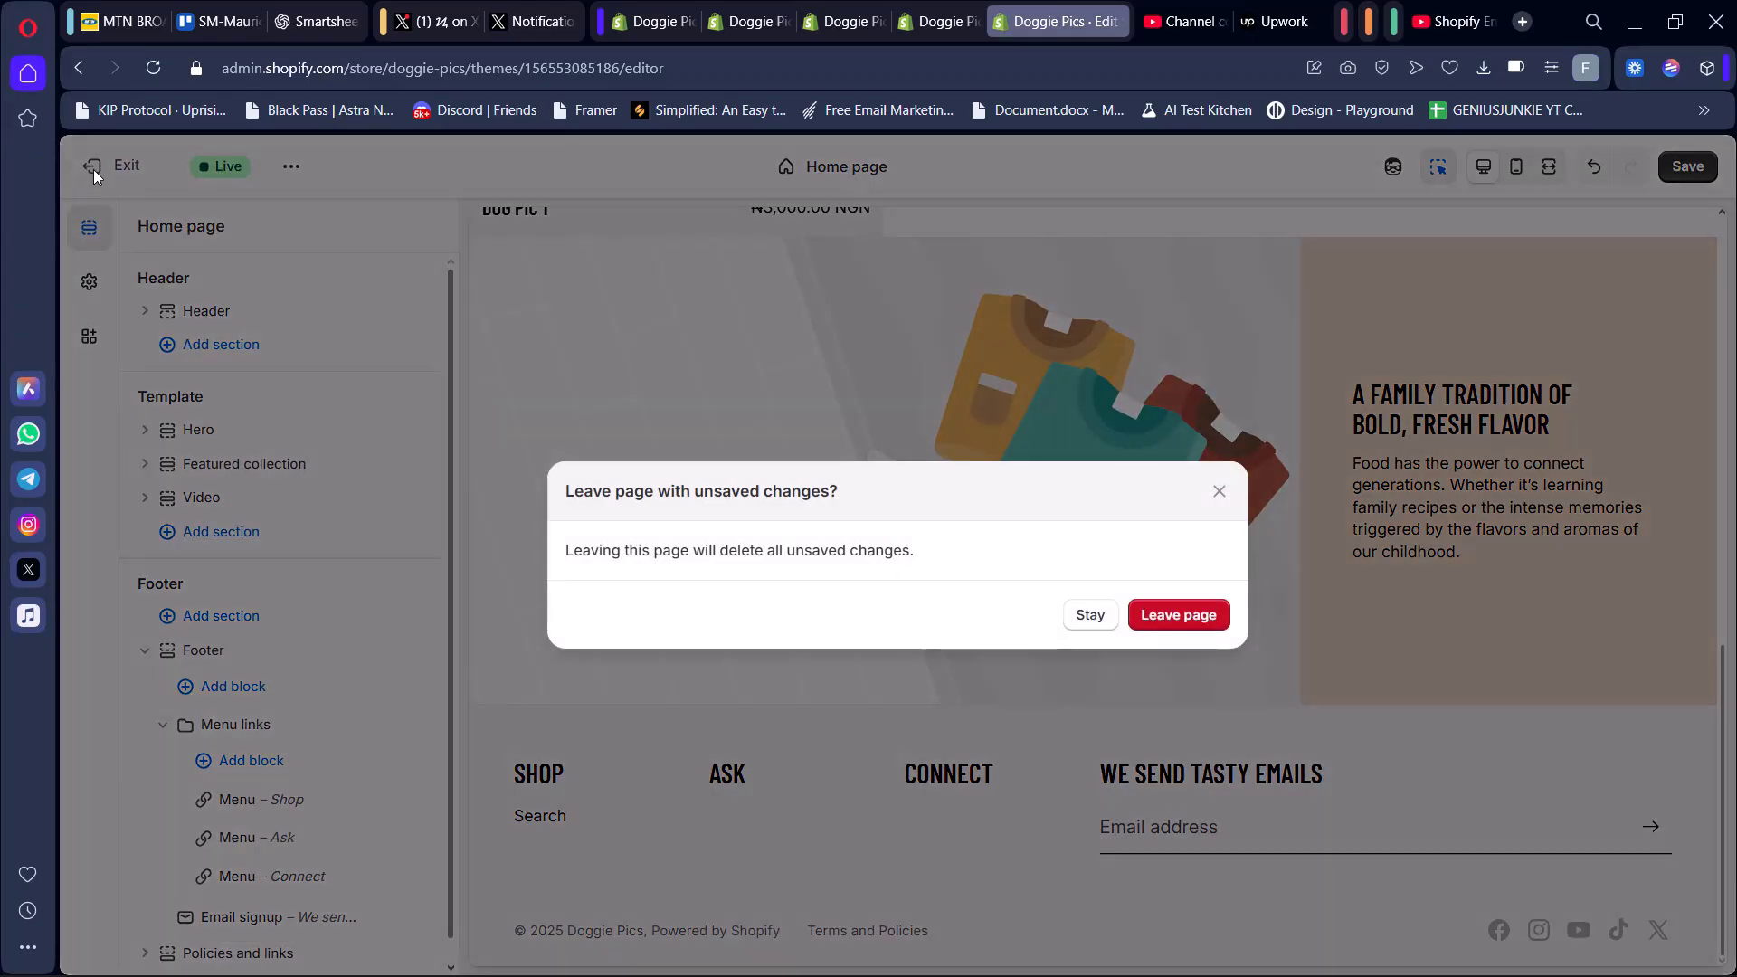
click(1168, 623)
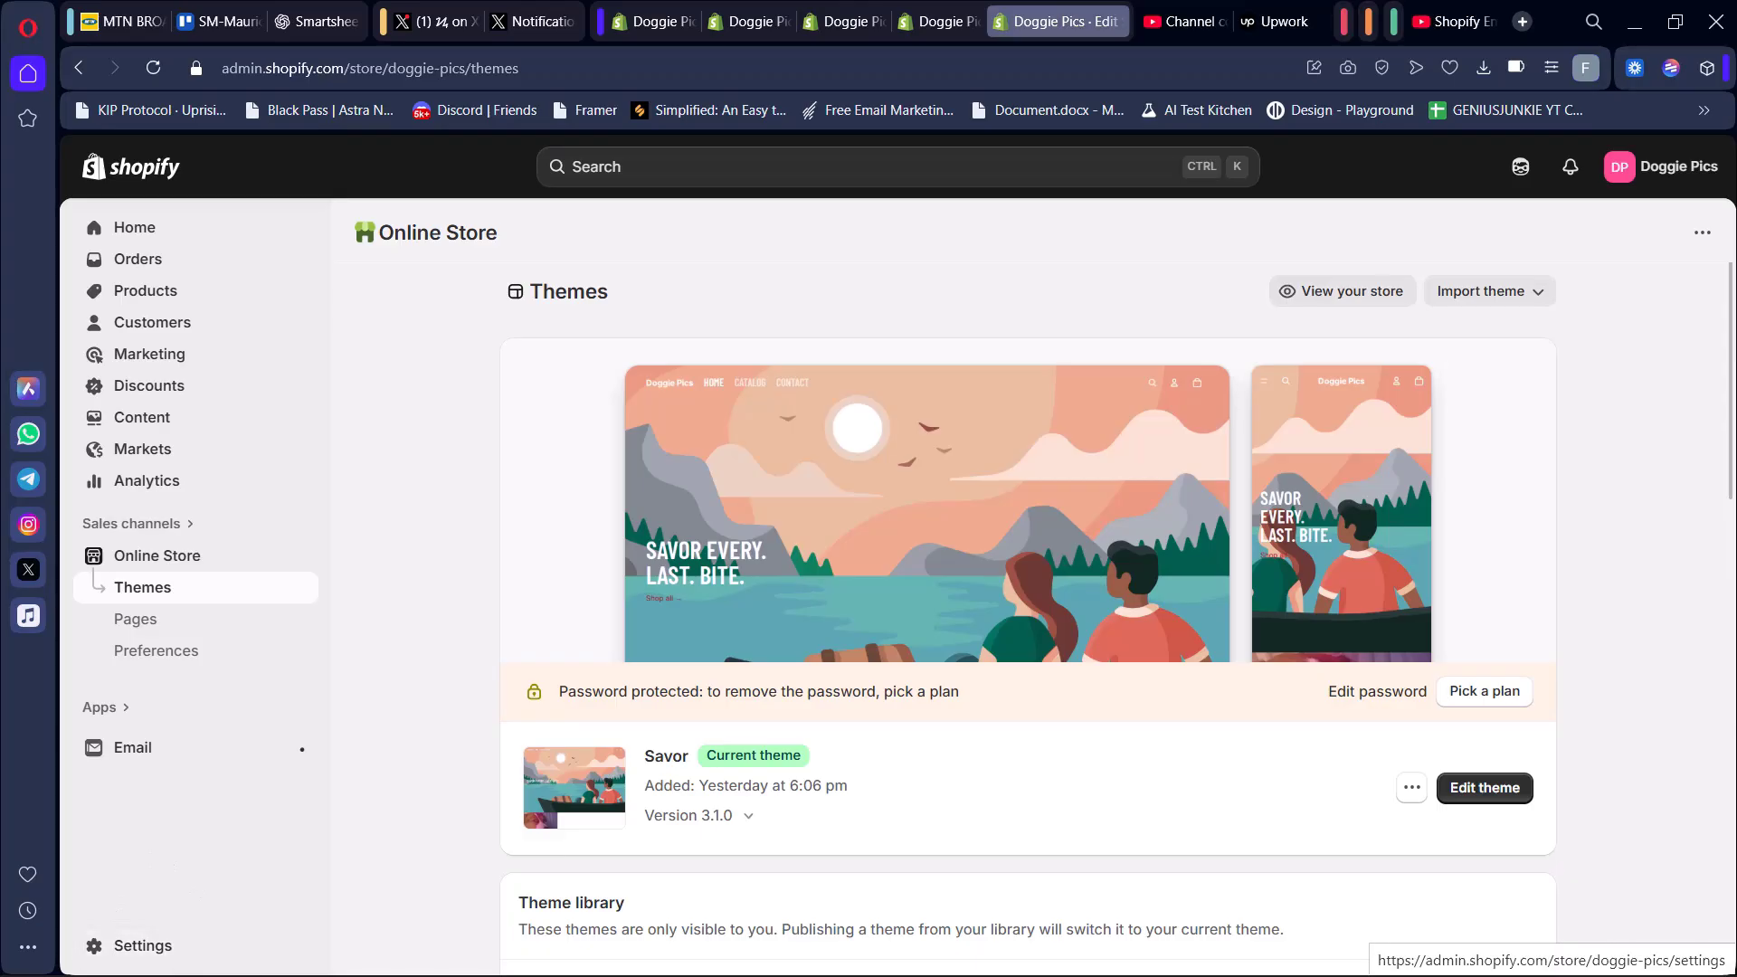
Step: Review the store's domain settings and the form for connecting an existing domain, and close the settings
click(122, 956)
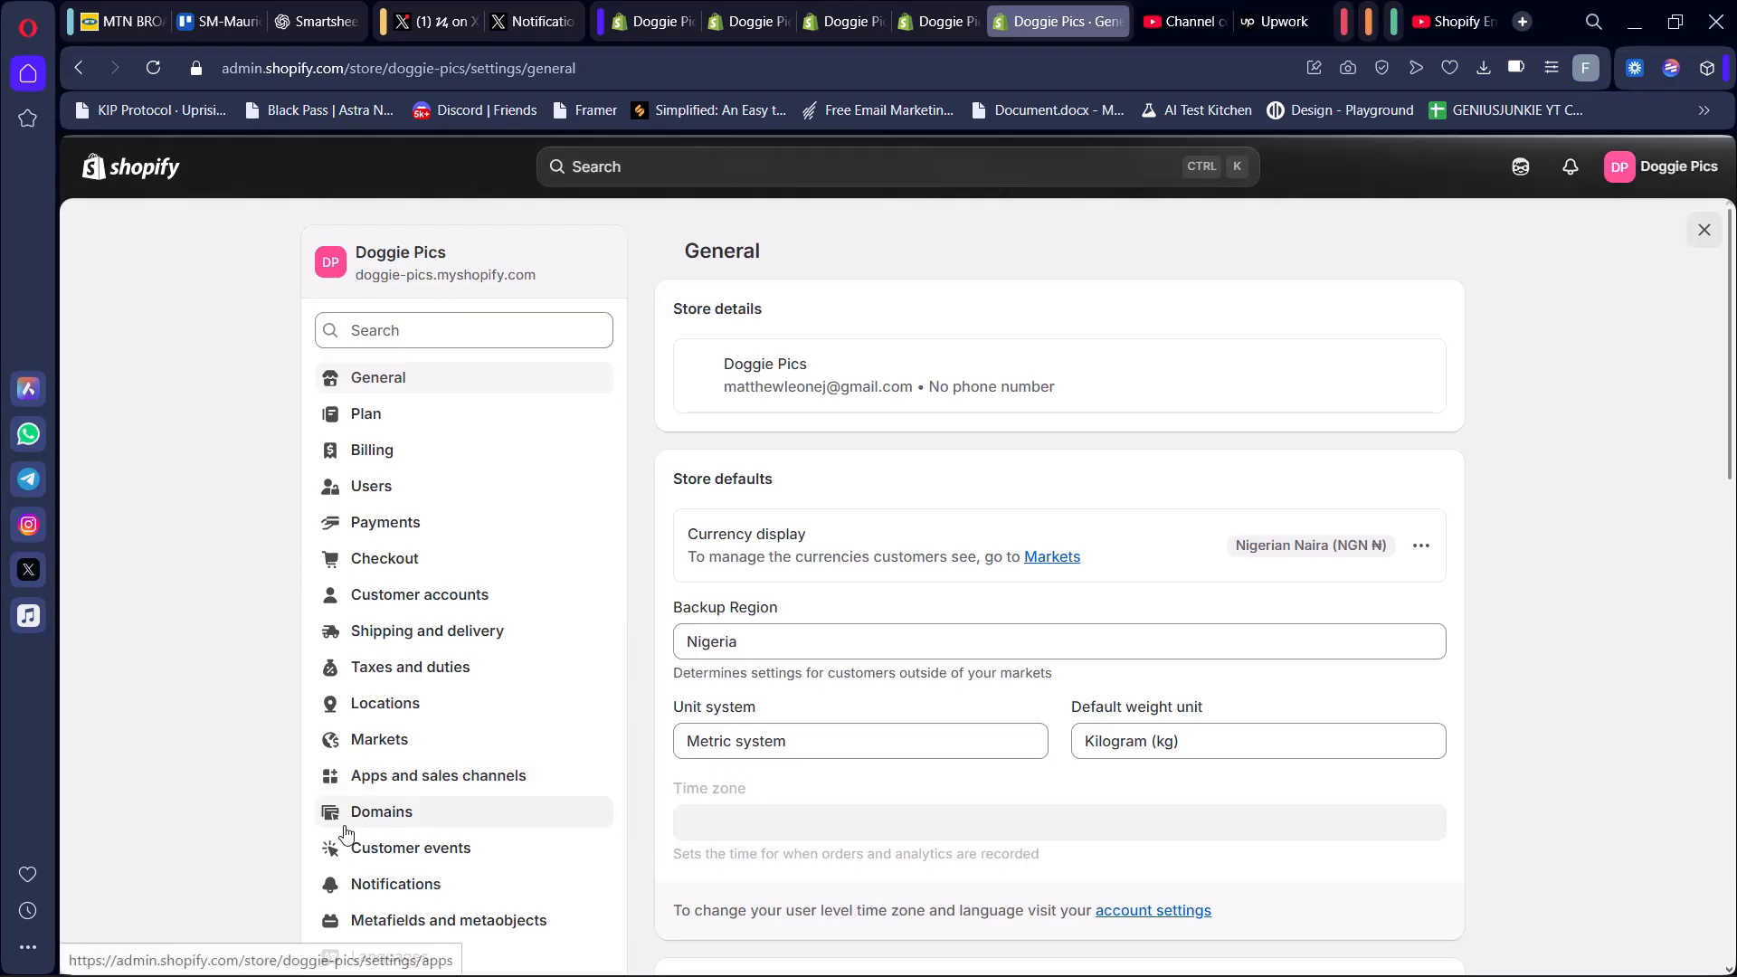
click(428, 817)
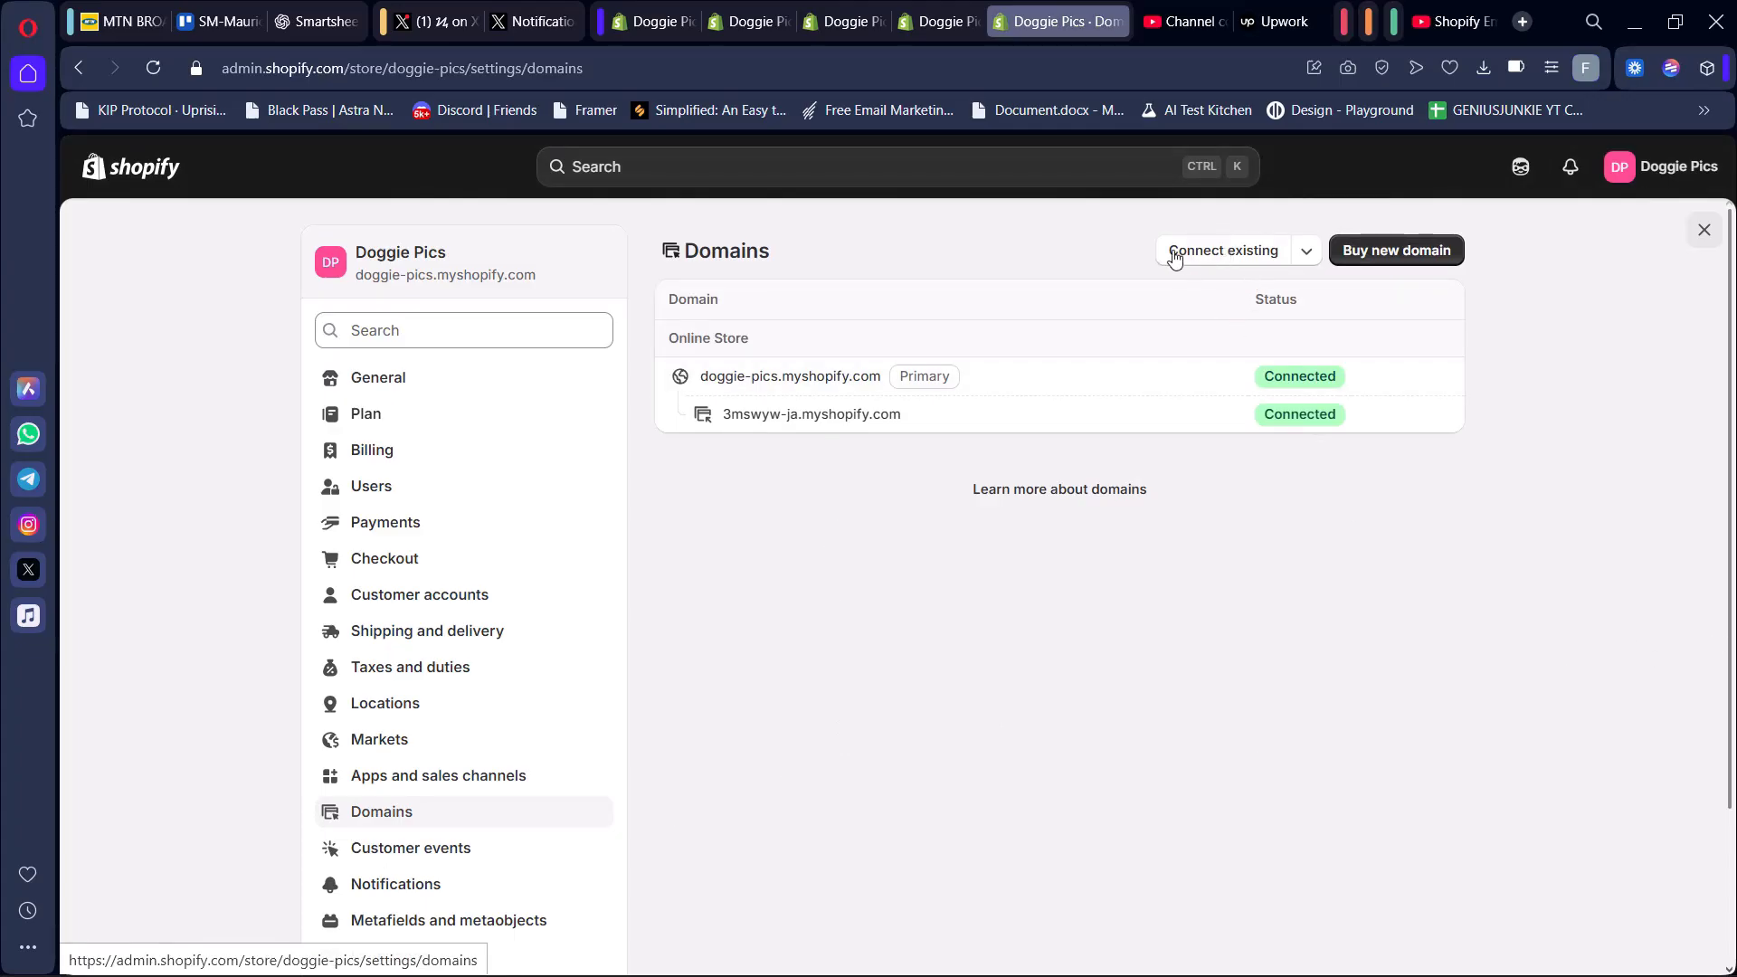
click(1254, 264)
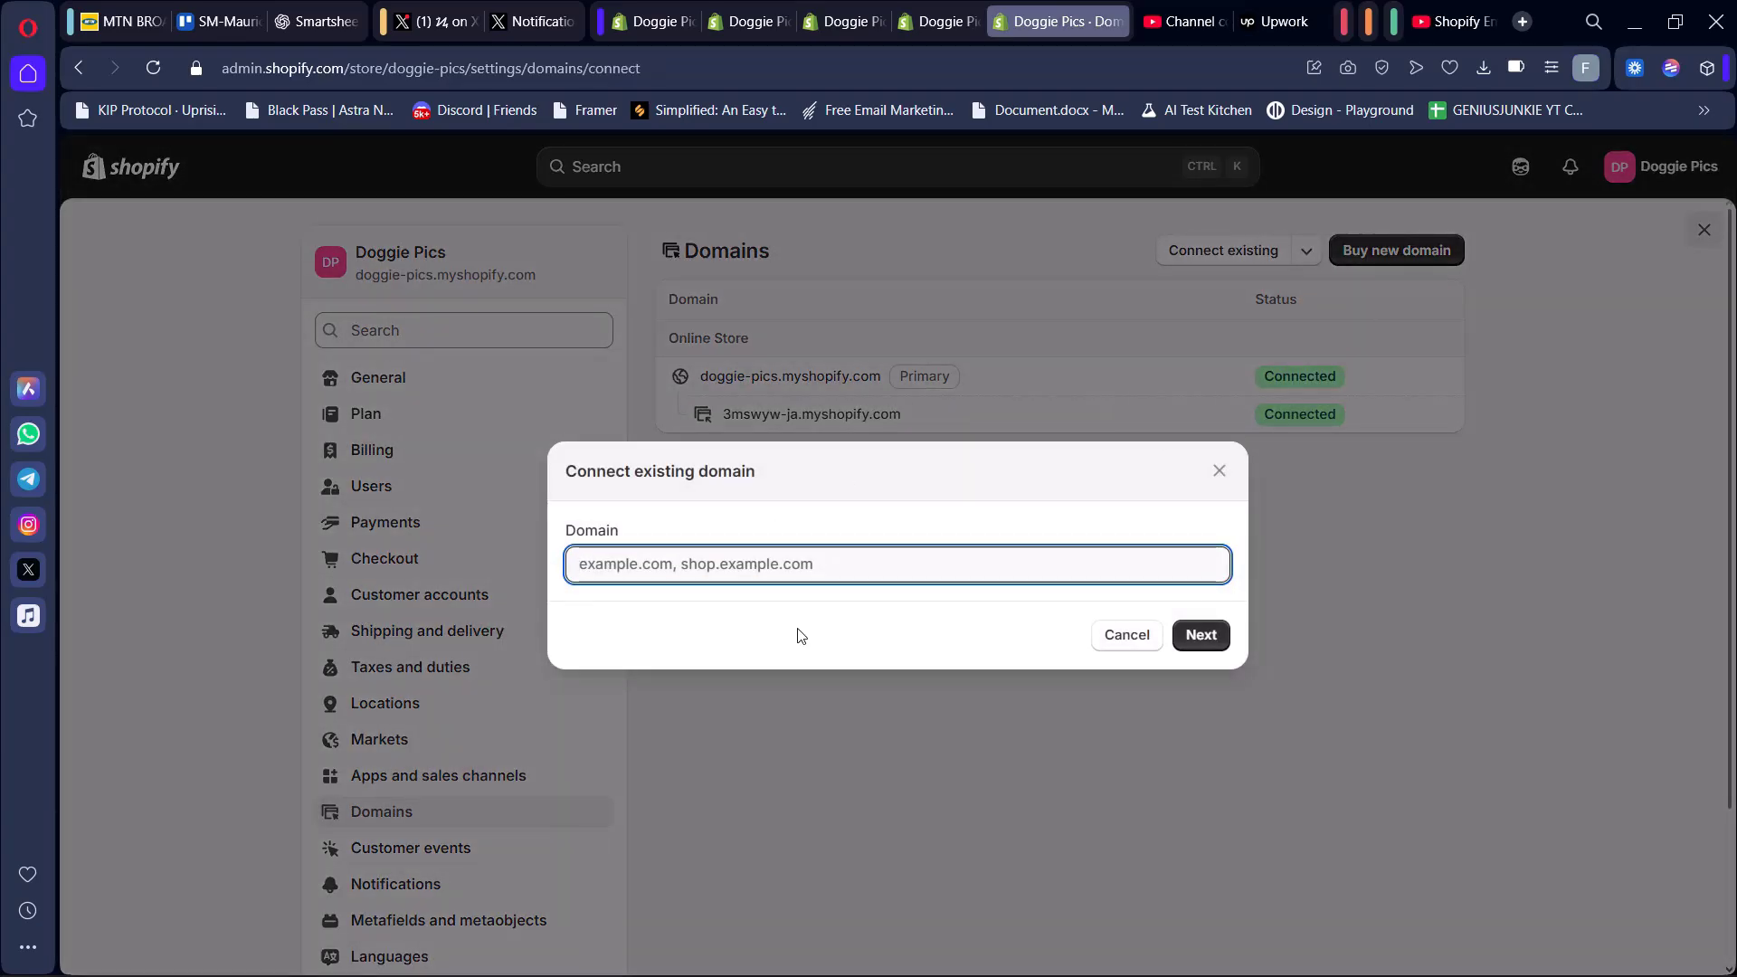
click(1139, 639)
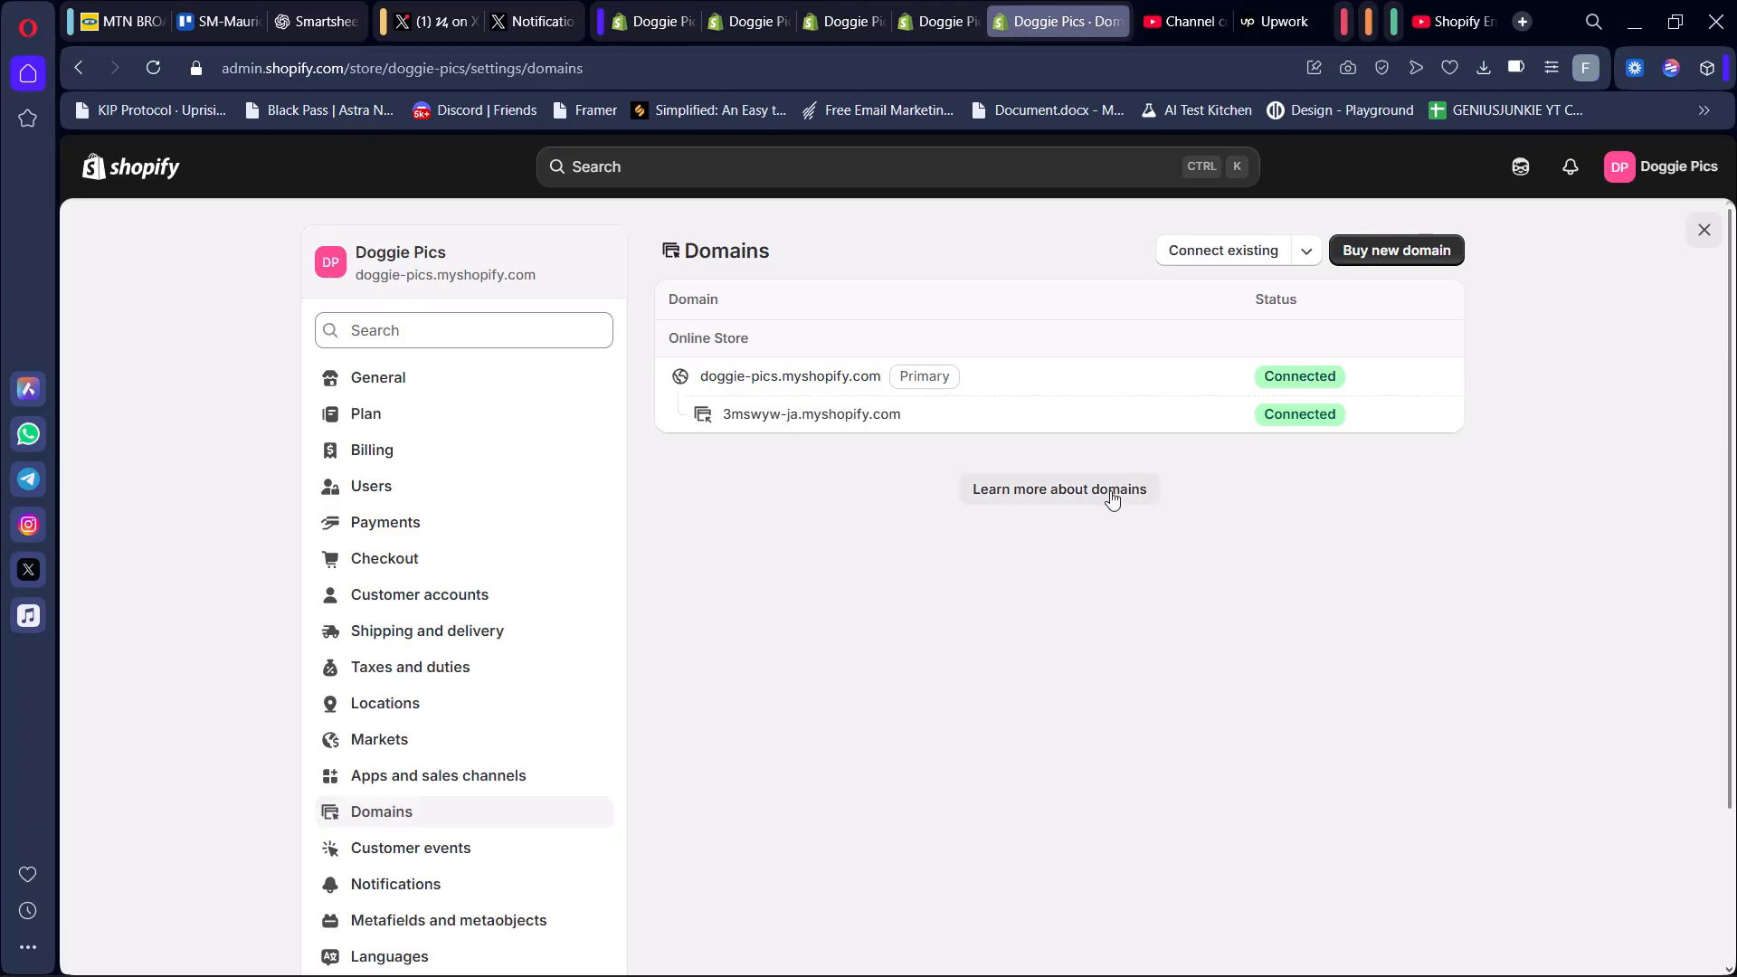
scroll(1140, 525, down, 2)
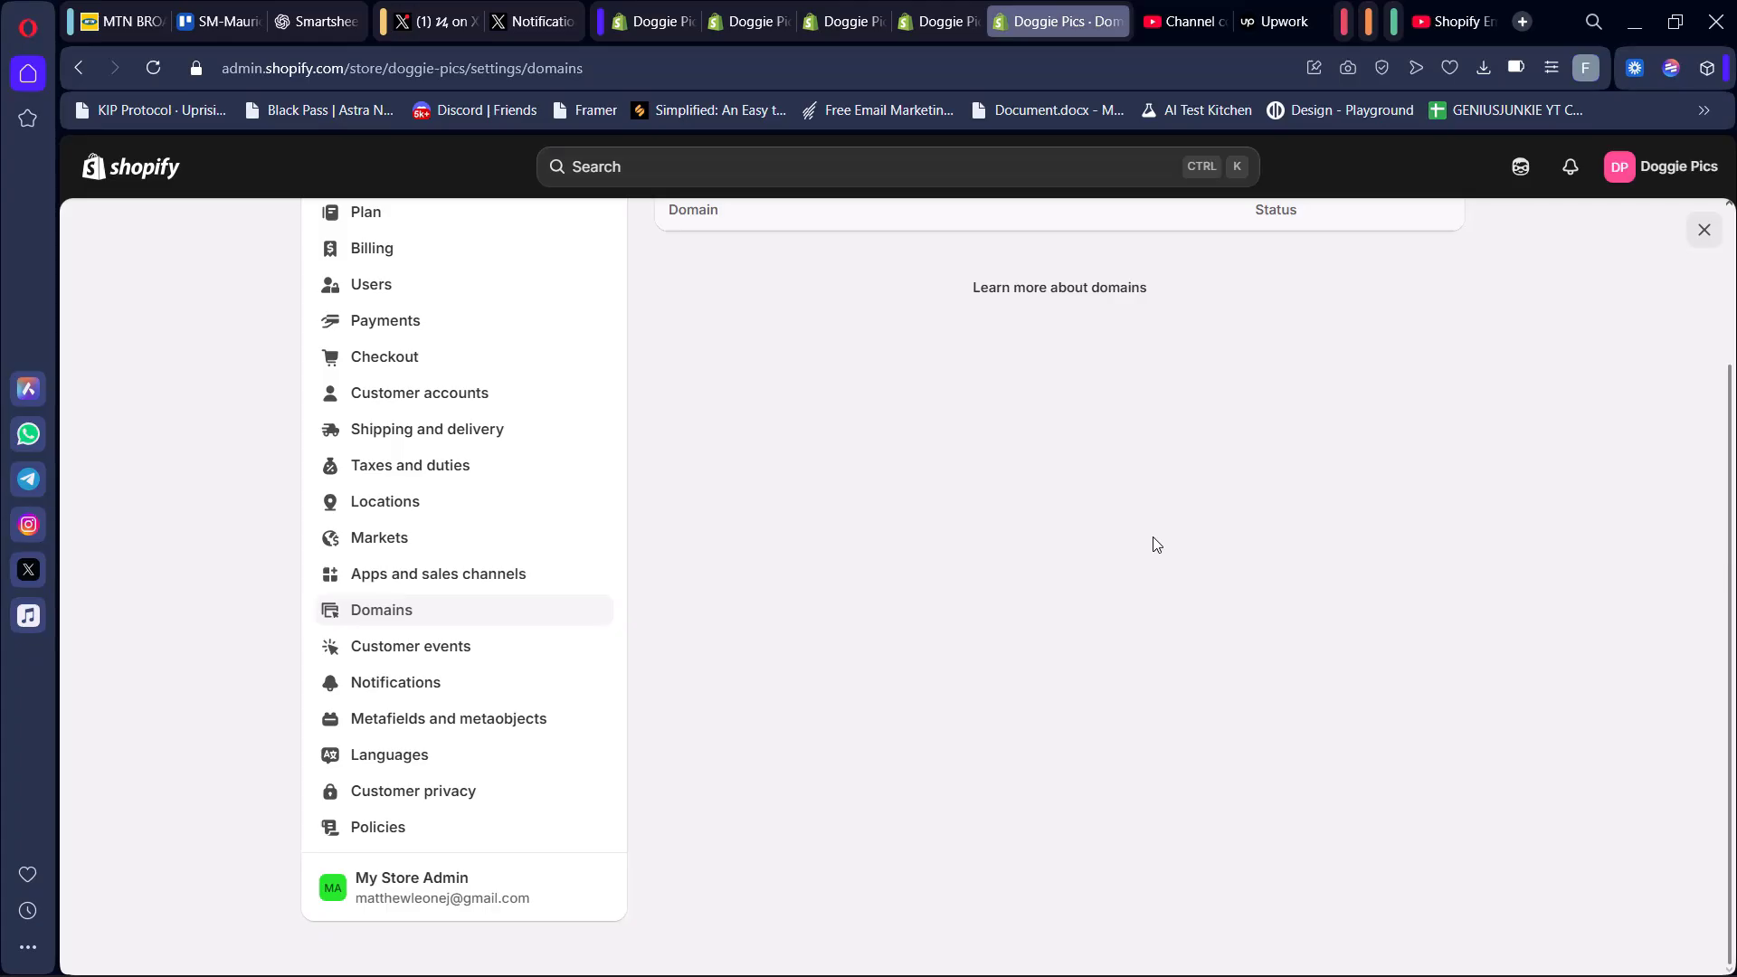
scroll(1154, 541, up, 3)
scroll(1176, 507, down, 3)
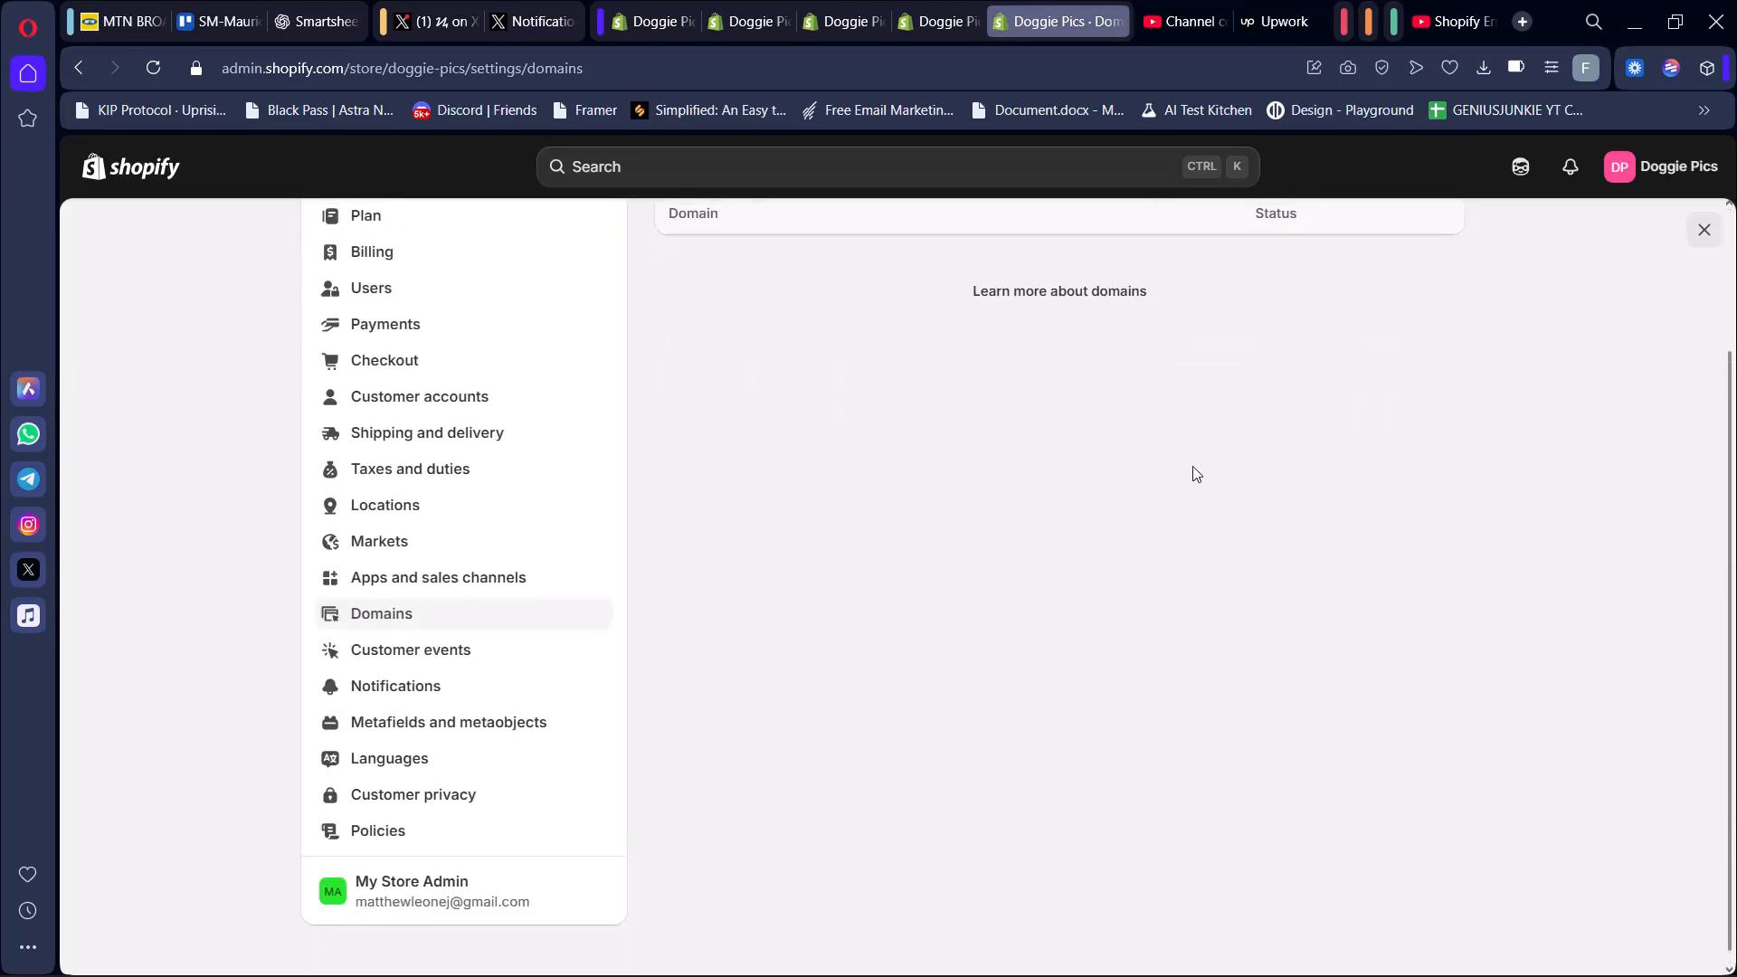
scroll(1058, 525, up, 3)
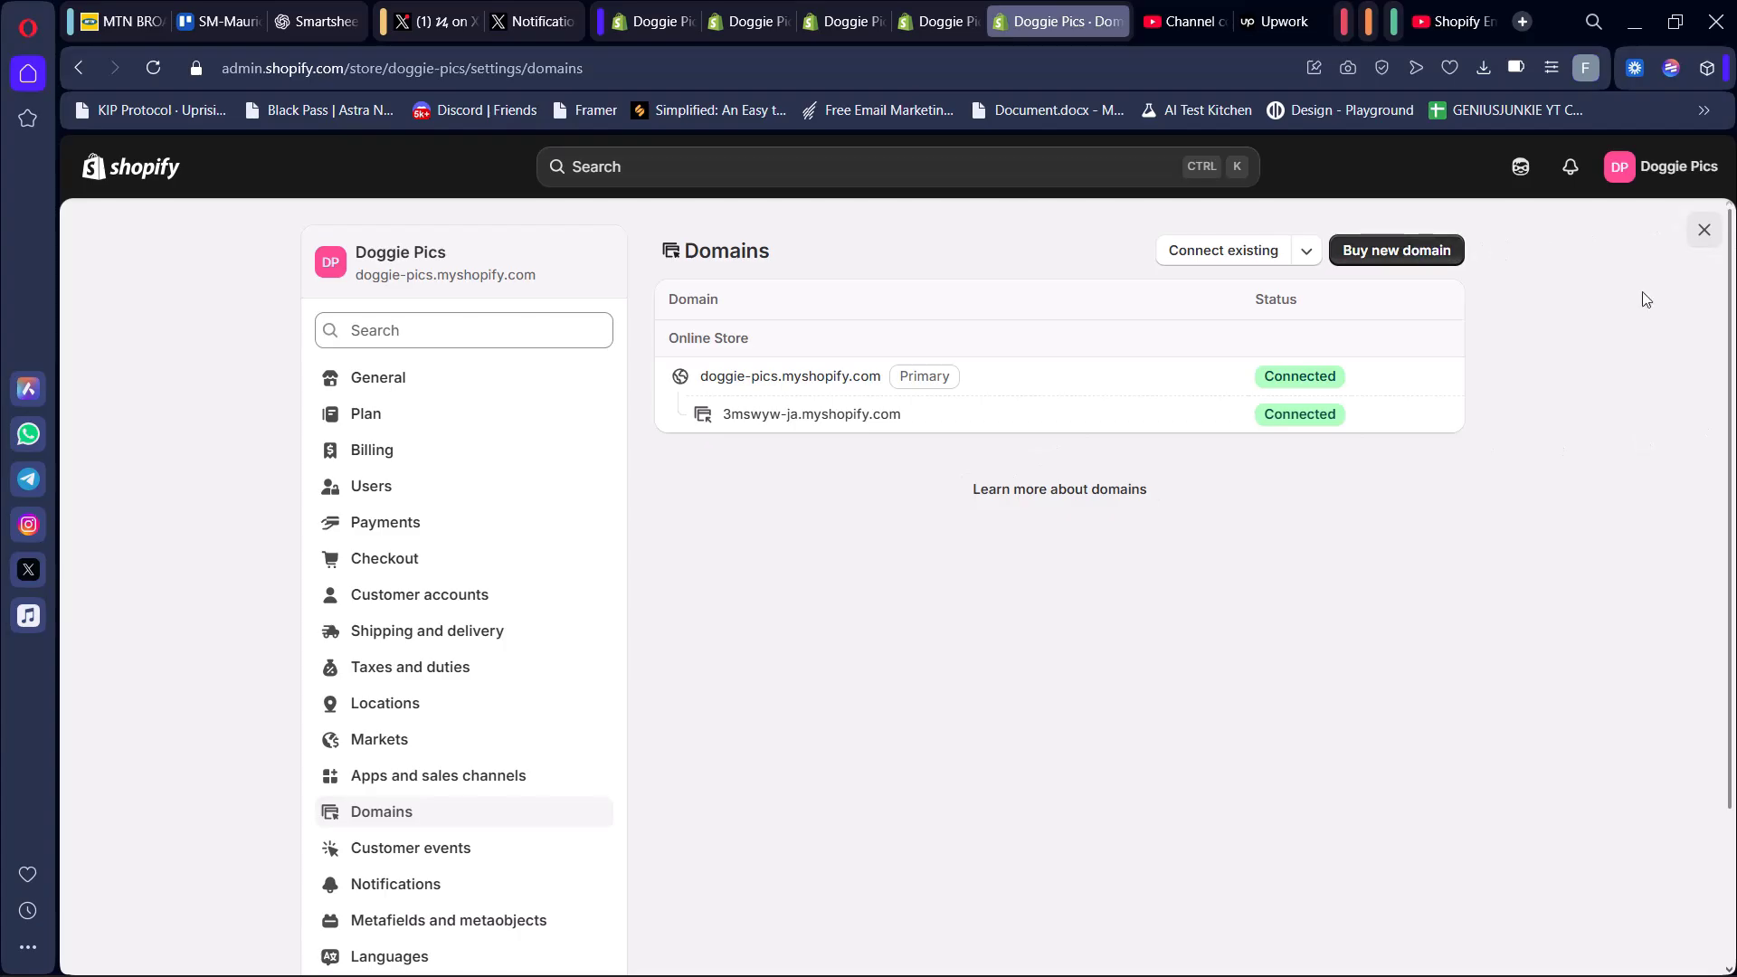
click(1708, 232)
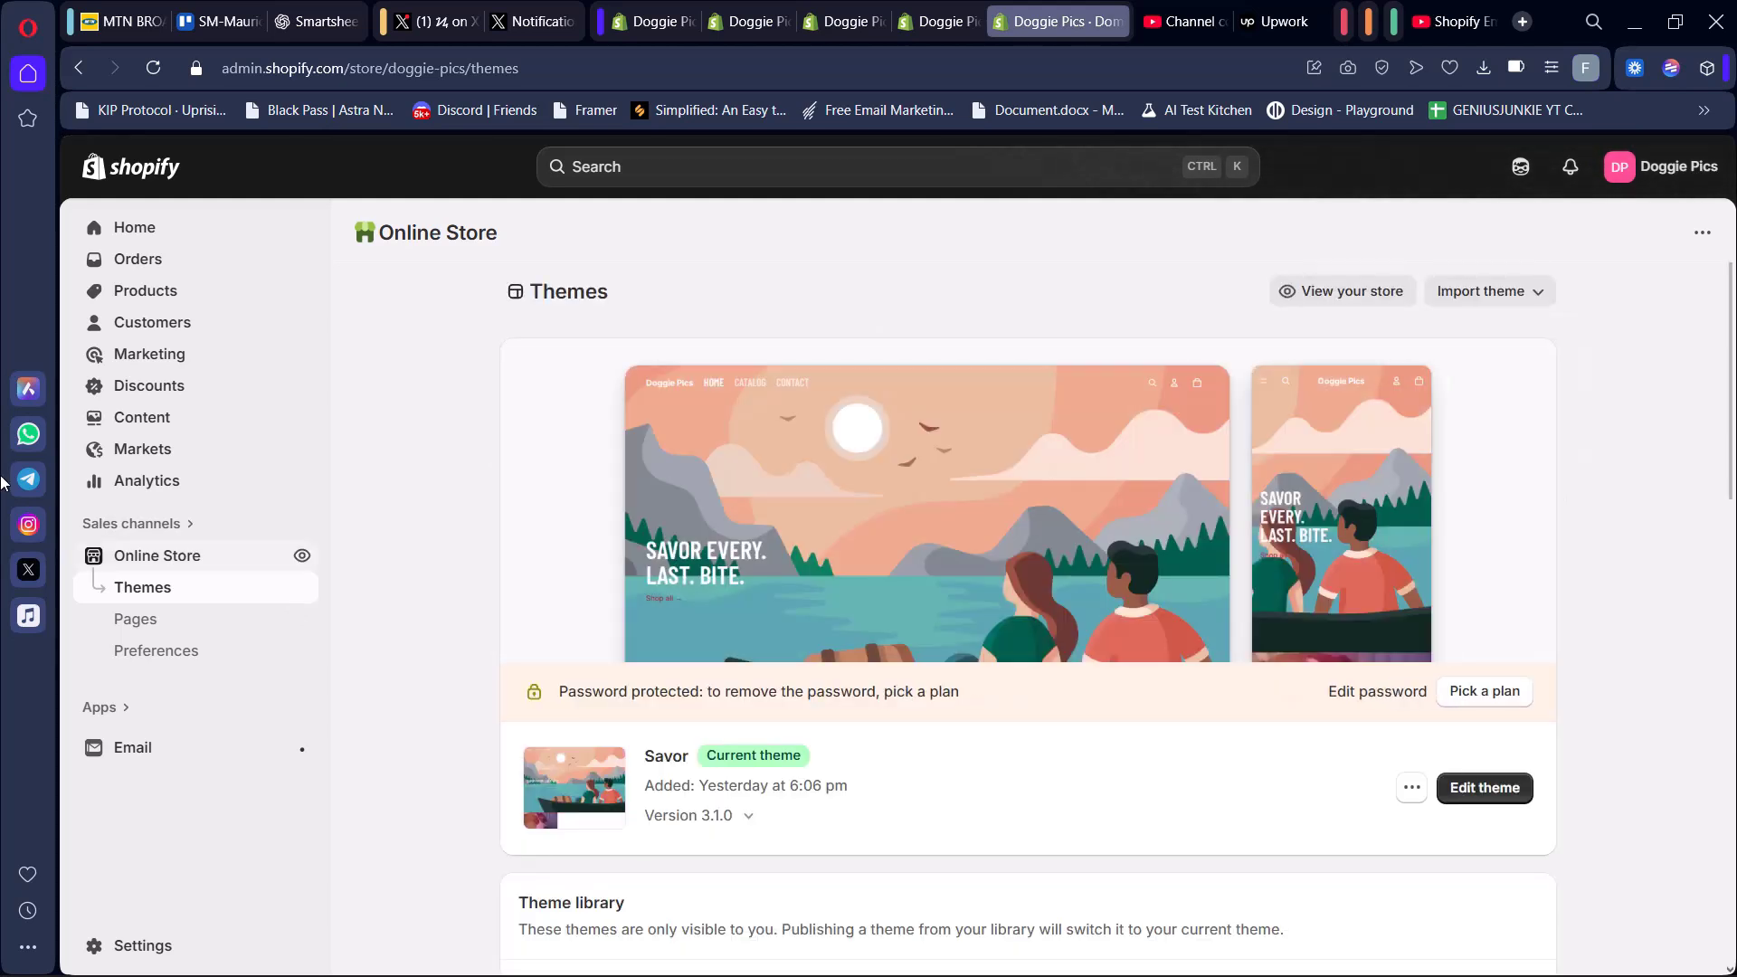
Step: Search the apps for "email", open Messaging, and start creating a campaign
click(108, 710)
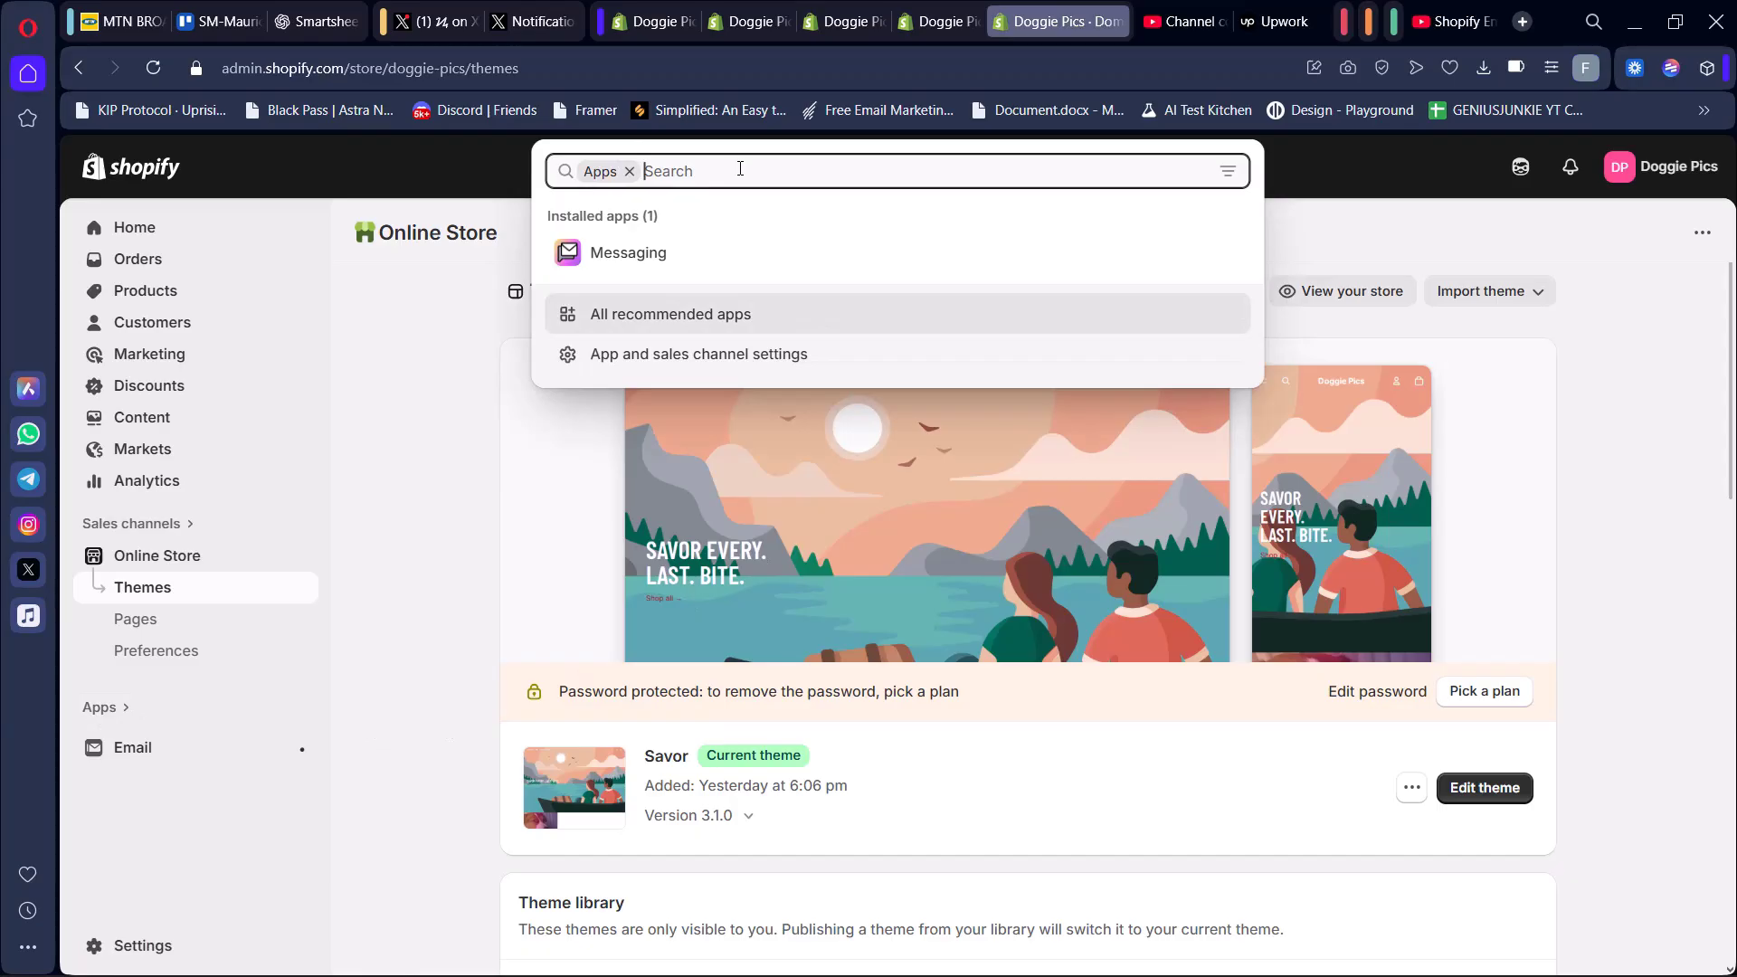
text(email)
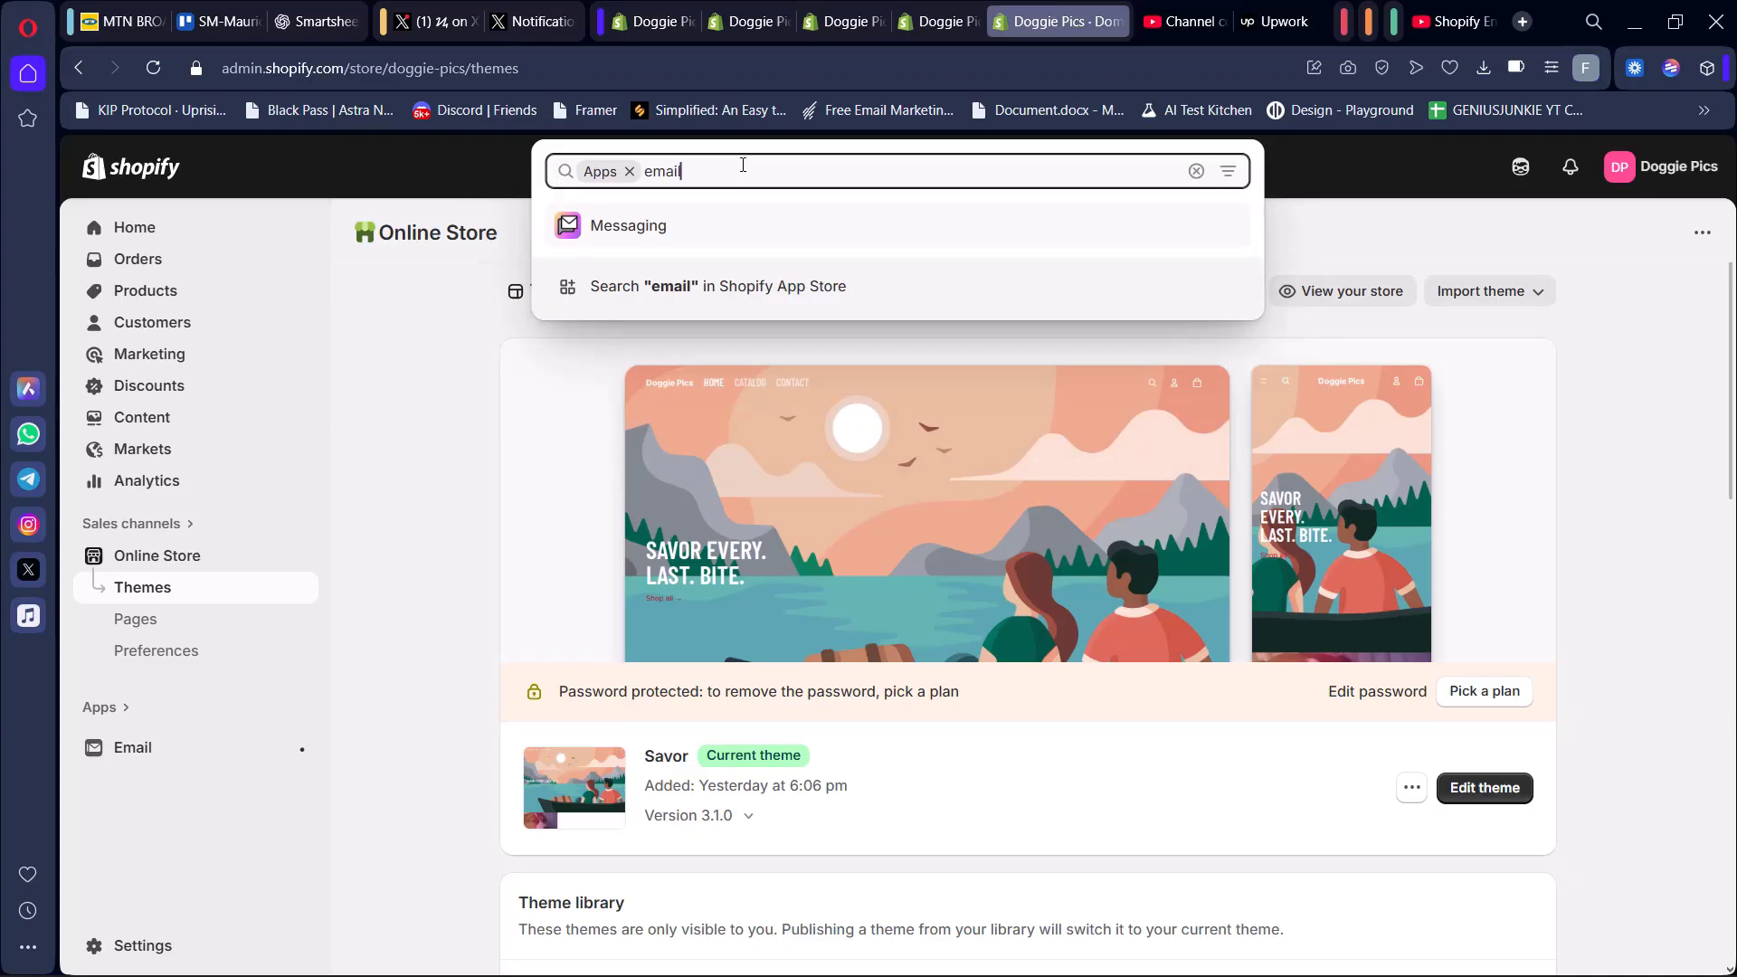
click(599, 227)
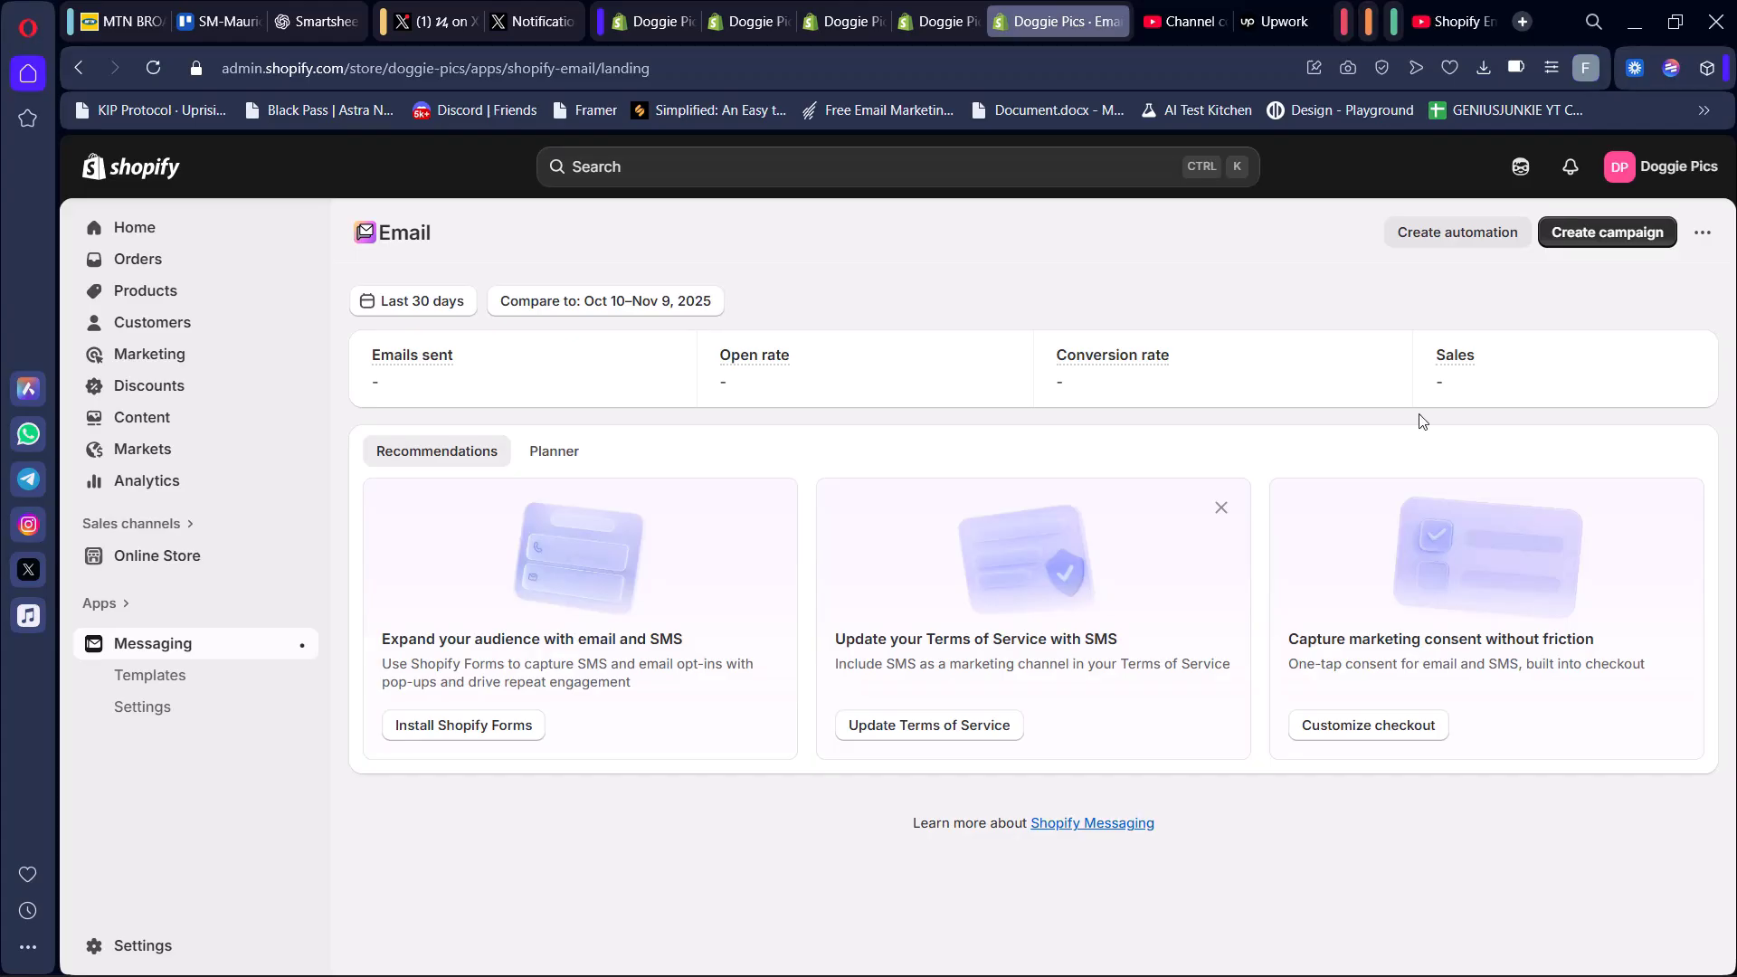
click(1601, 235)
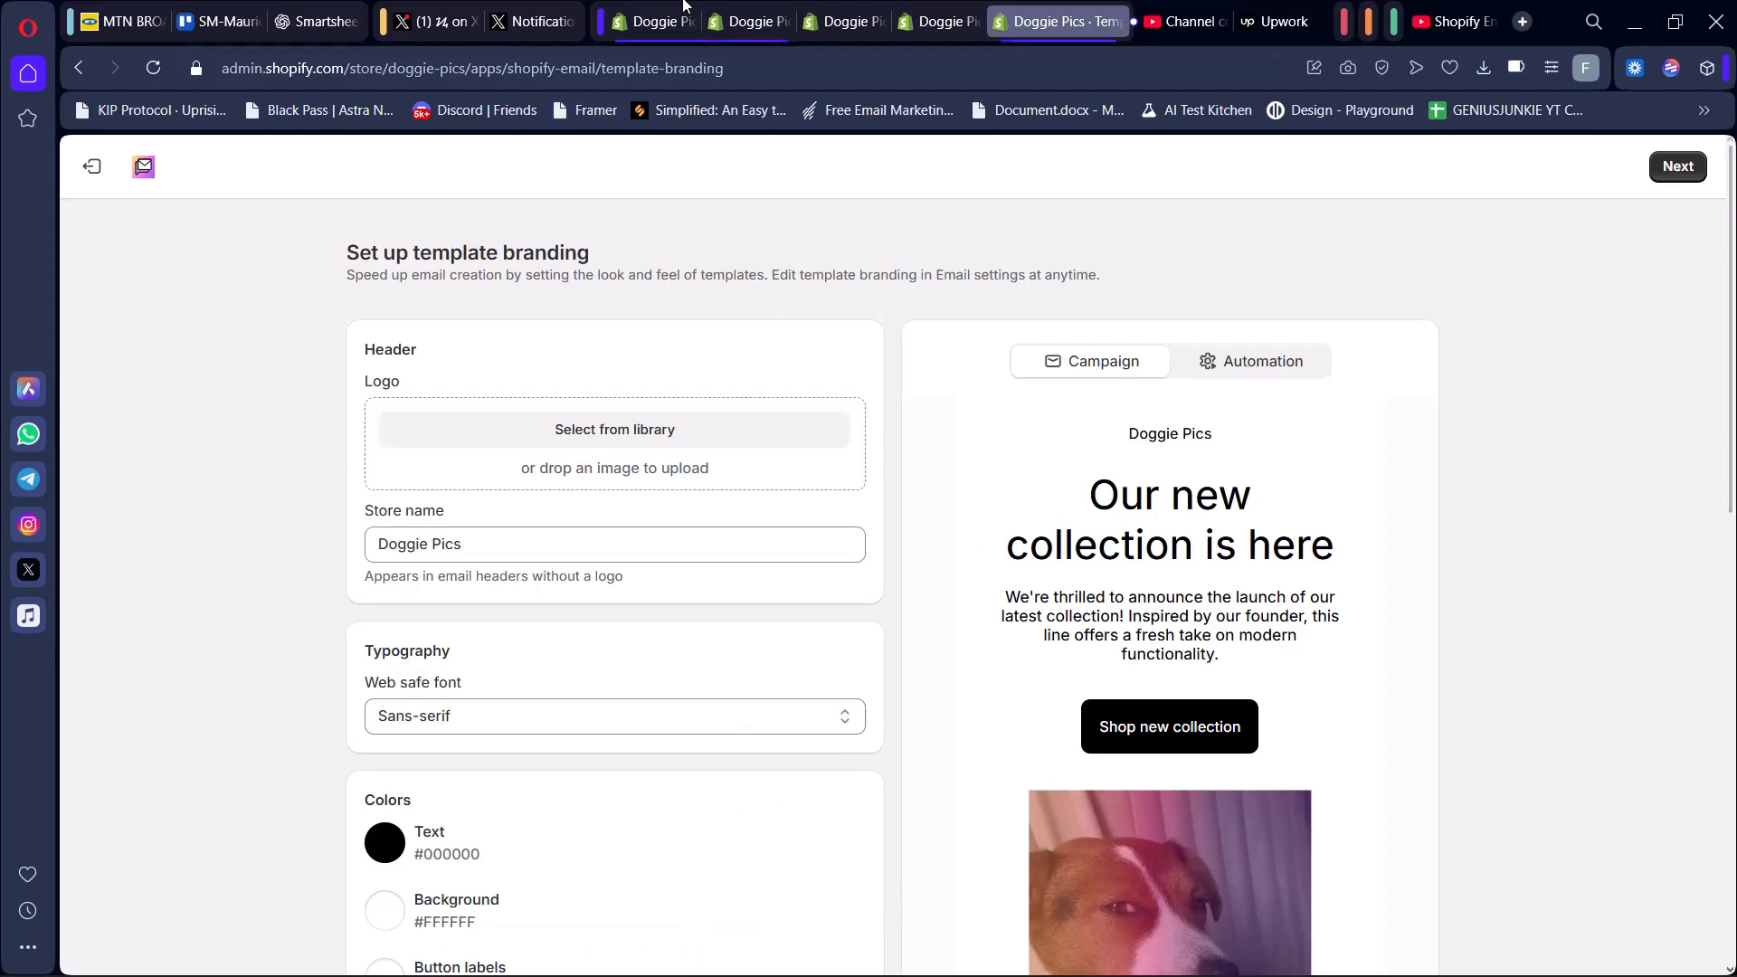
Step: Examine the customized template branding with the green background in the other browser tab, and return to the uncustomized one
click(731, 33)
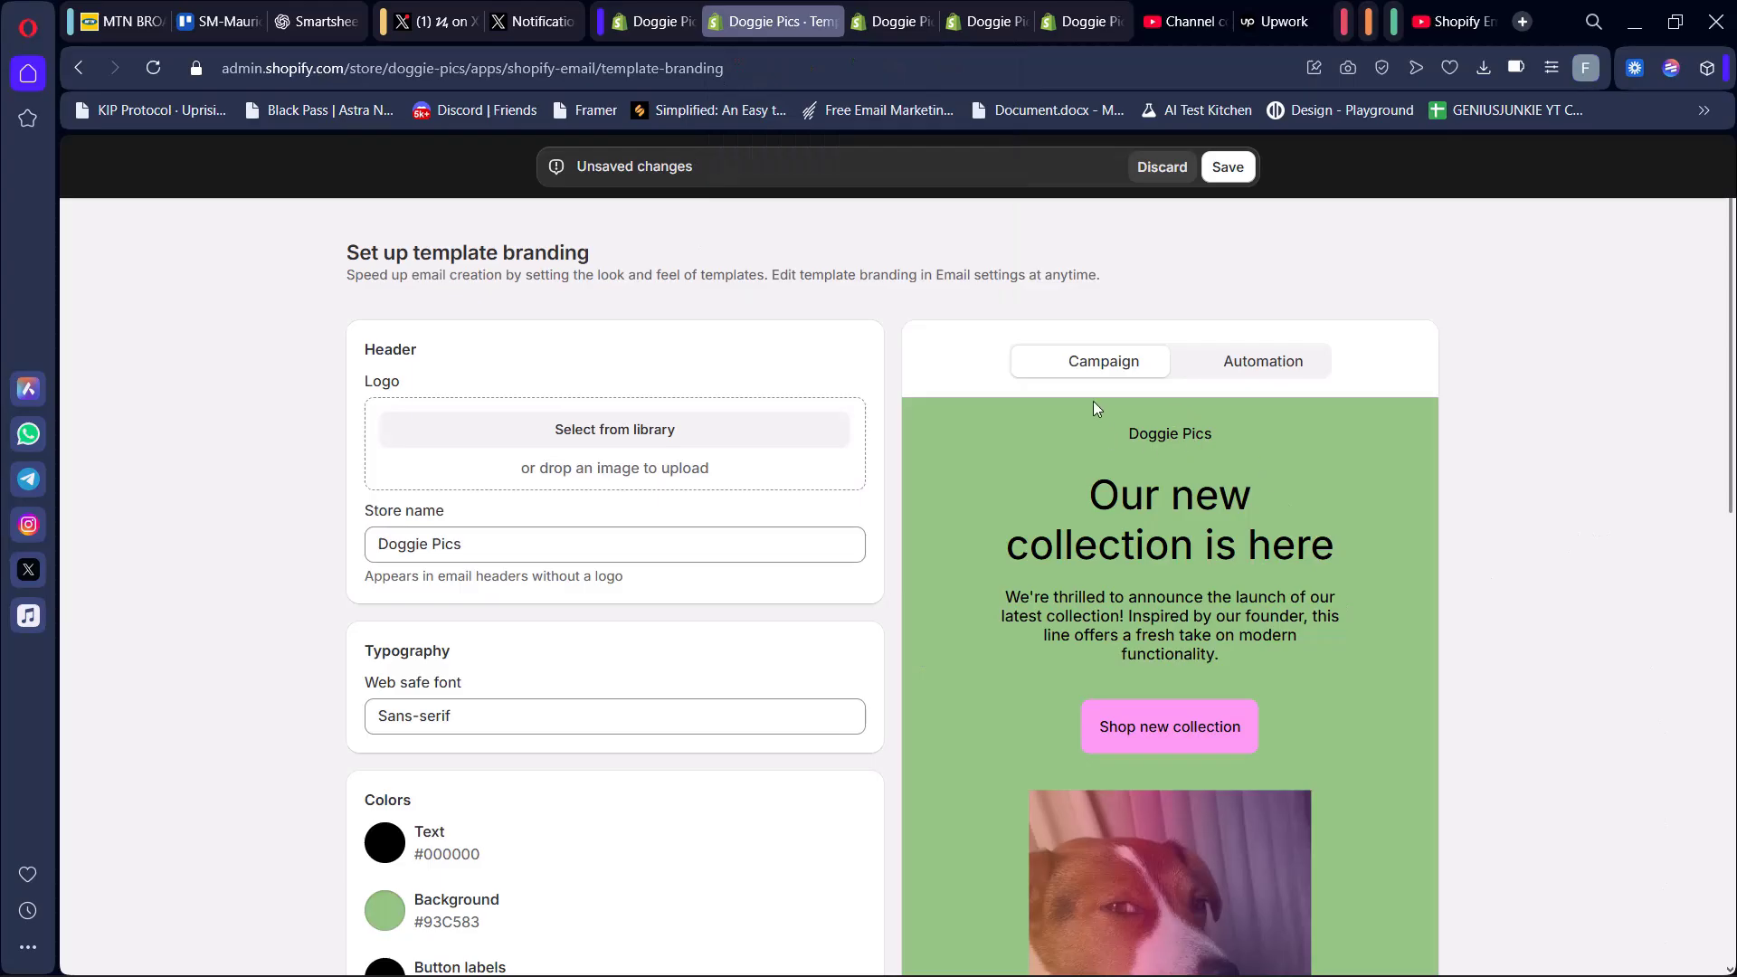
scroll(1133, 814, down, 3)
scroll(1142, 383, up, 3)
scroll(1039, 584, down, 3)
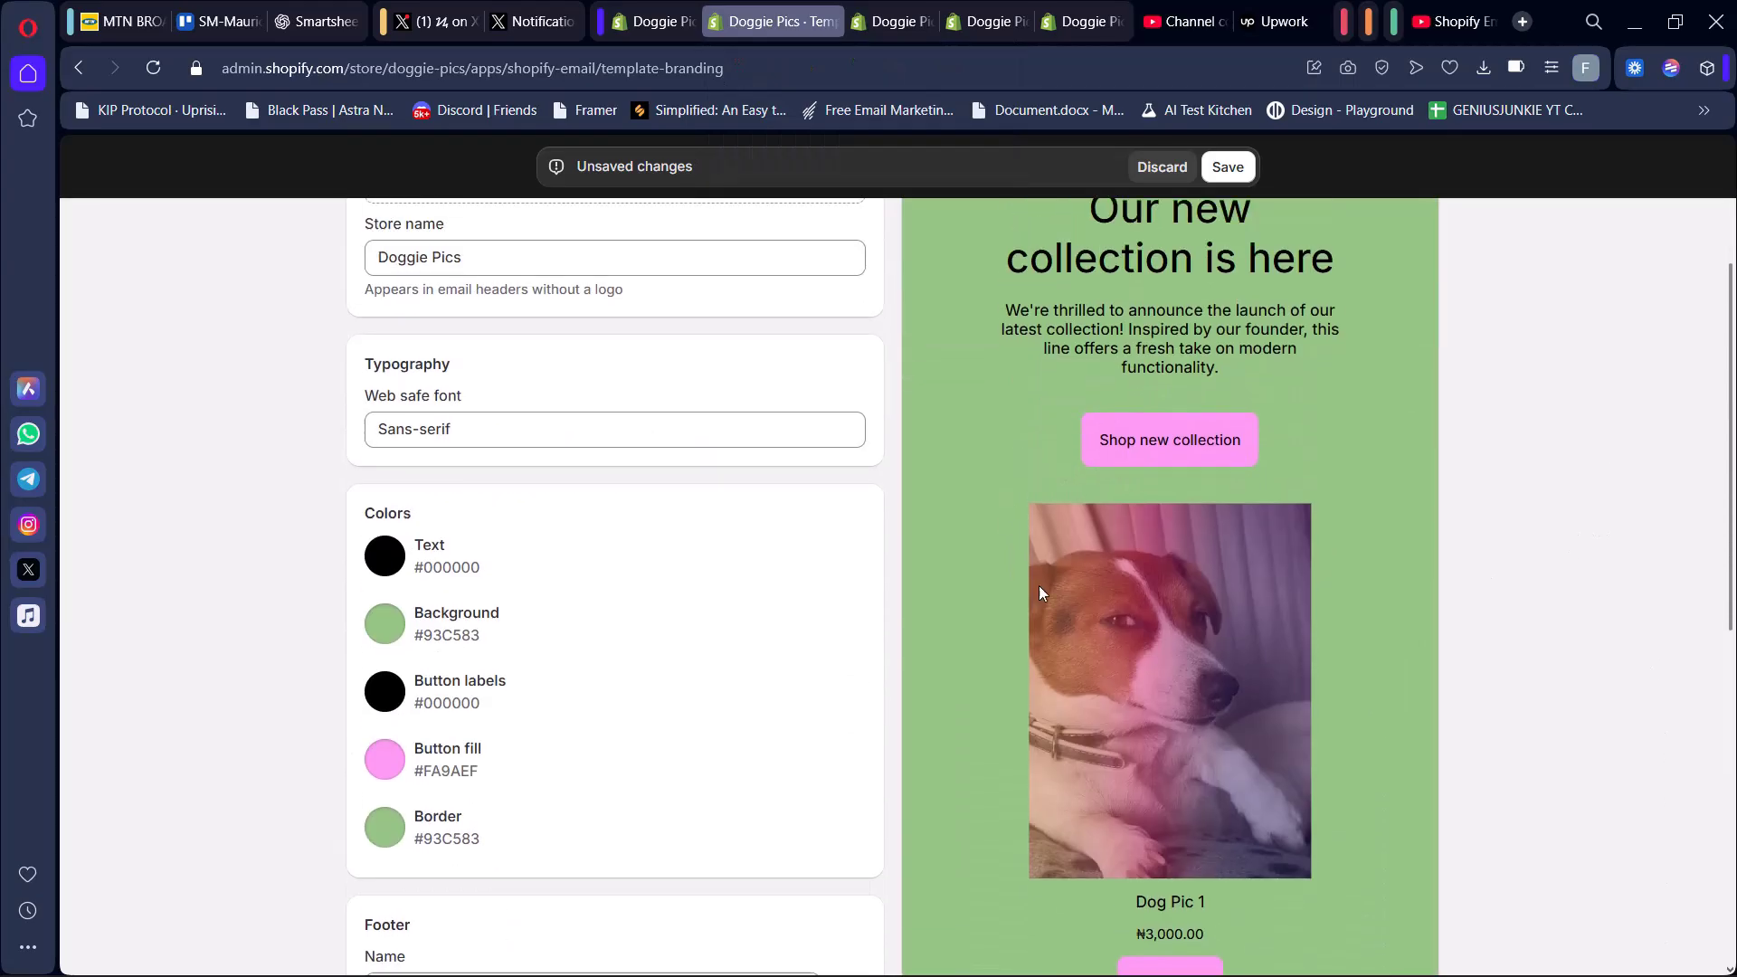
scroll(1094, 746, up, 1)
scroll(1262, 556, down, 1)
scroll(1246, 729, up, 3)
scroll(1202, 757, down, 1)
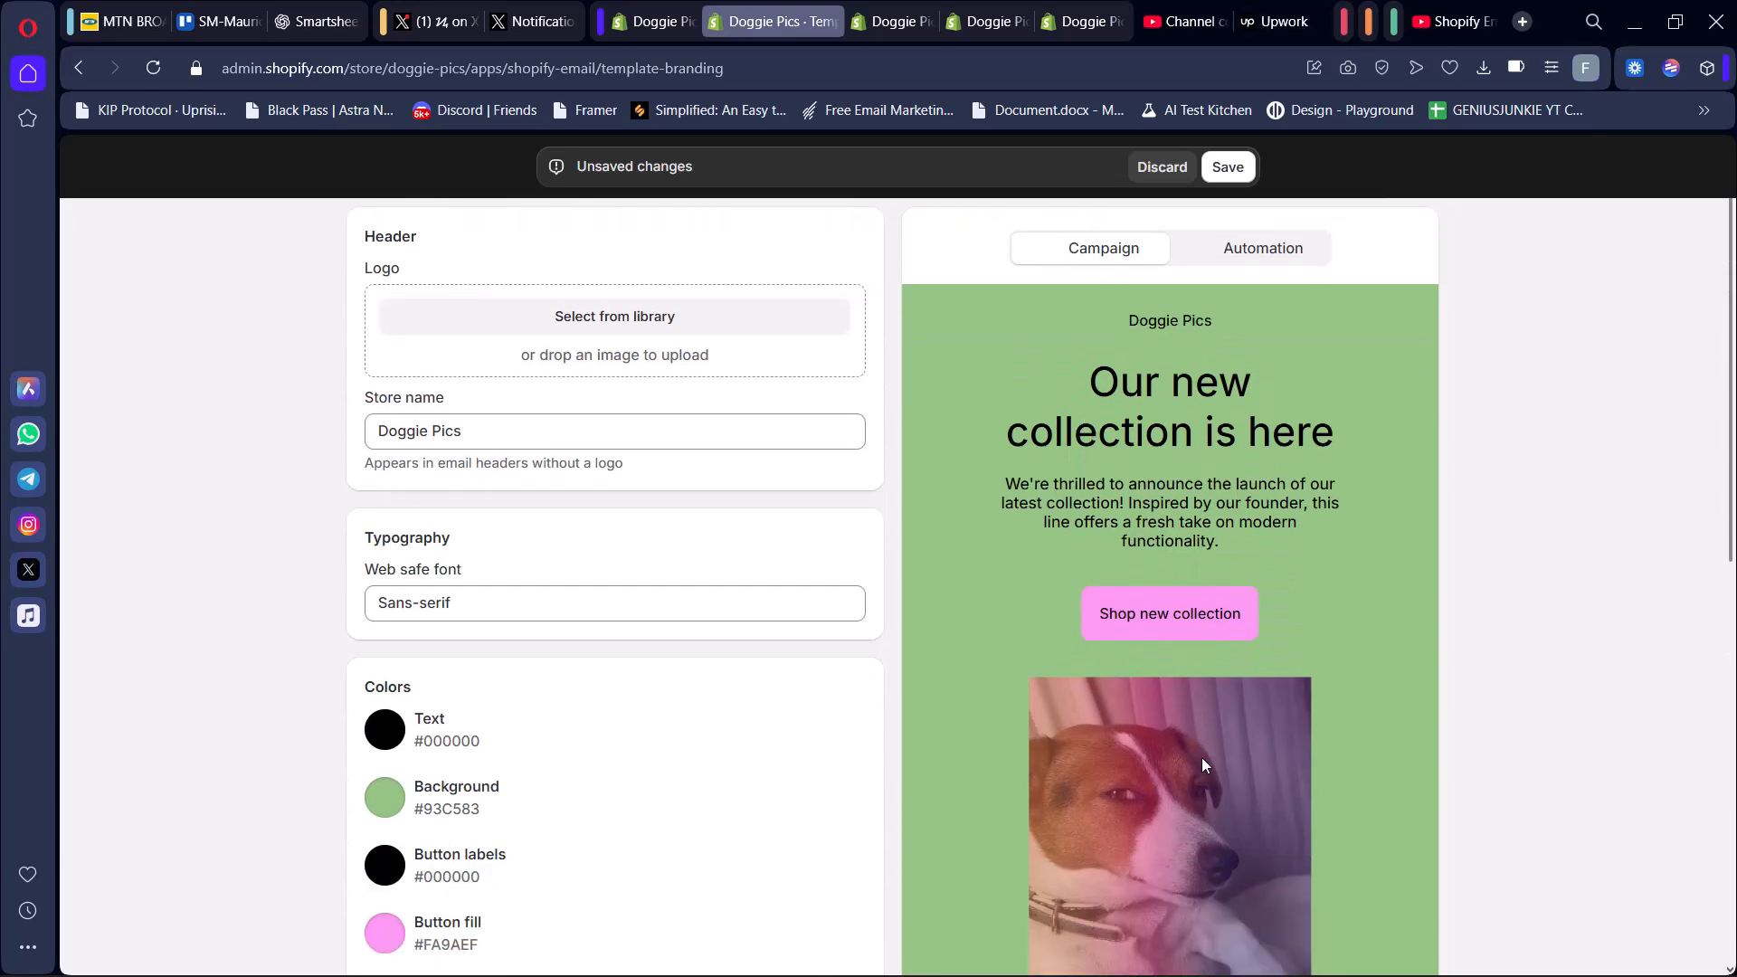
scroll(1202, 757, down, 7)
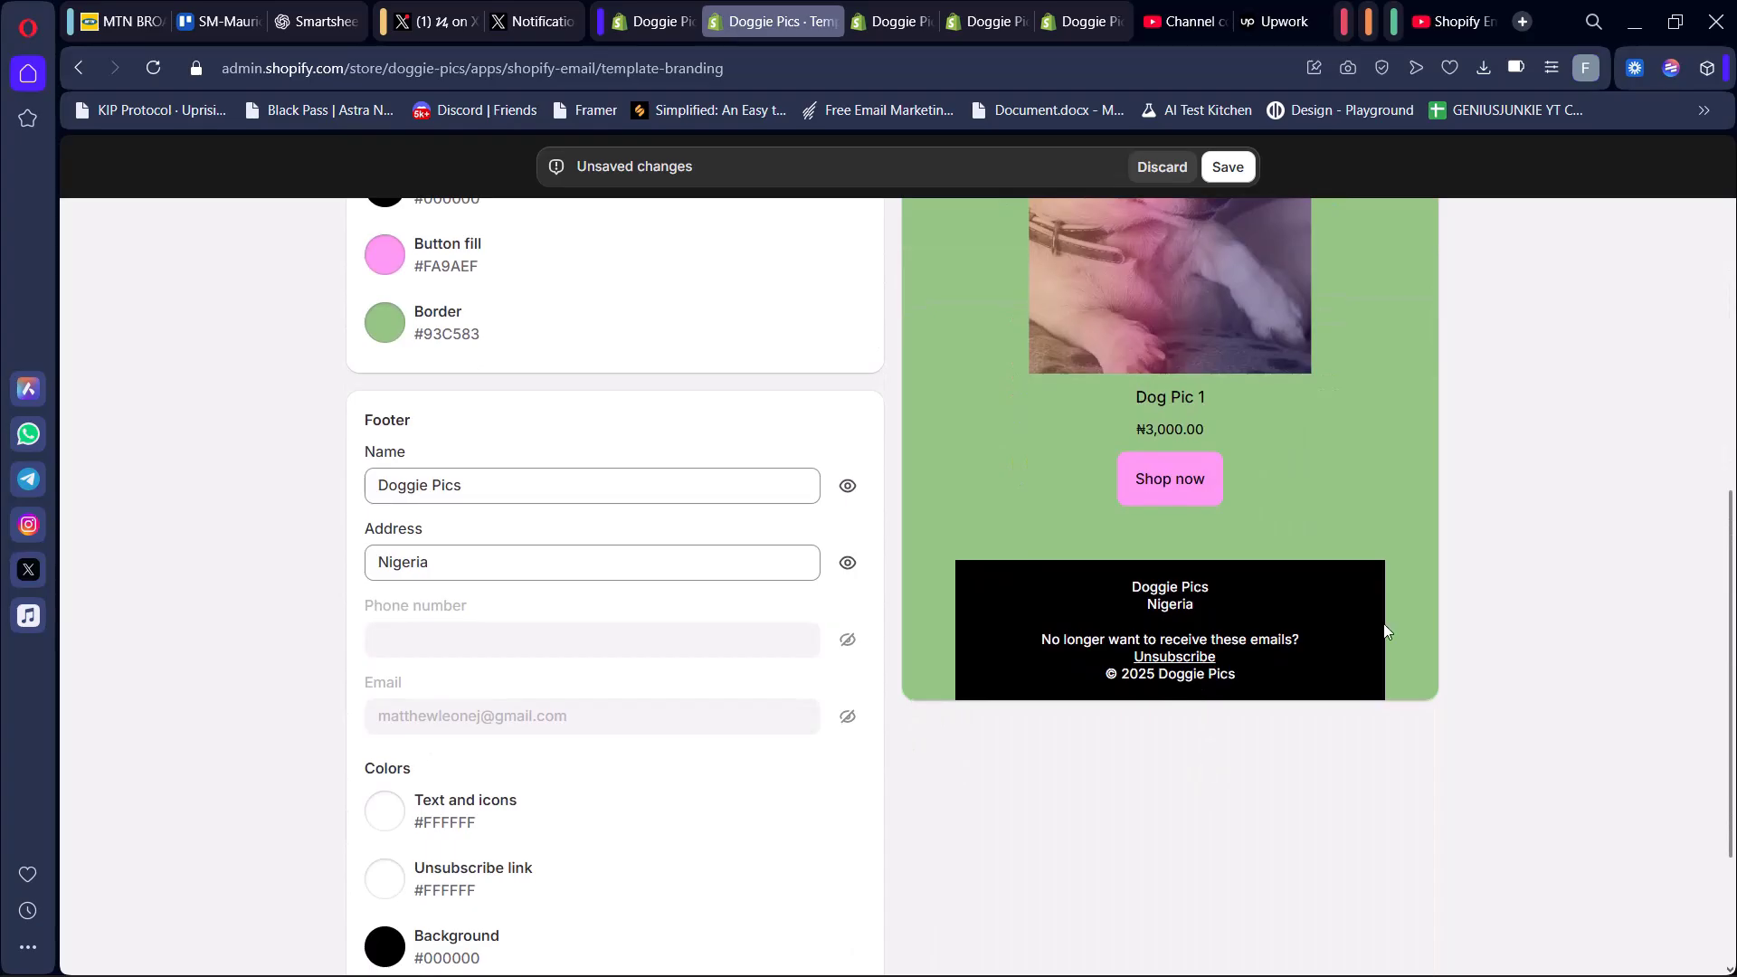
scroll(1019, 594, up, 3)
scroll(1012, 590, down, 3)
scroll(1120, 493, down, 3)
scroll(1113, 507, up, 10)
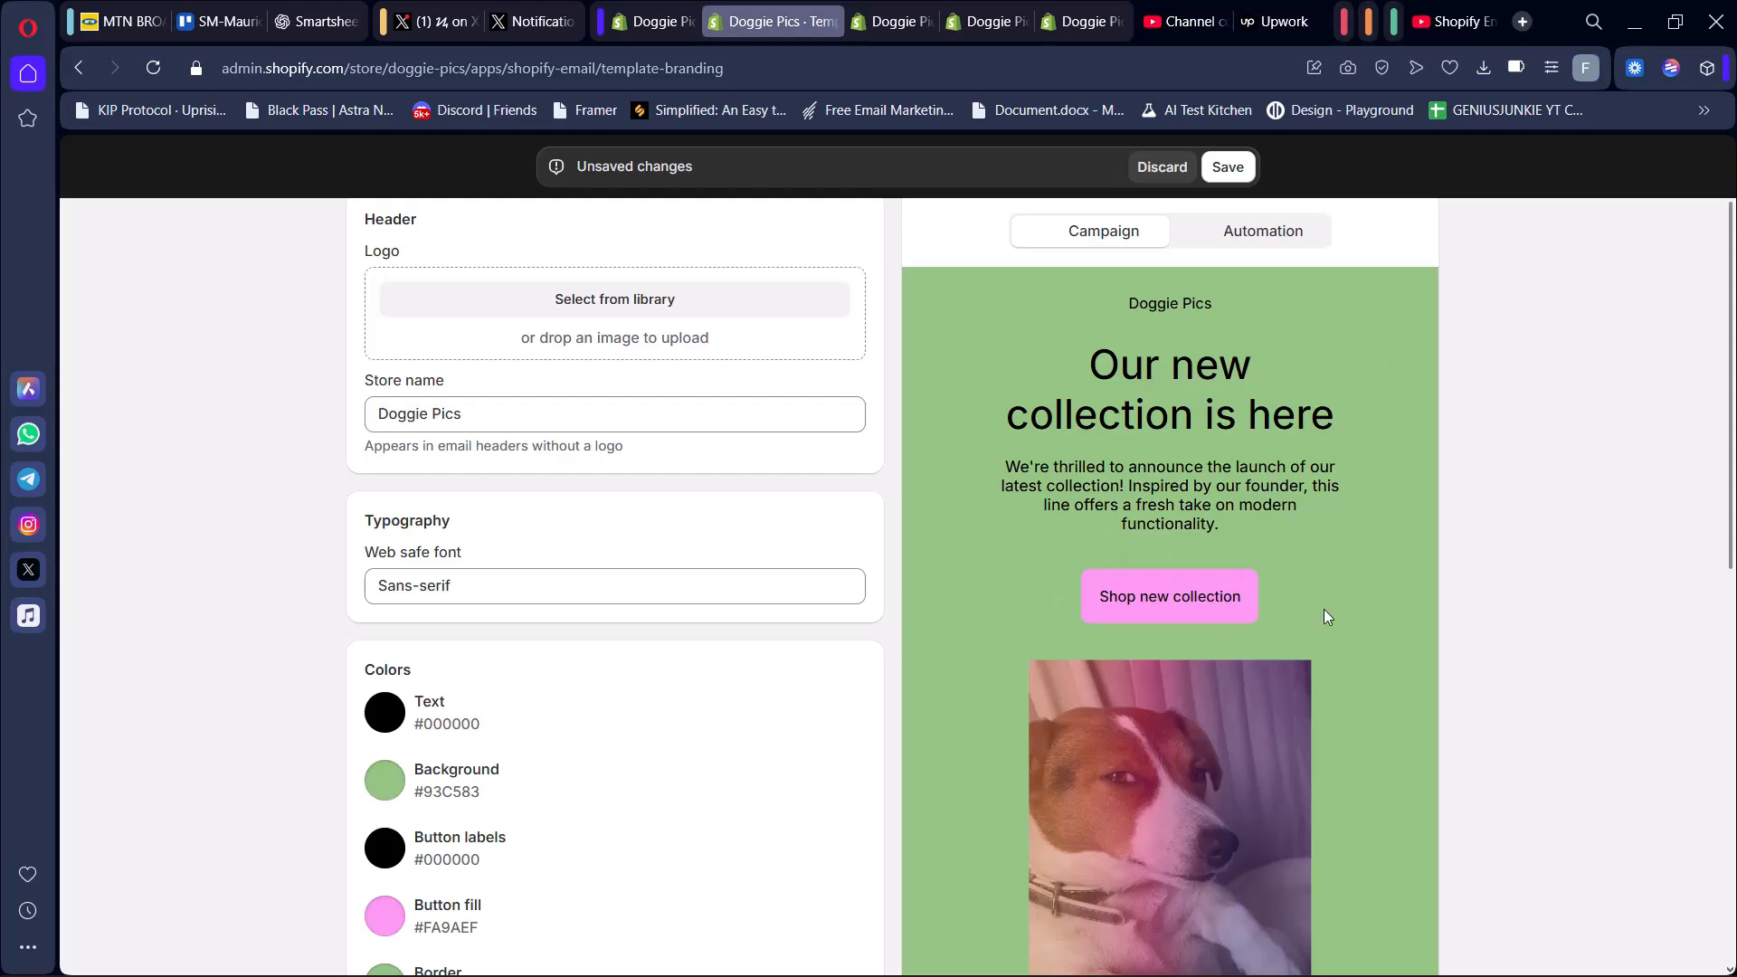
scroll(1186, 670, down, 6)
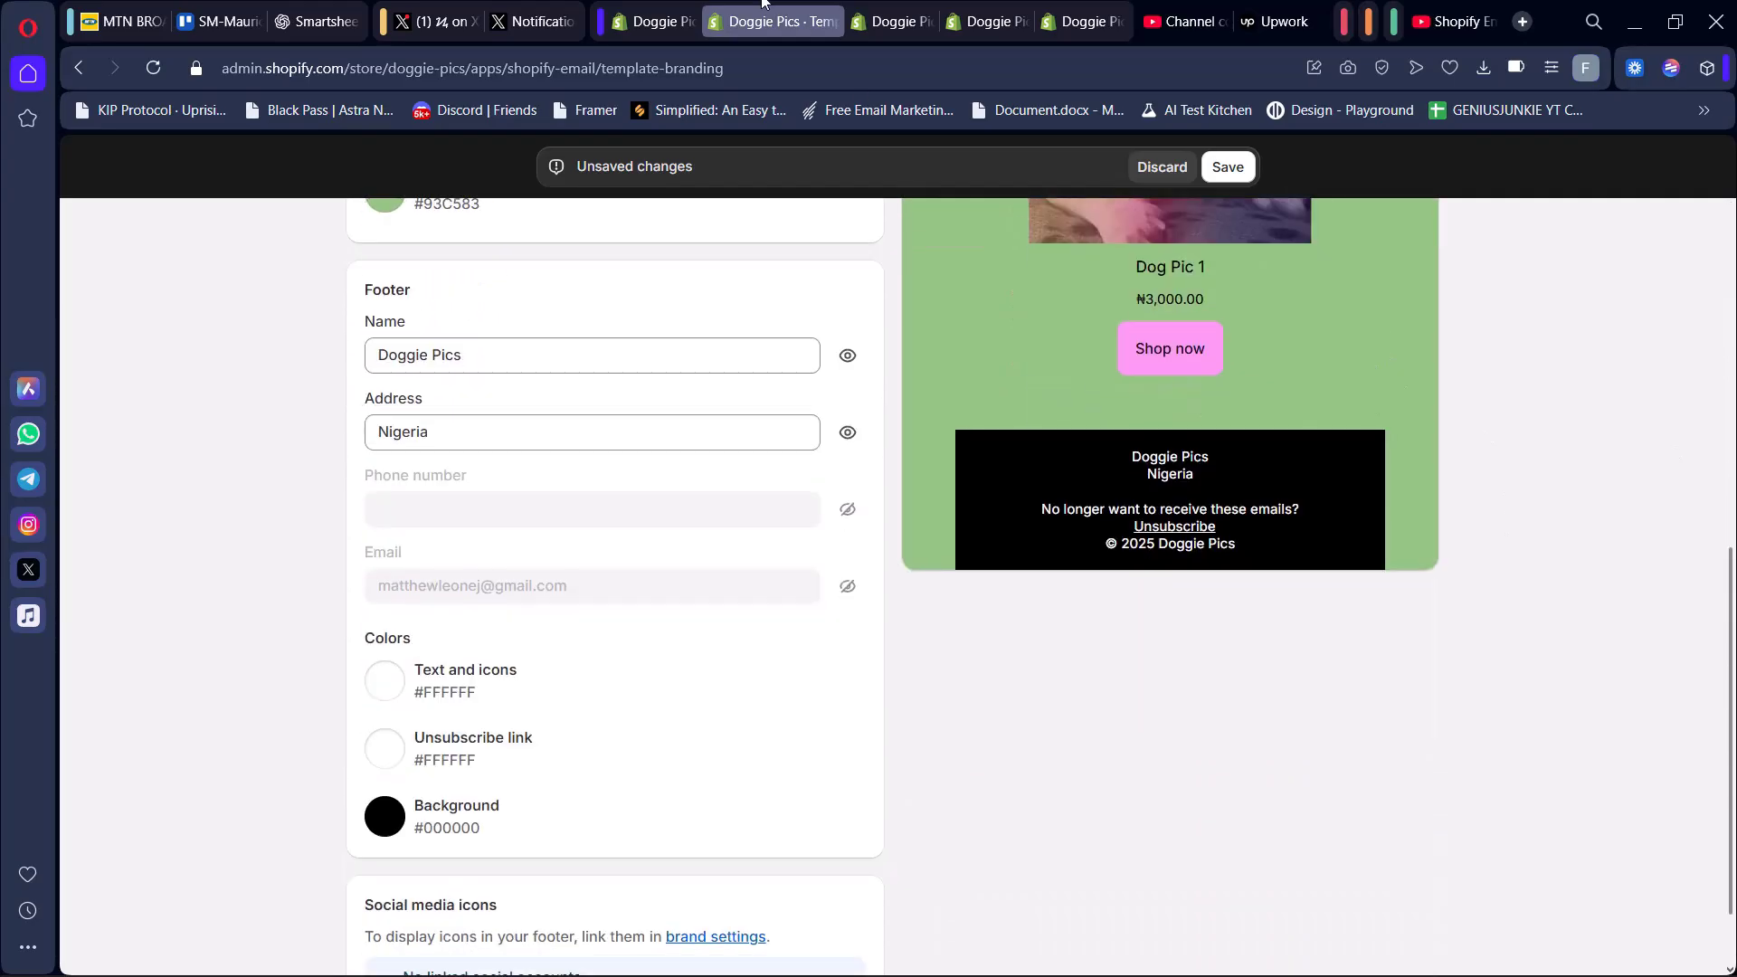
click(710, 28)
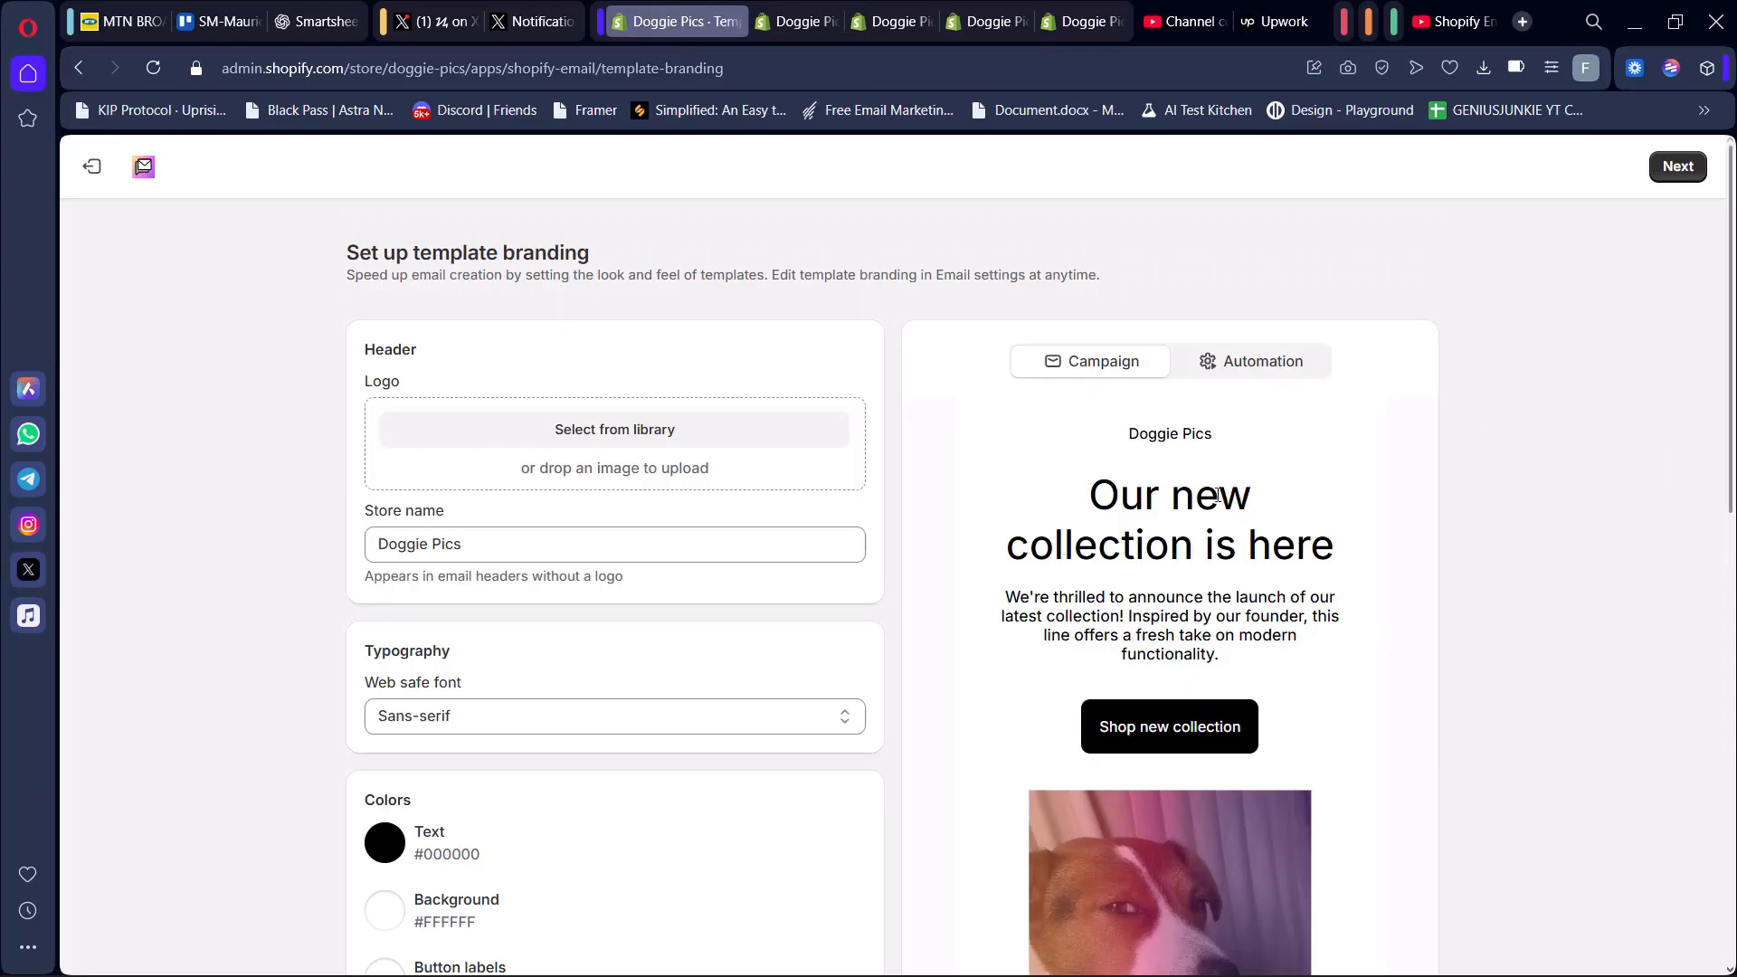
Step: Upload the downloaded Untitled design image with the play-button logo and set Untitled_design_3 as the email header logo
scroll(1220, 505, down, 1)
scroll(1220, 504, down, 5)
scroll(475, 597, up, 3)
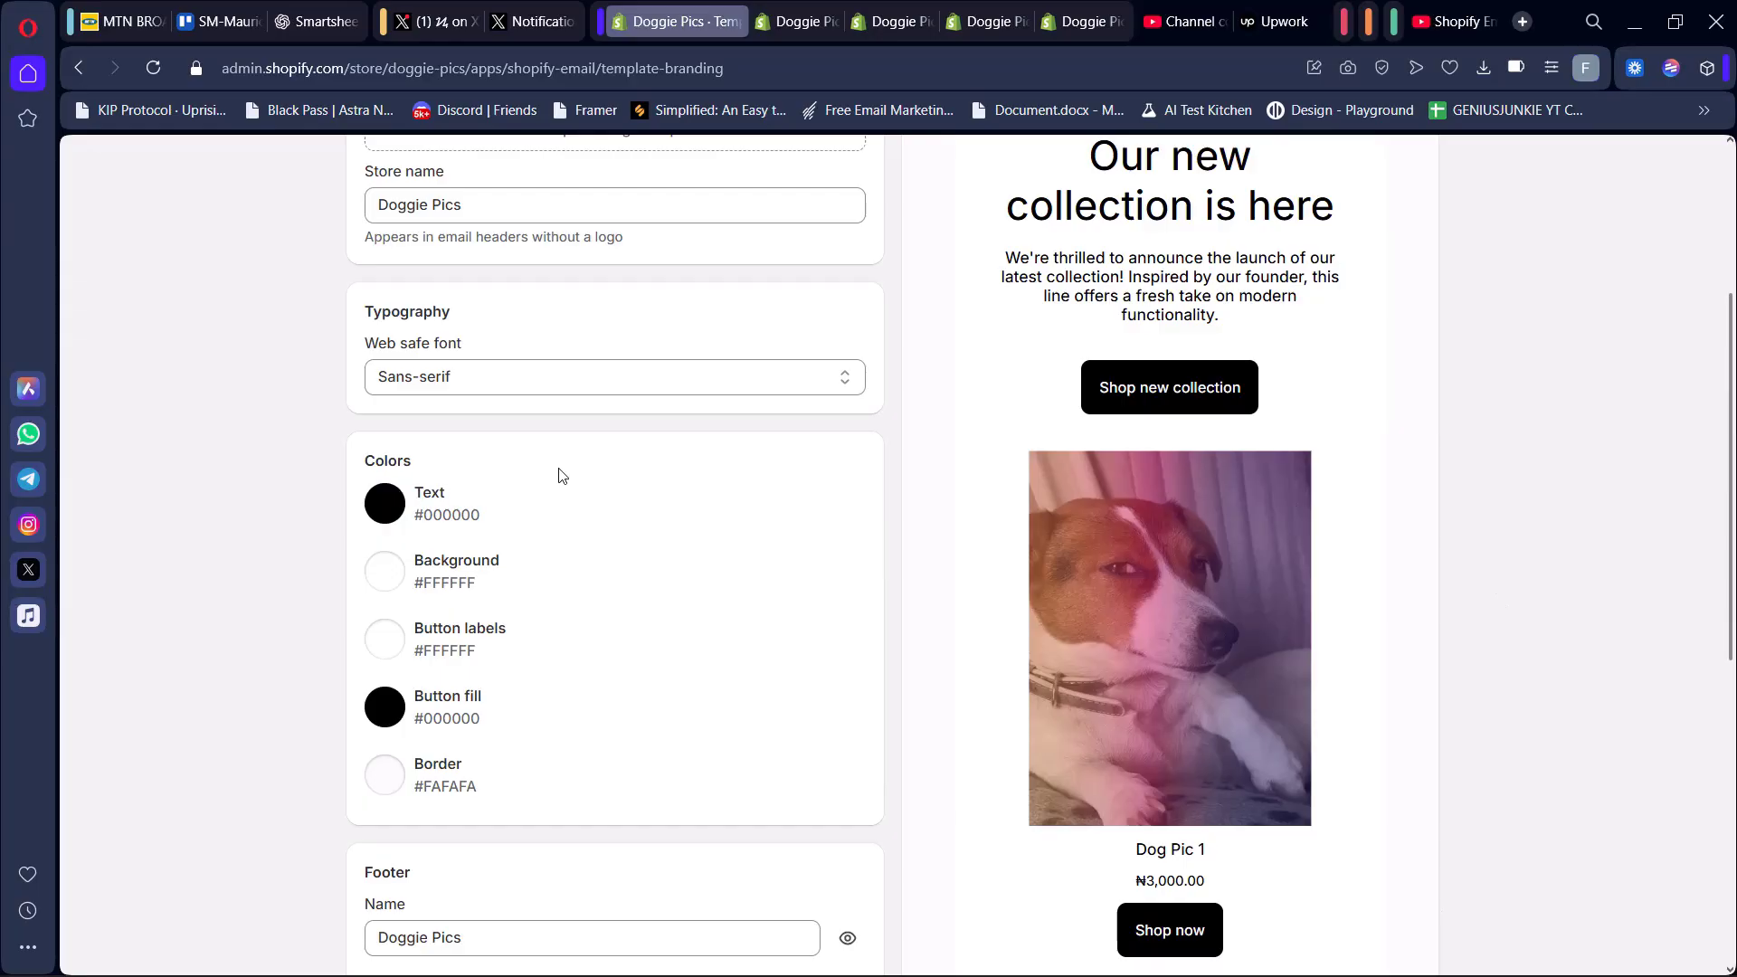
scroll(561, 475, up, 4)
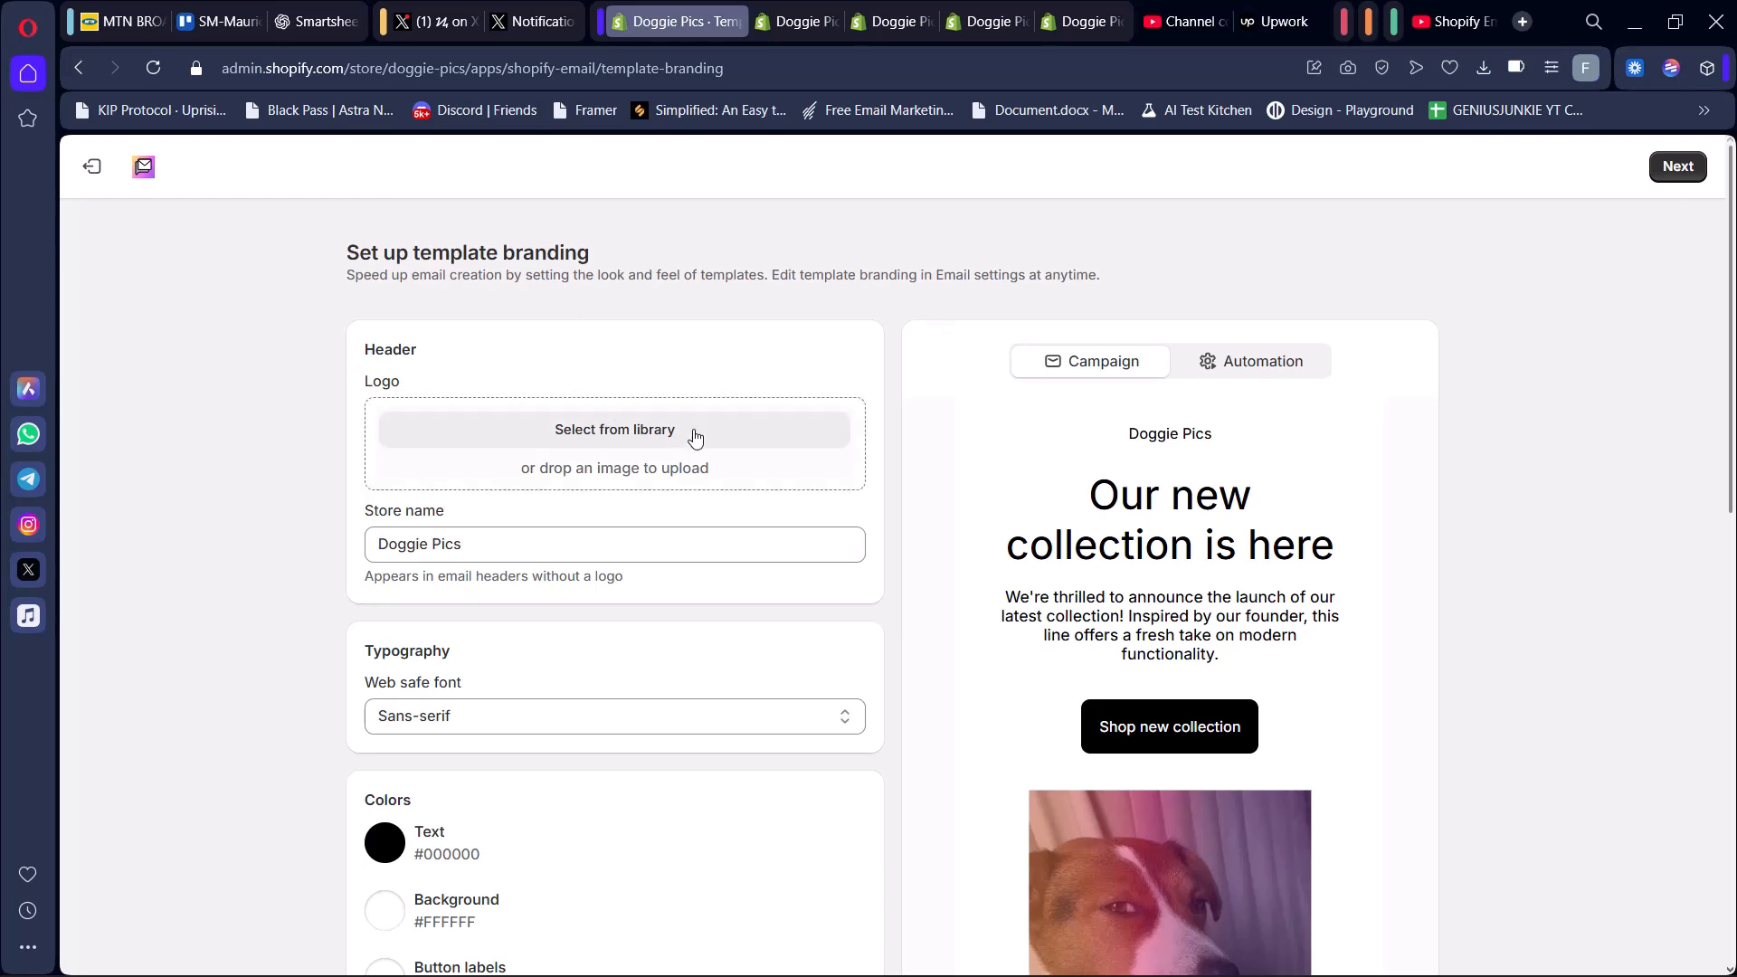
click(661, 430)
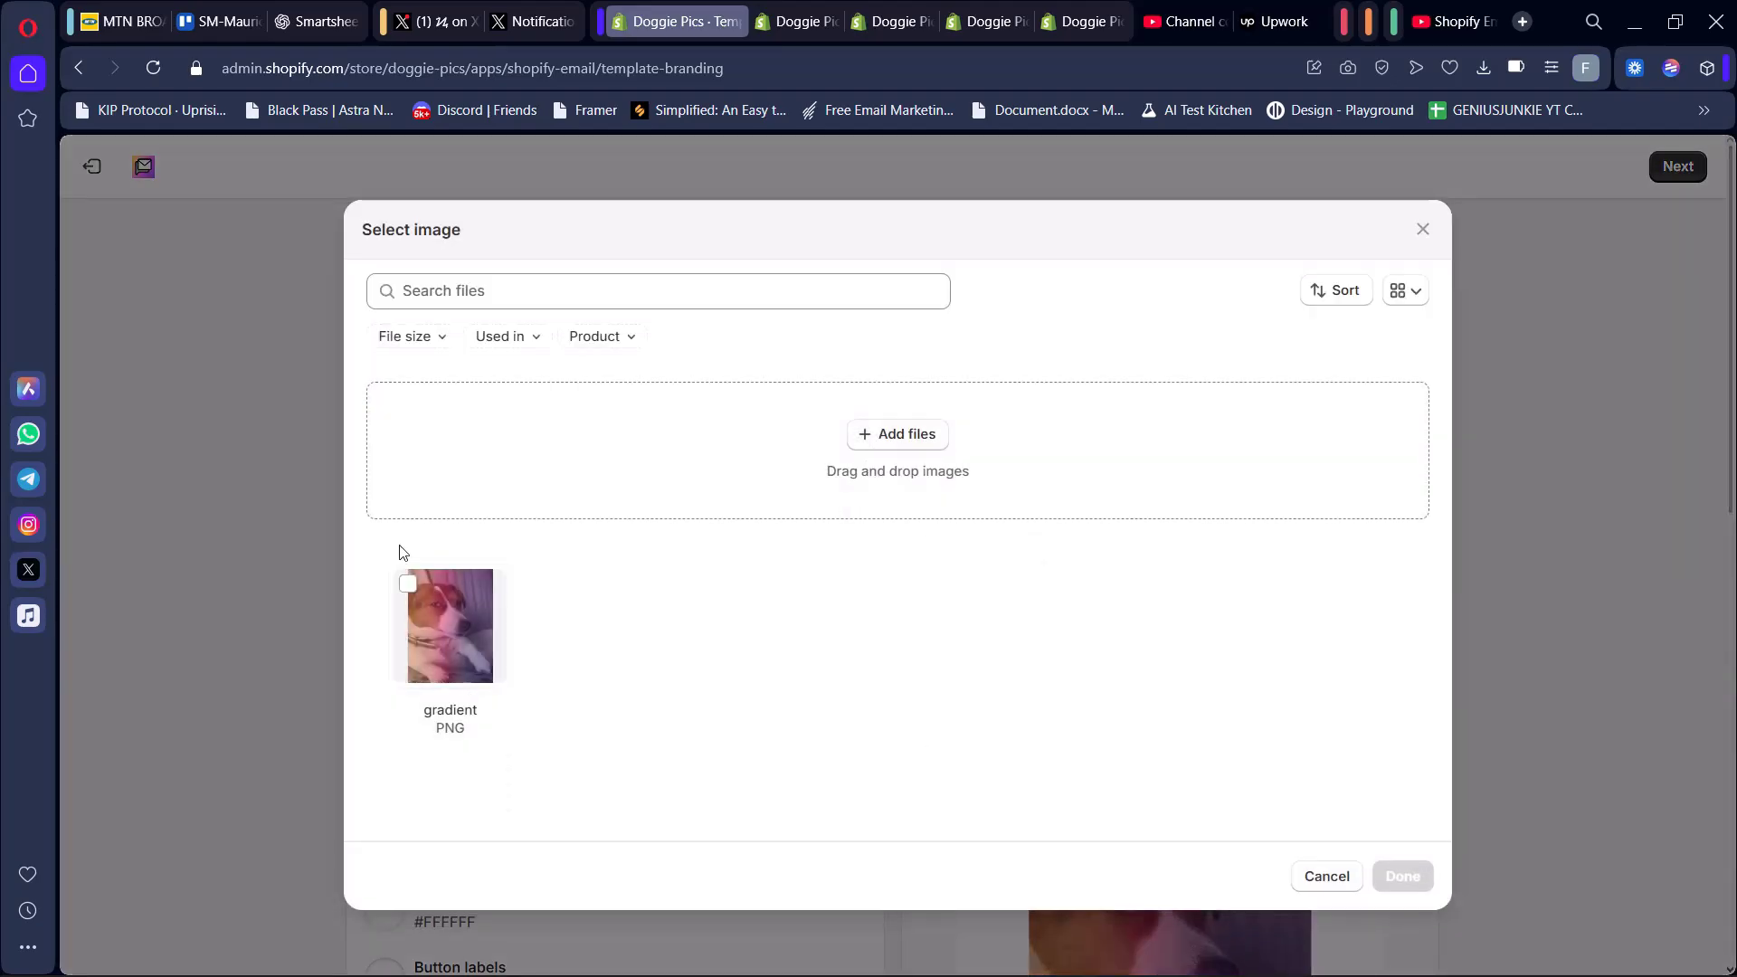
click(888, 437)
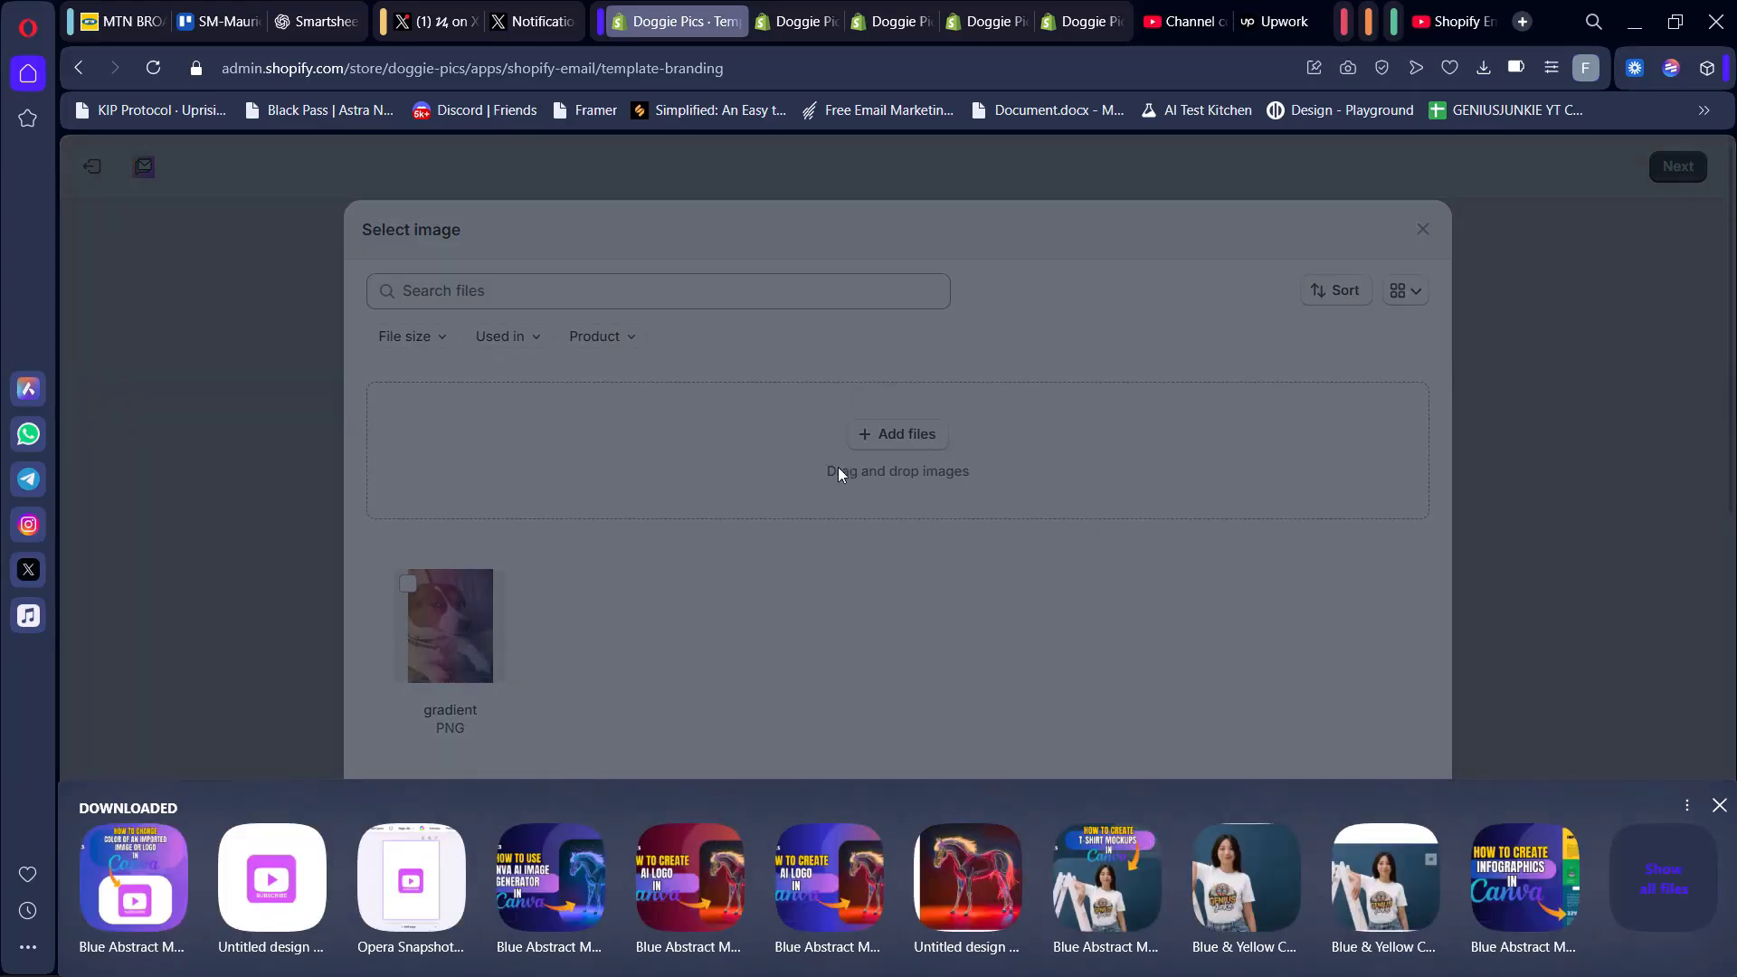
click(258, 885)
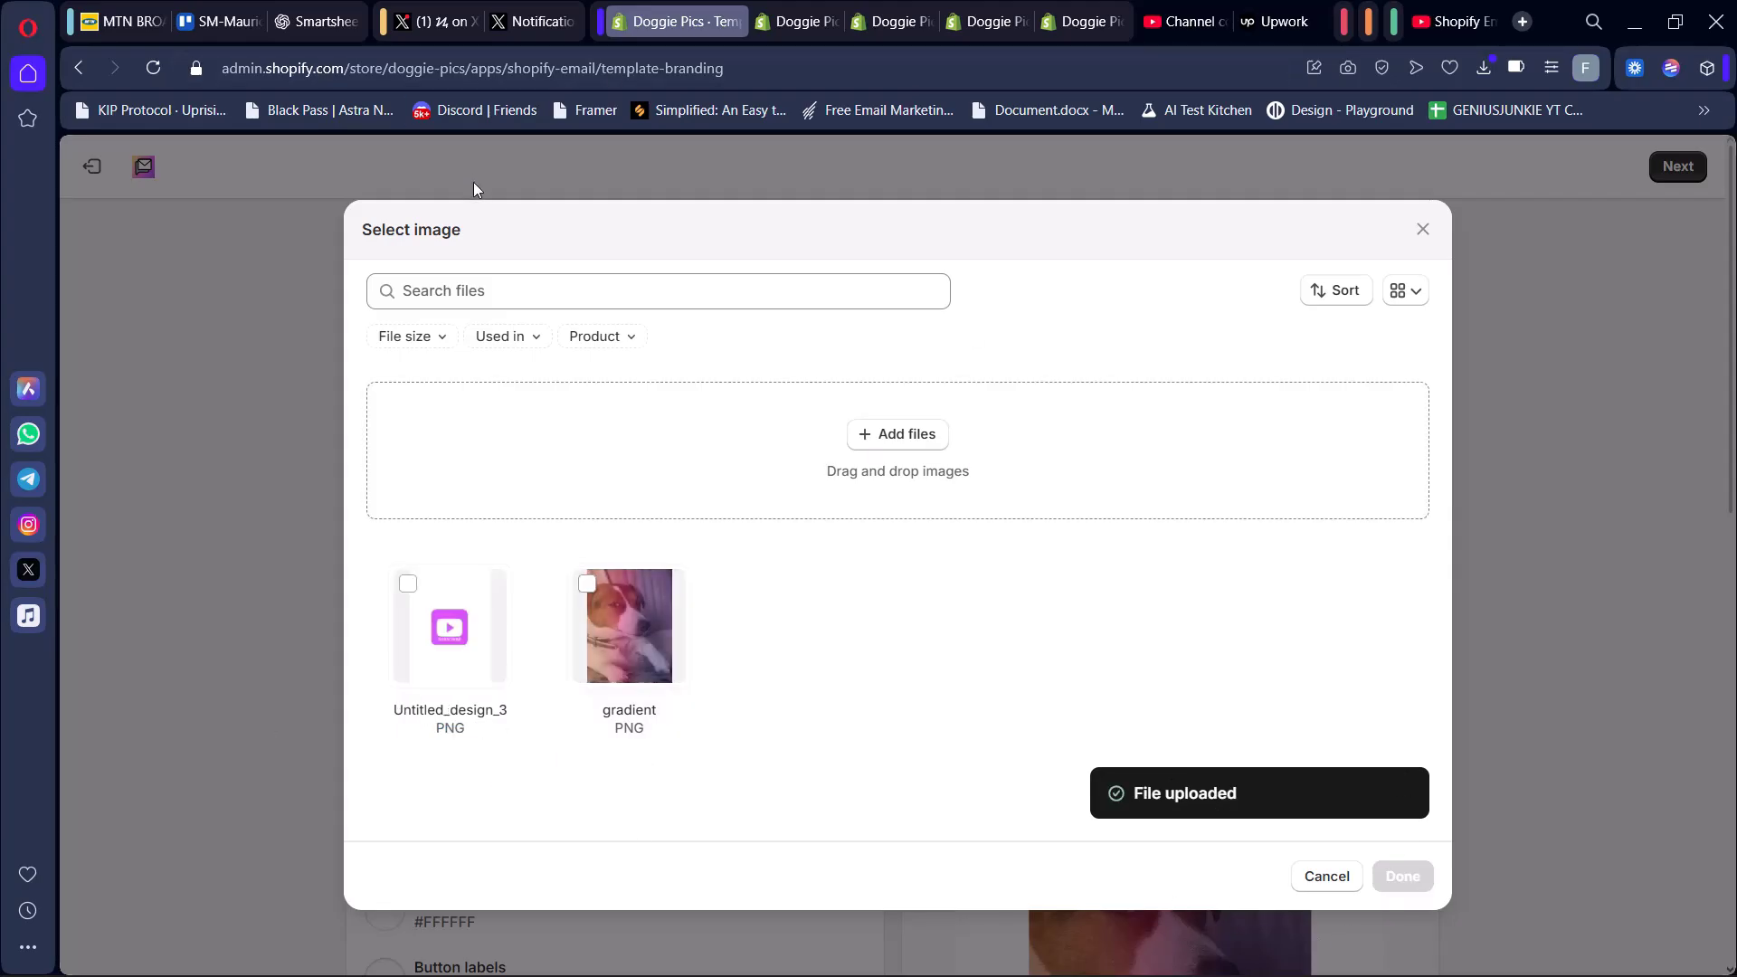
click(475, 623)
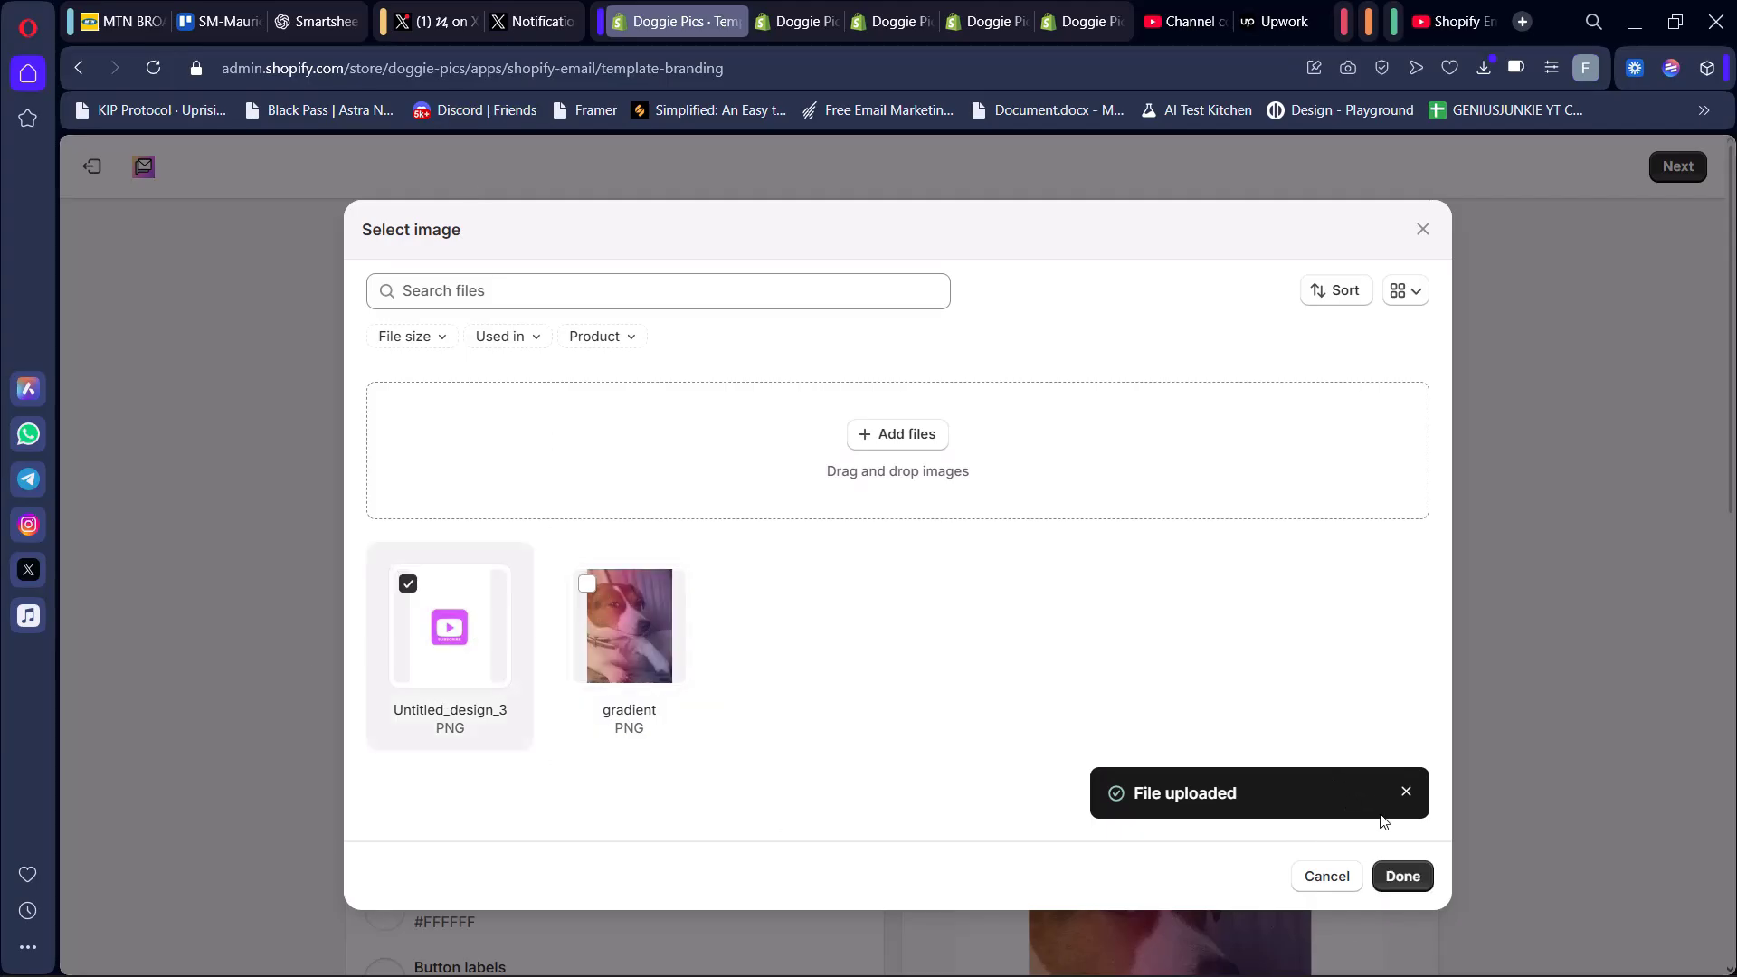
click(1405, 876)
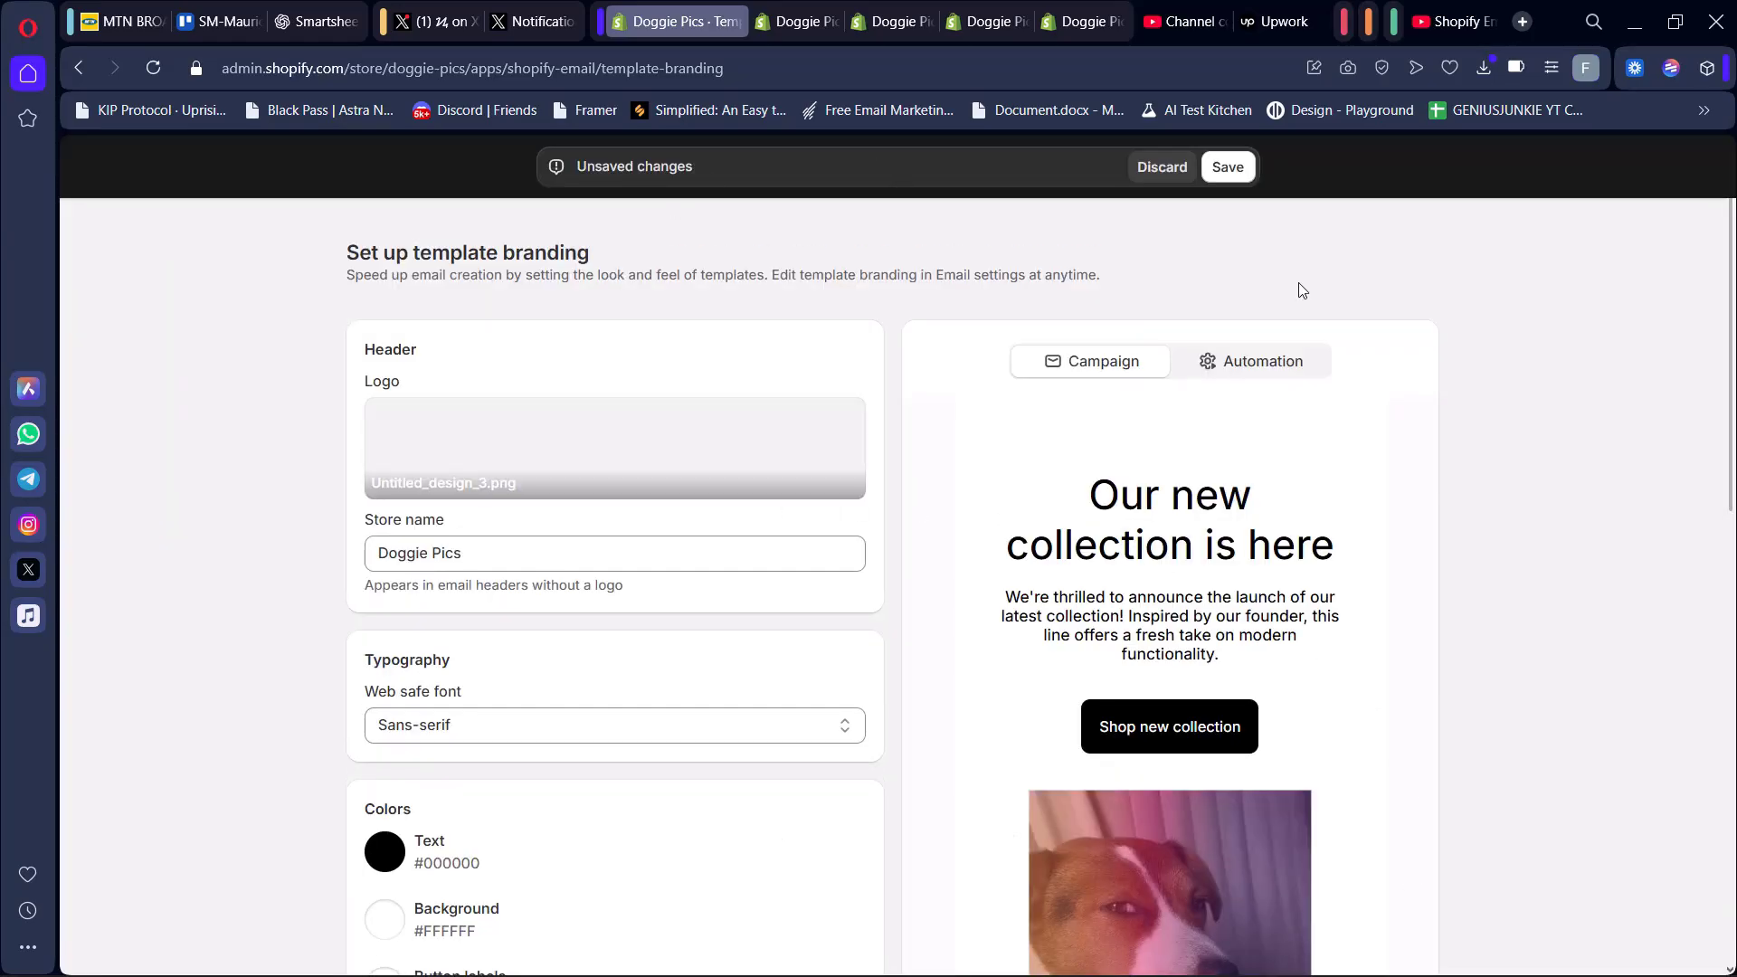
Step: Set the email template's background color to the bright pink #F40E7F
scroll(506, 634, down, 10)
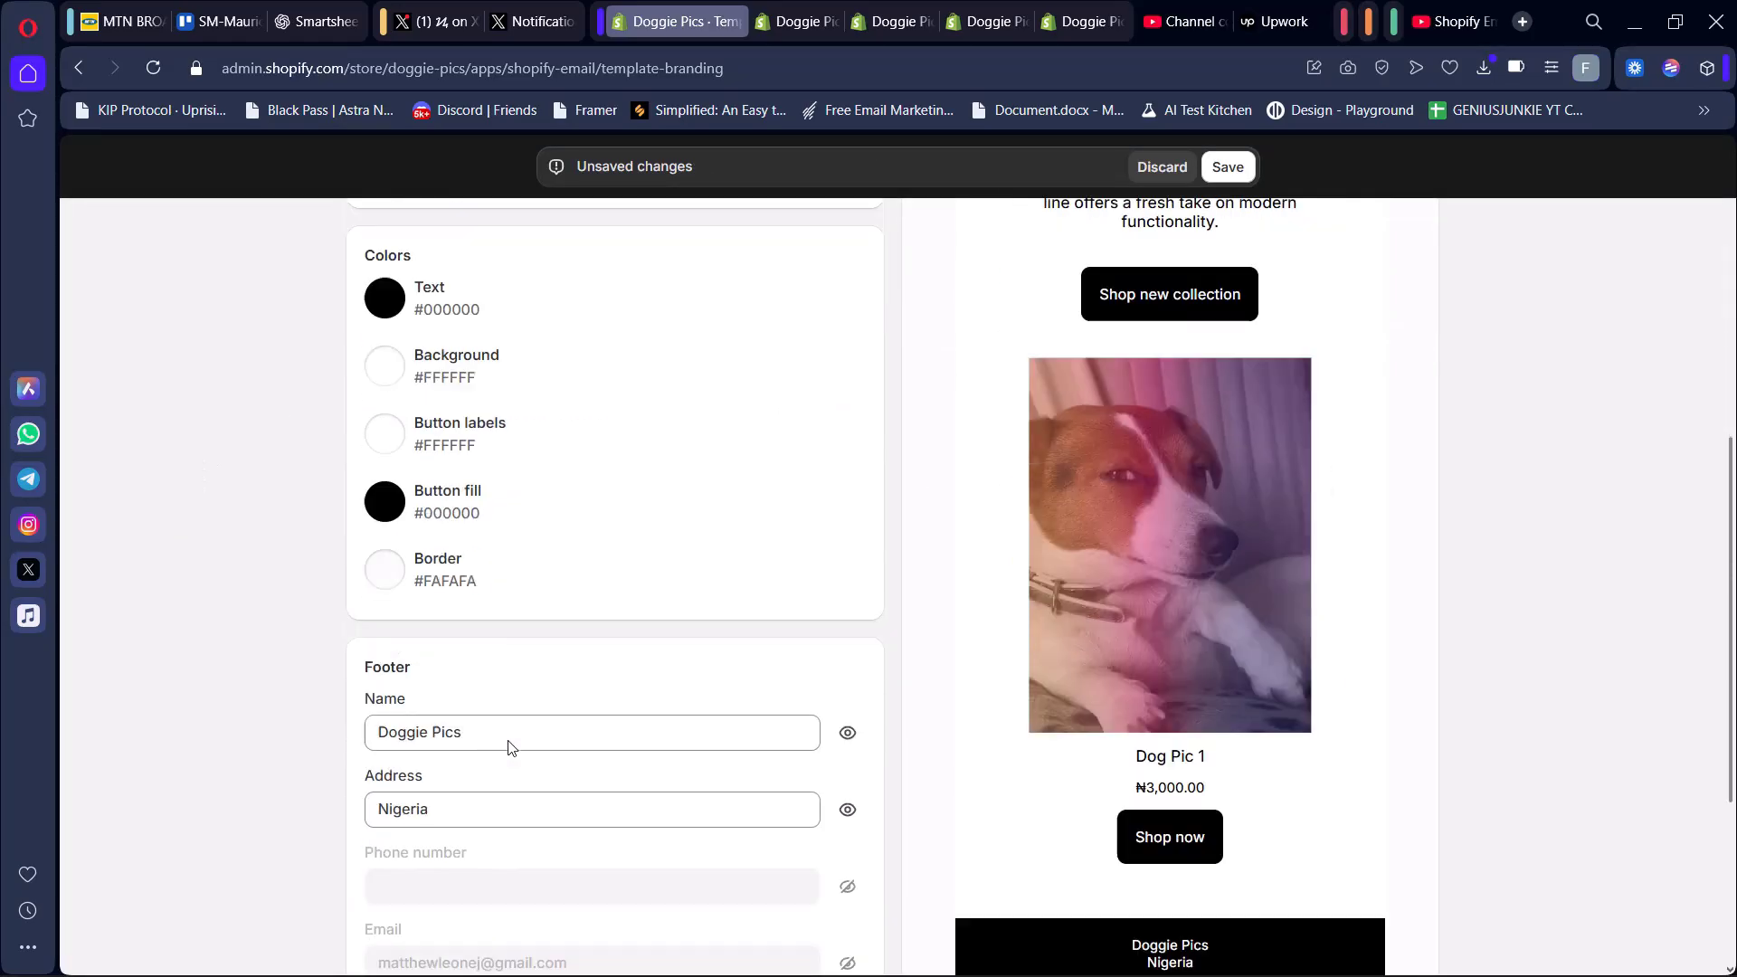
scroll(470, 548, up, 7)
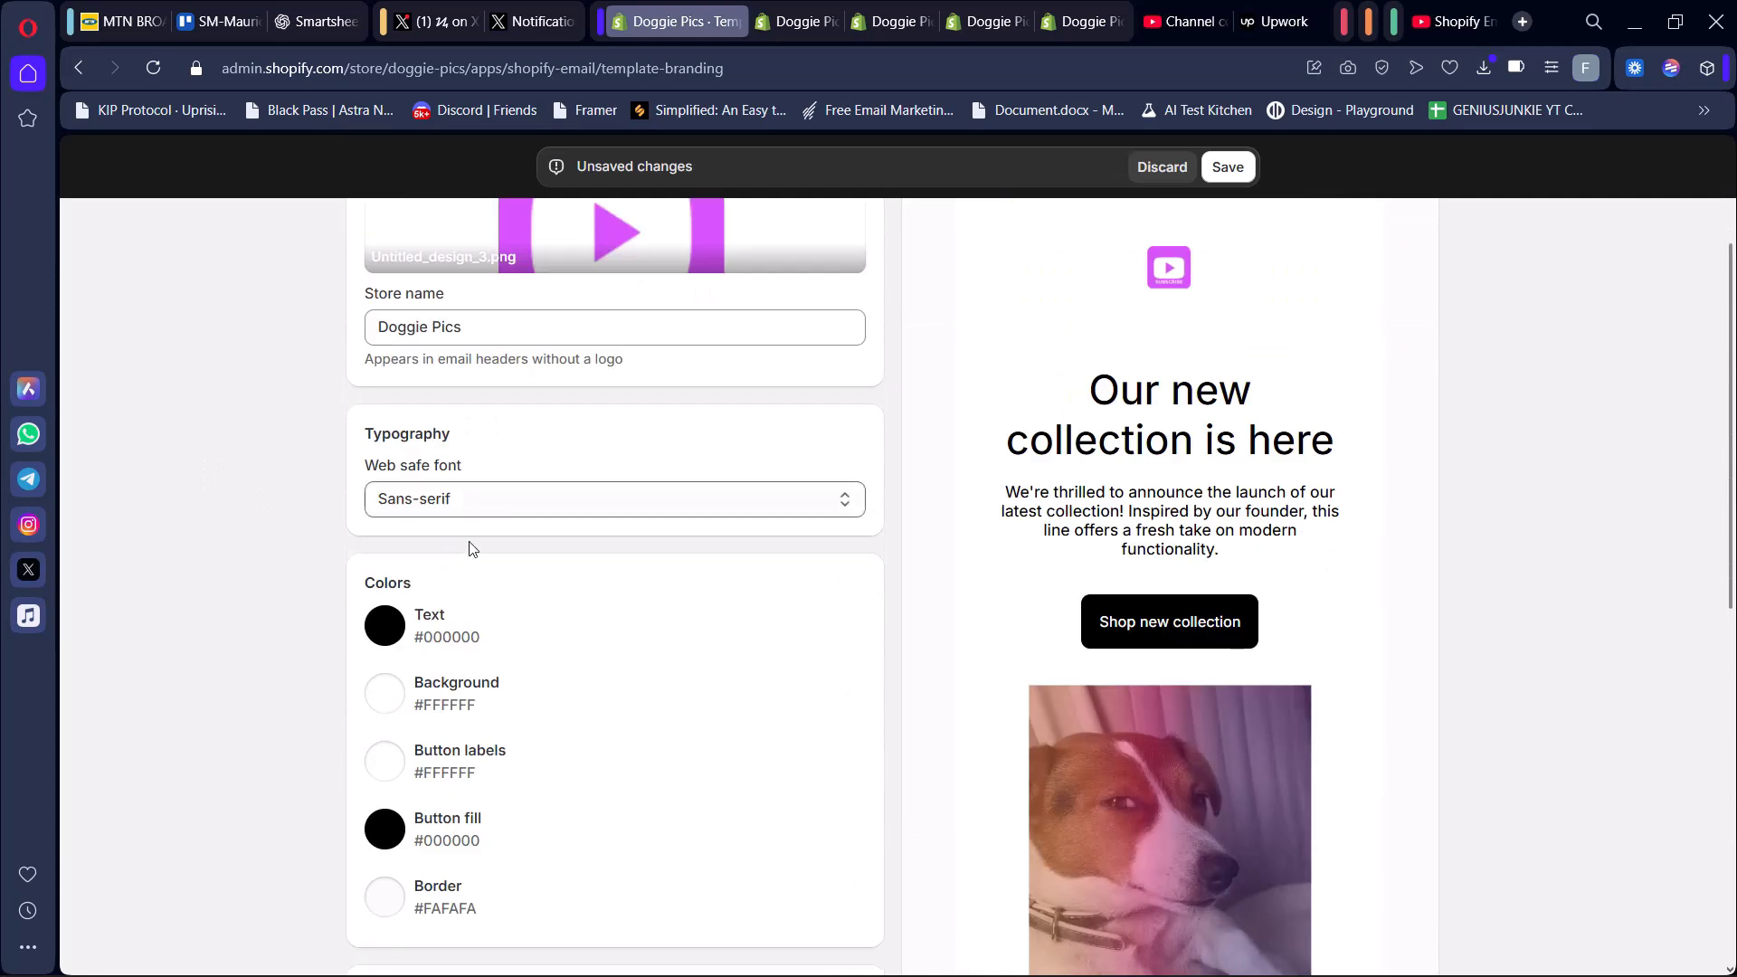
click(385, 625)
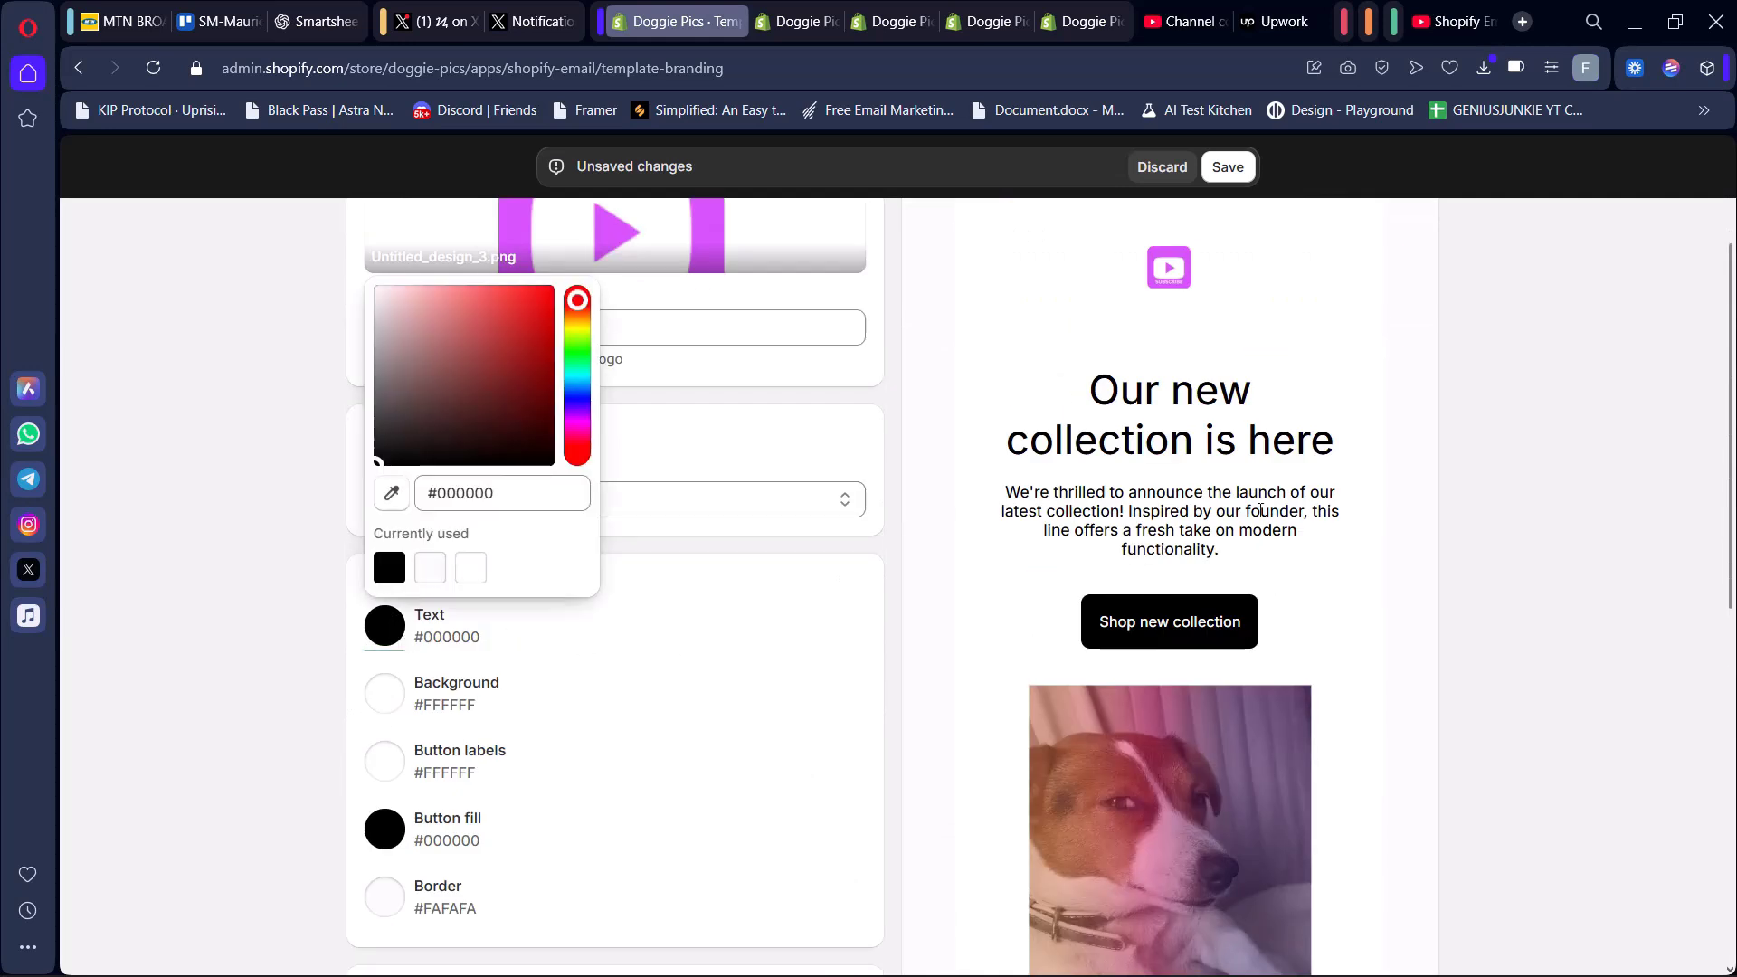
click(487, 696)
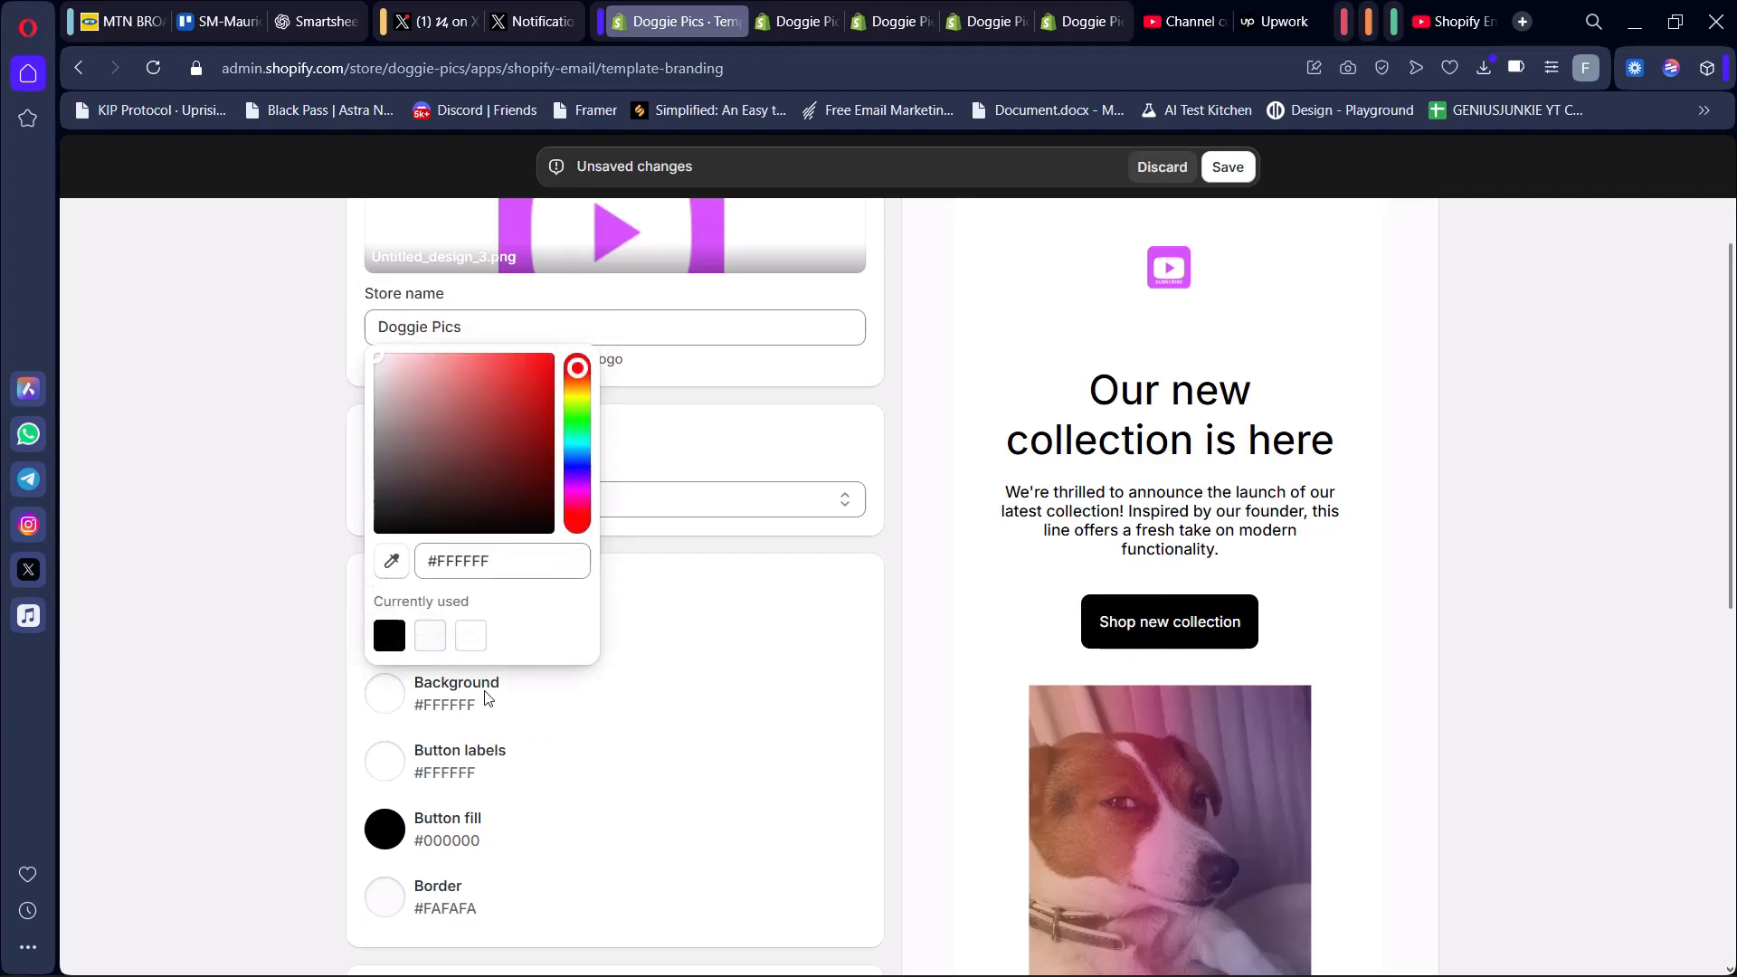
click(389, 699)
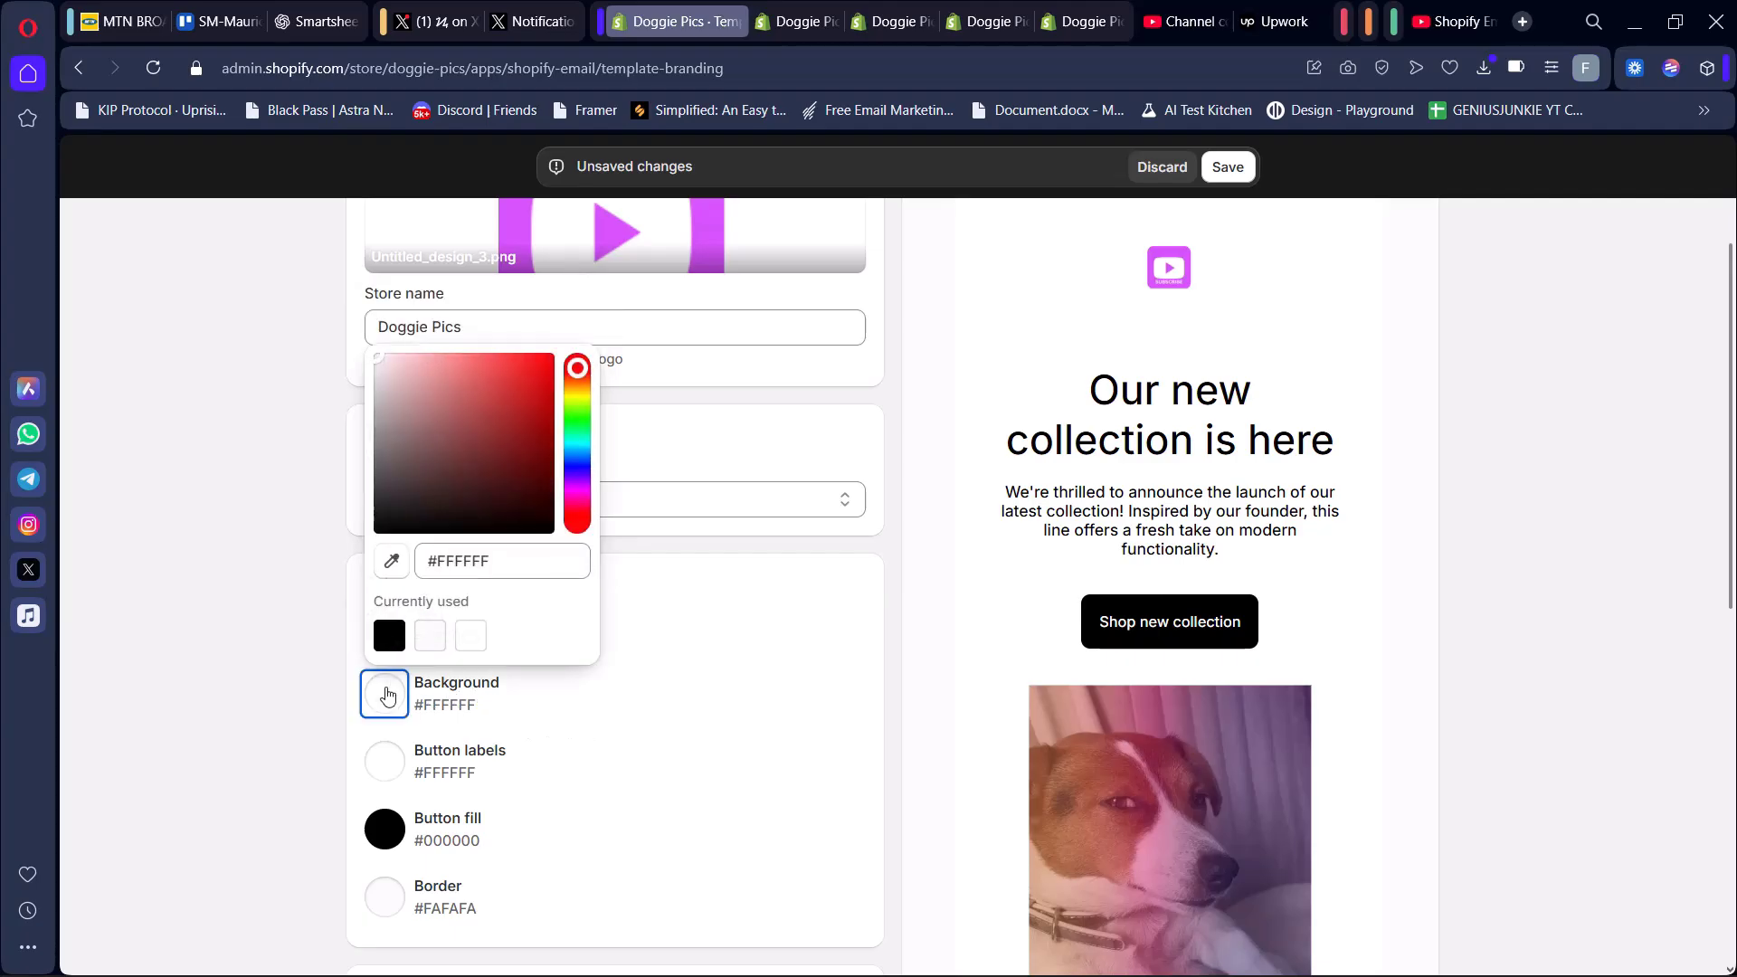
click(578, 516)
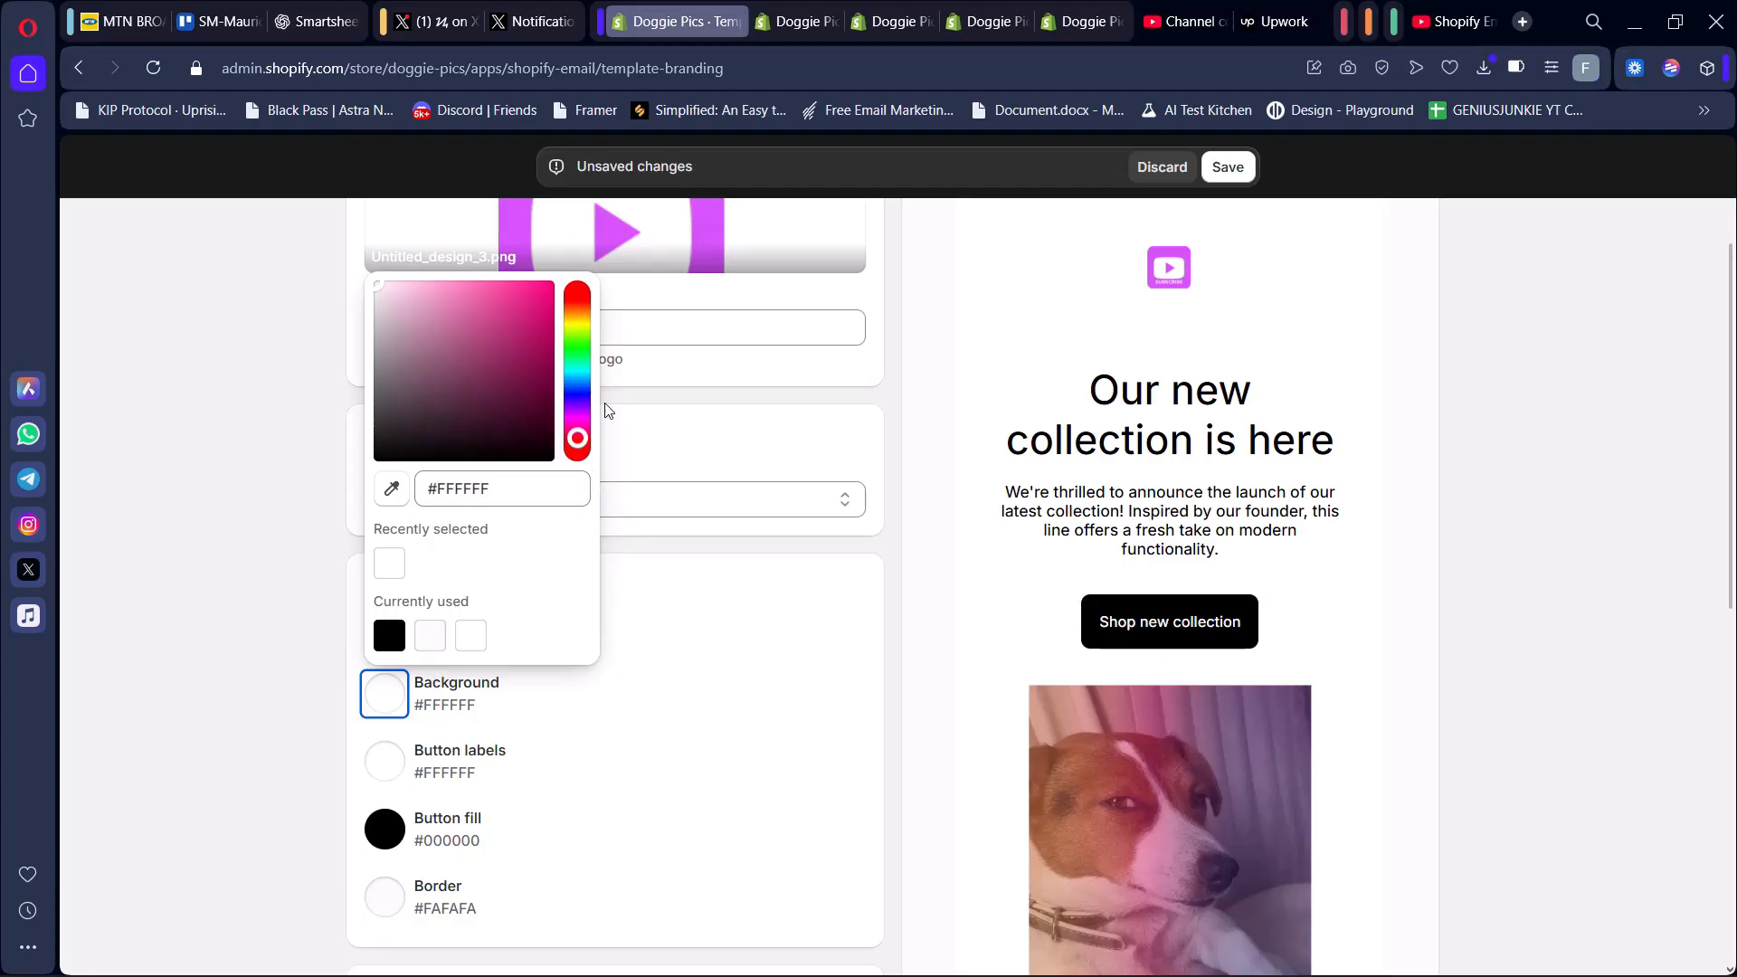
click(544, 289)
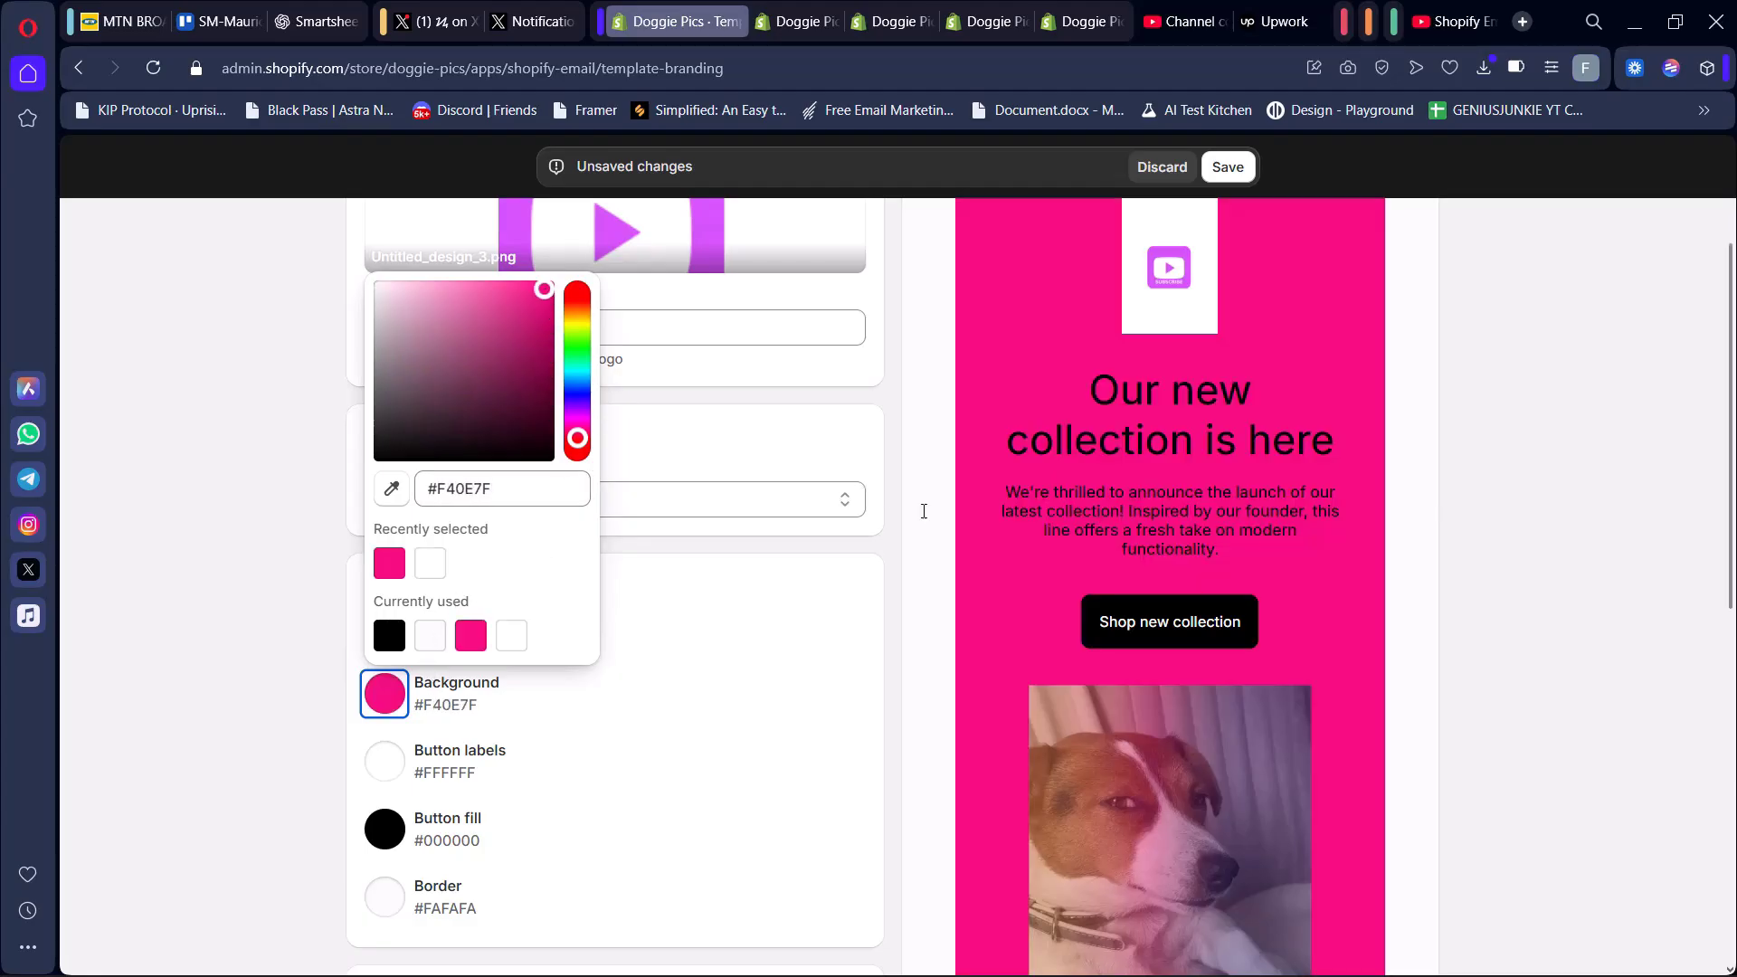
Step: Set the template's border color to the same pink as the background, #F40E7F
click(441, 903)
click(471, 839)
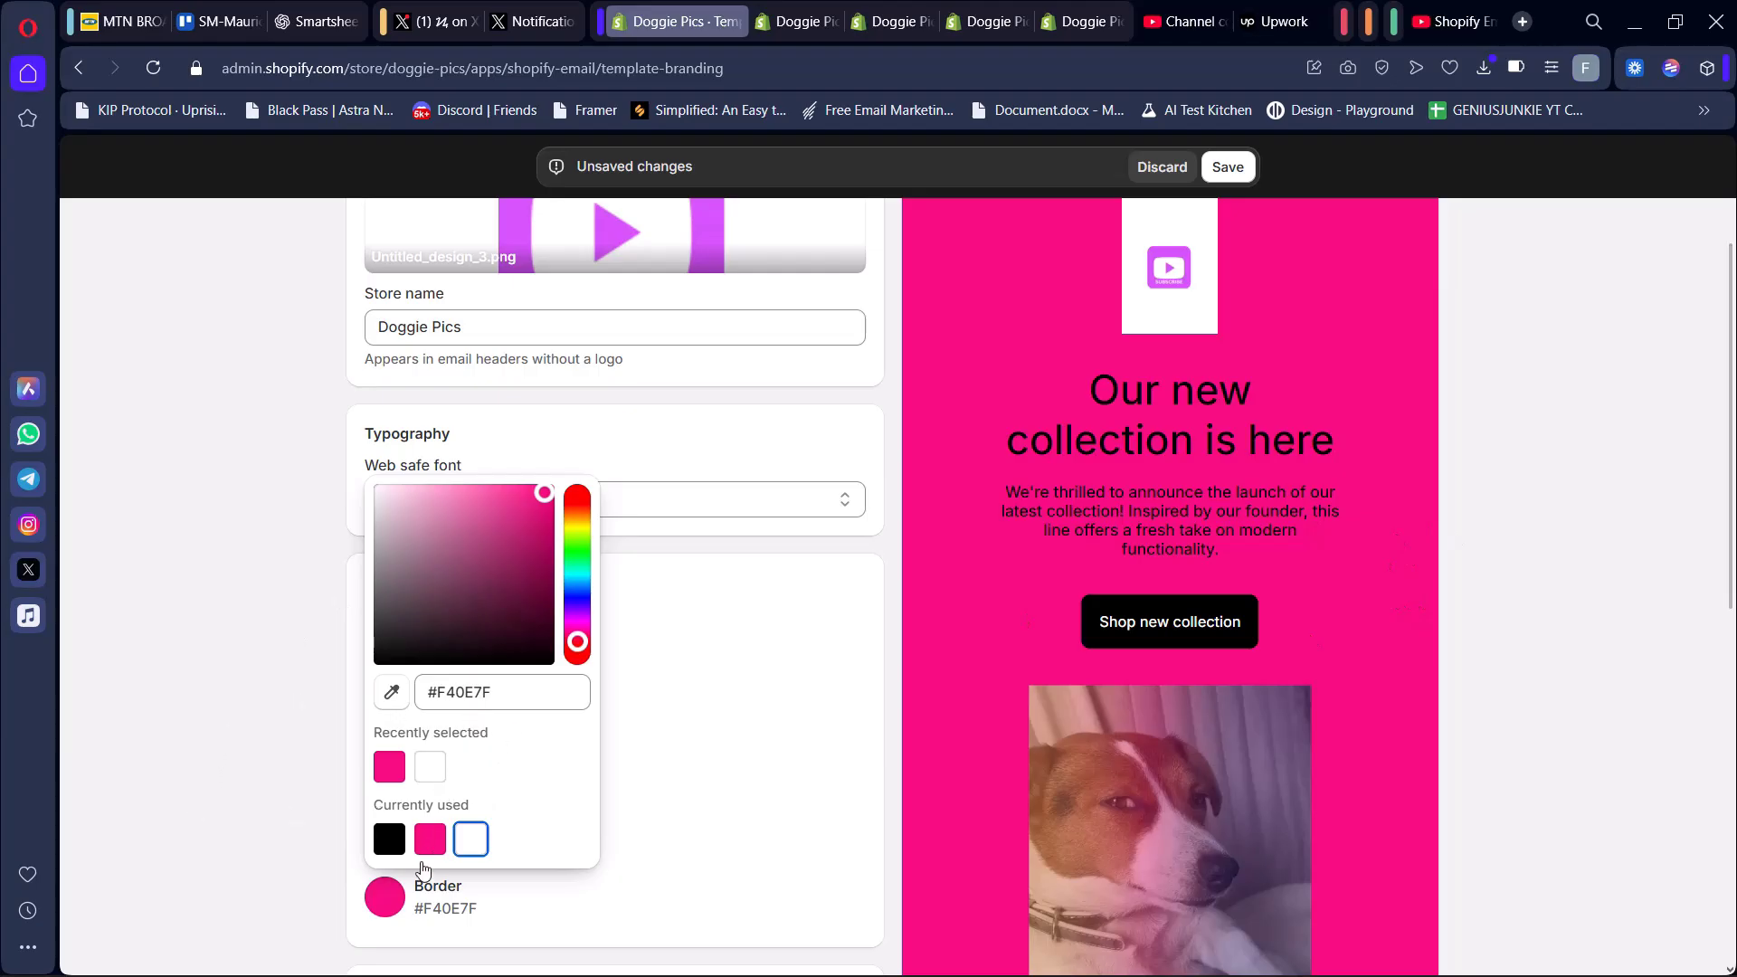
click(233, 799)
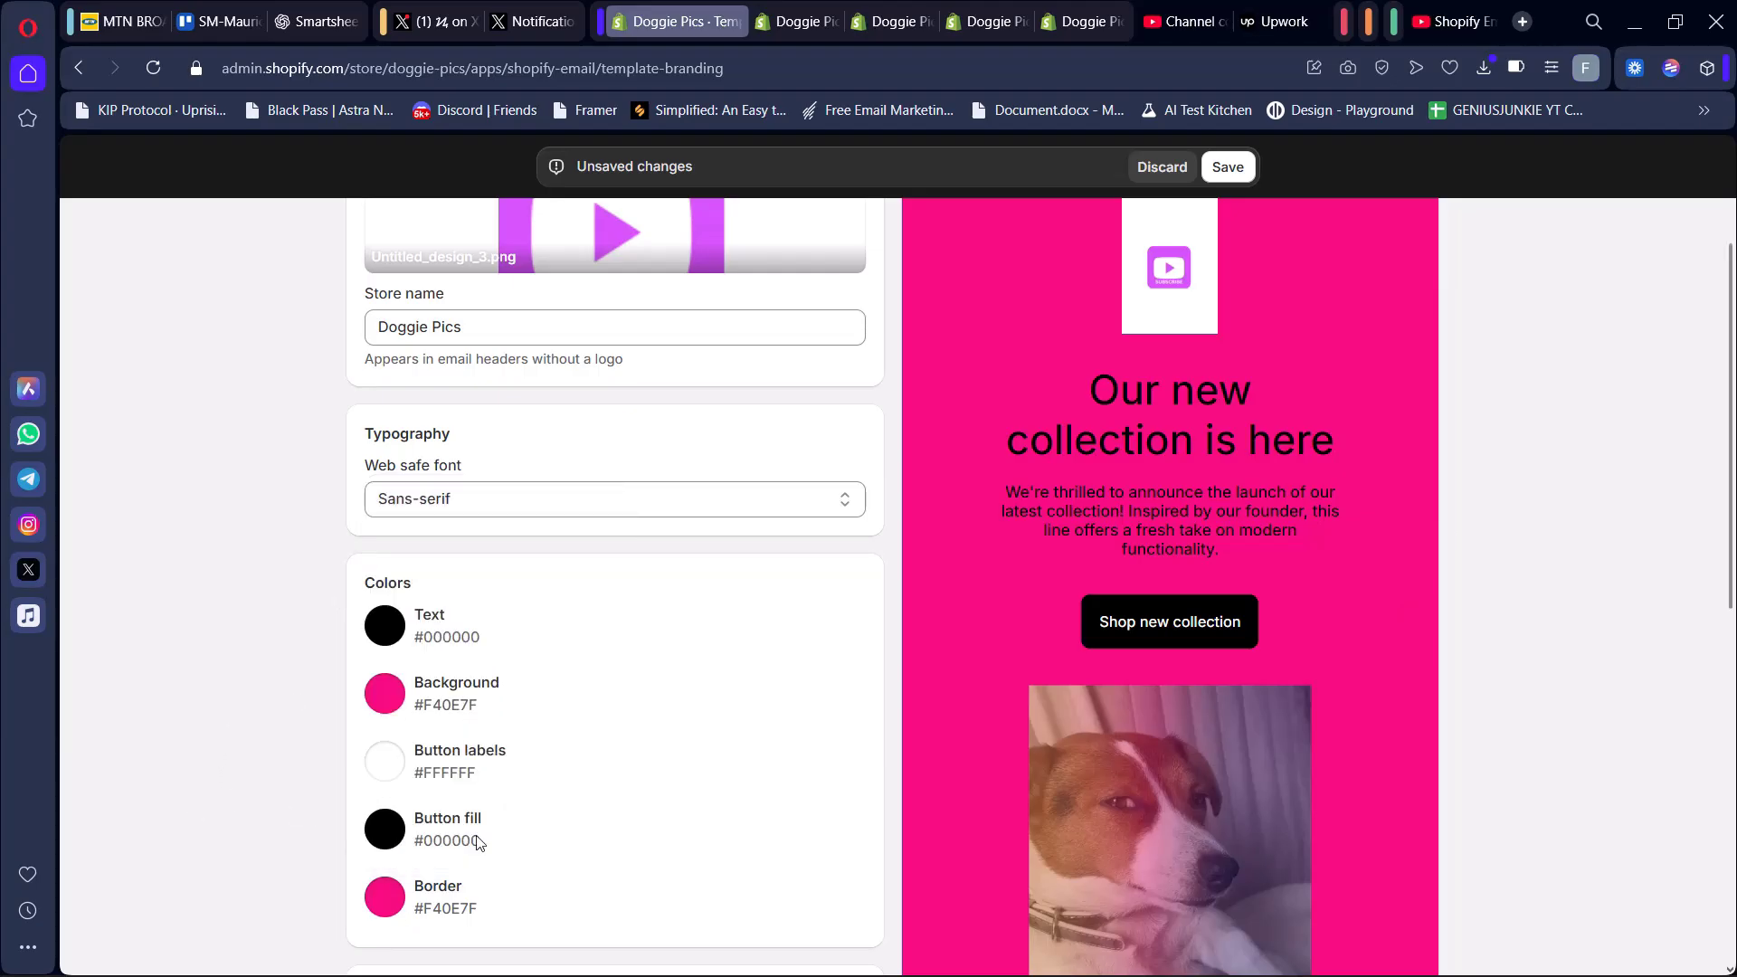
Step: Try white, pink, blue, green and yellow for the button fill, and settle on red #F40E0E
click(390, 844)
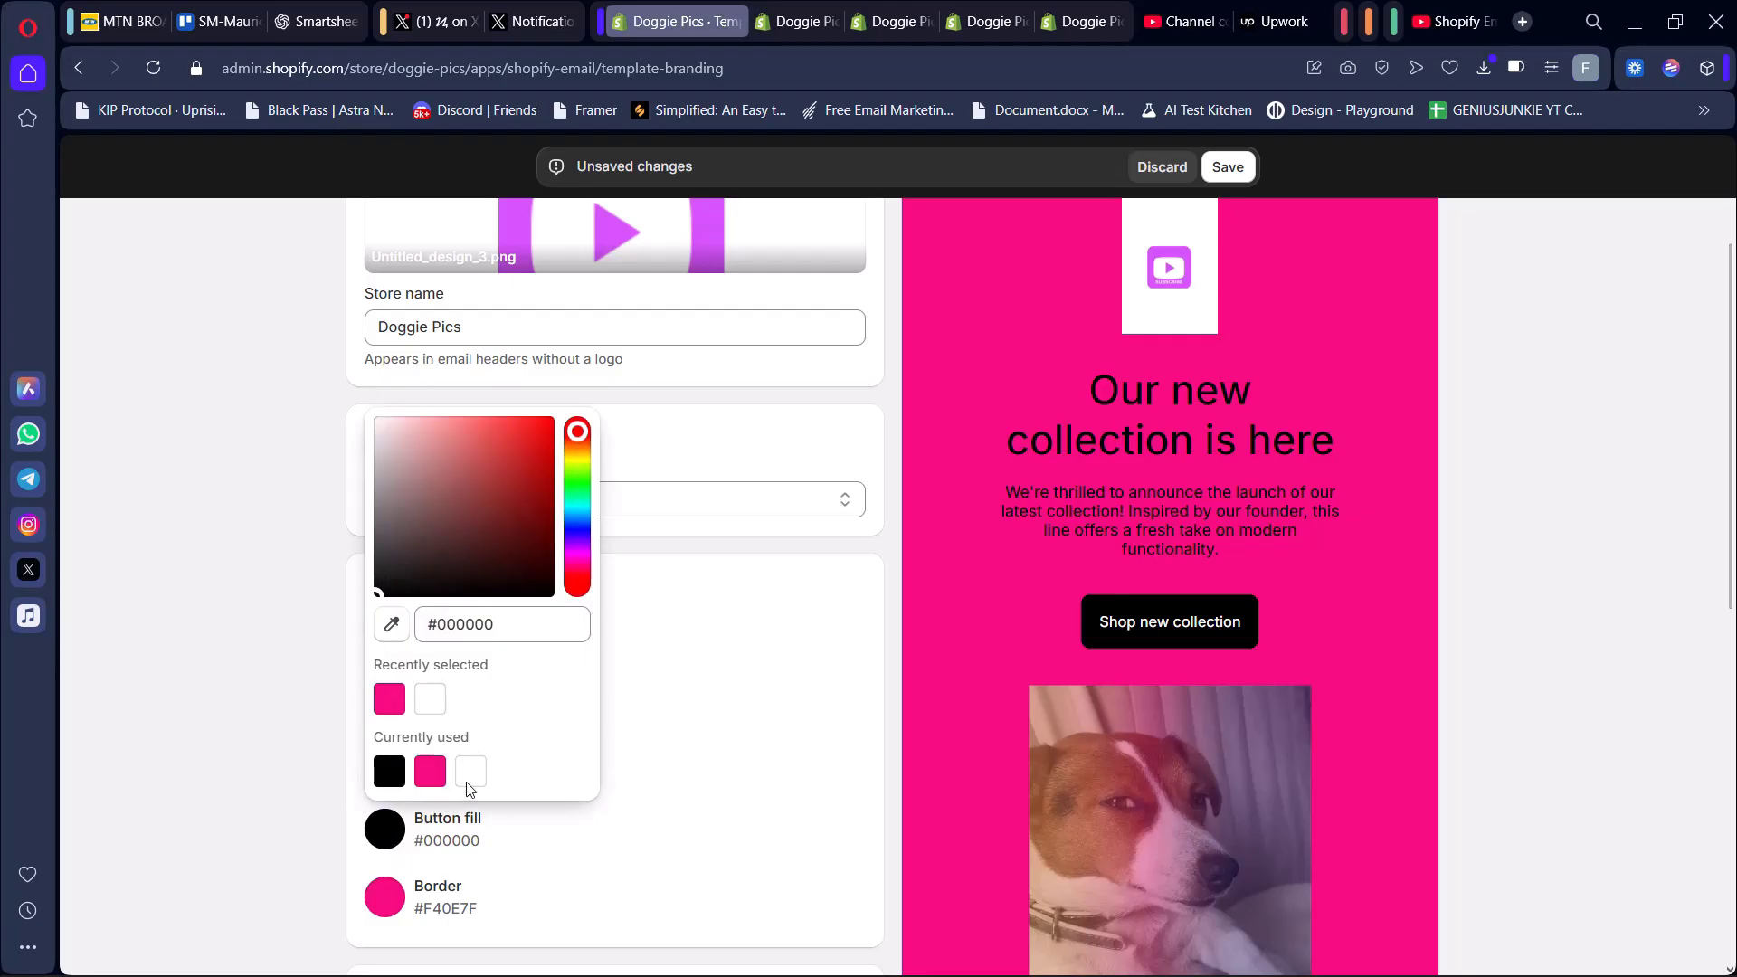
click(471, 774)
click(432, 775)
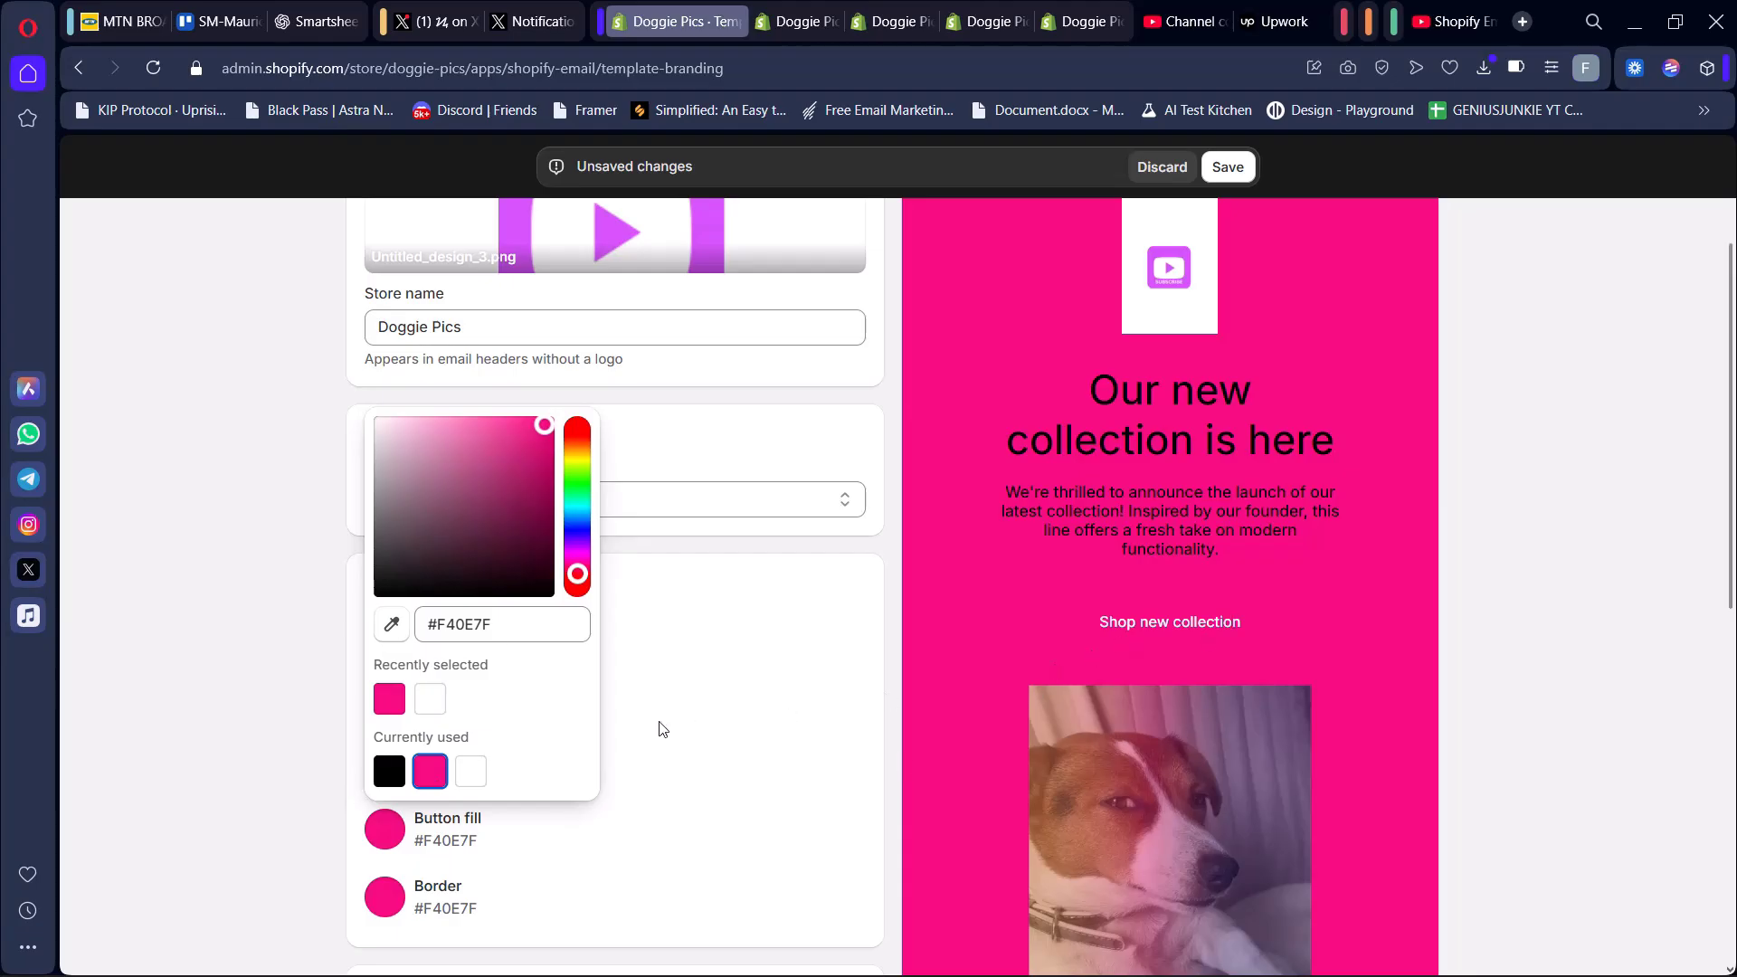
click(576, 543)
click(580, 498)
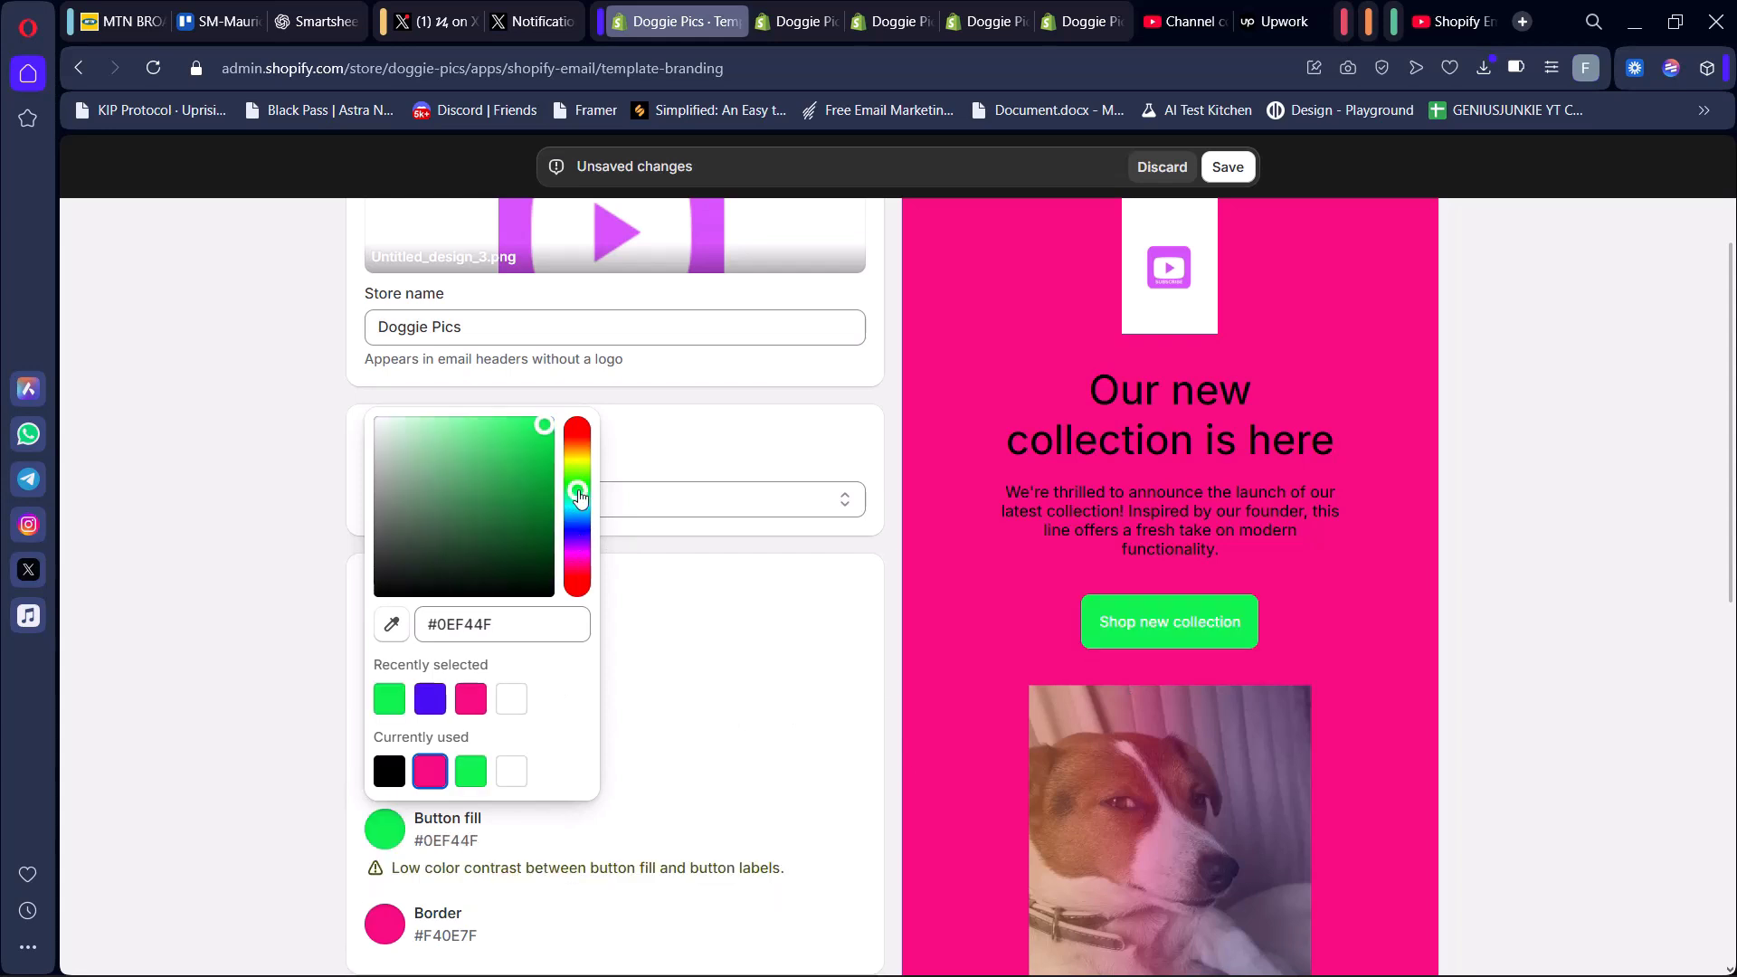
click(579, 456)
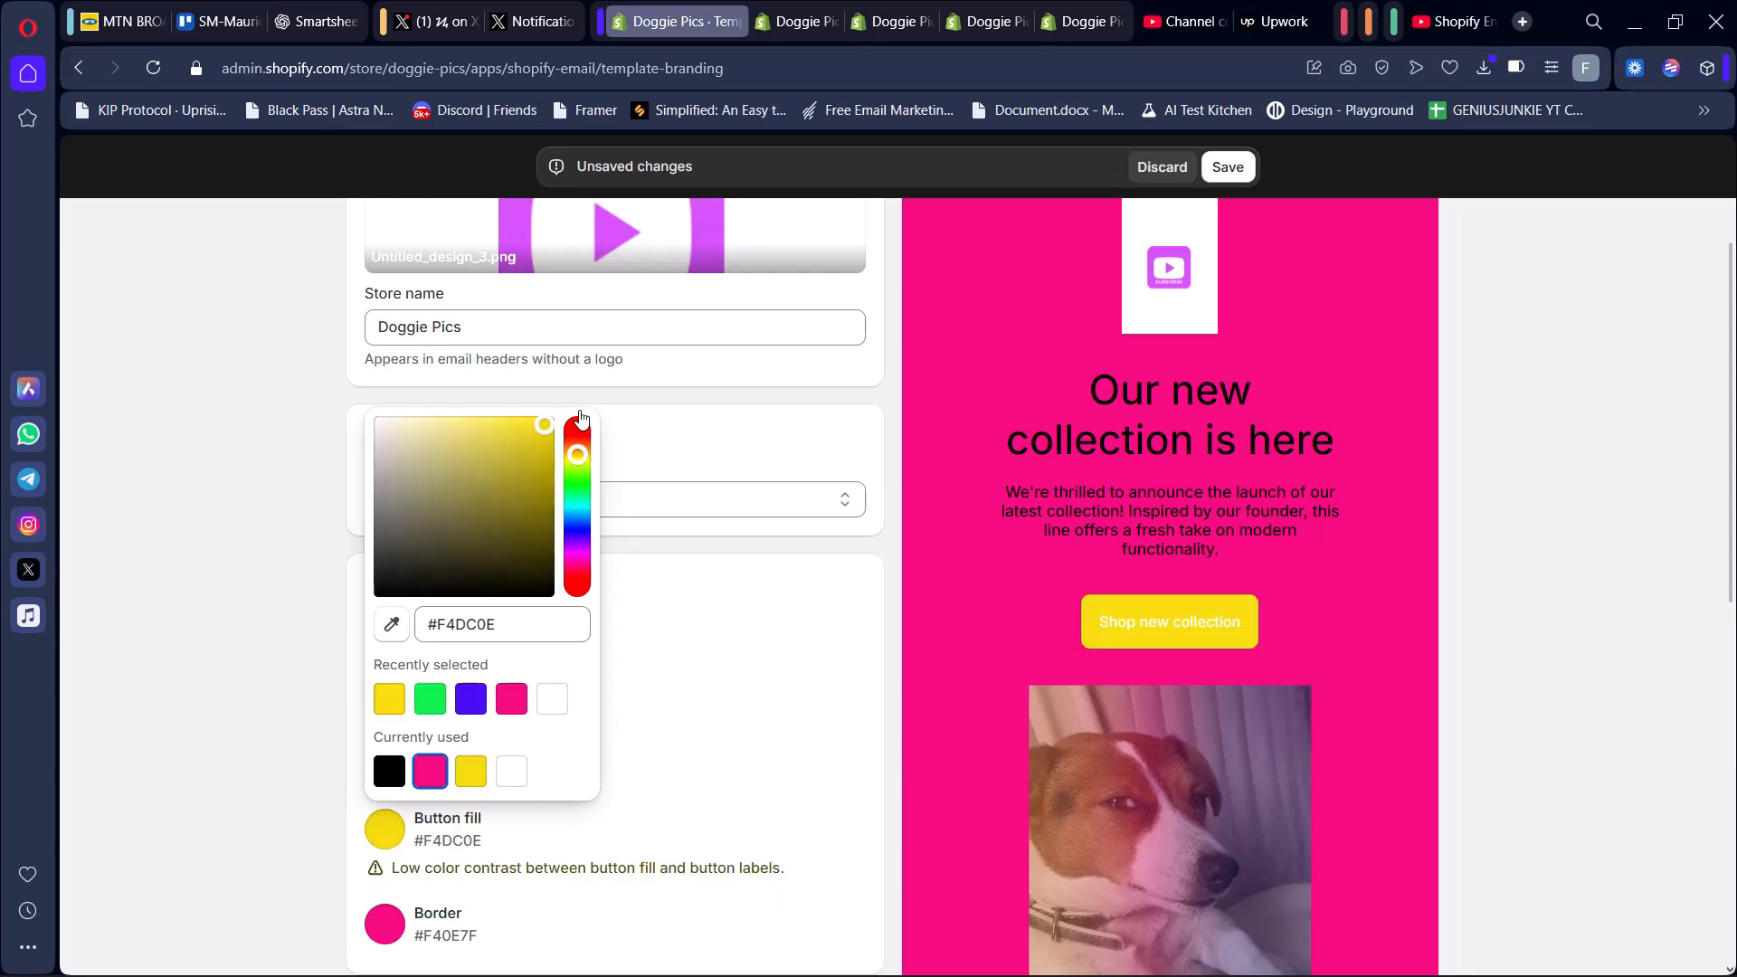
click(576, 433)
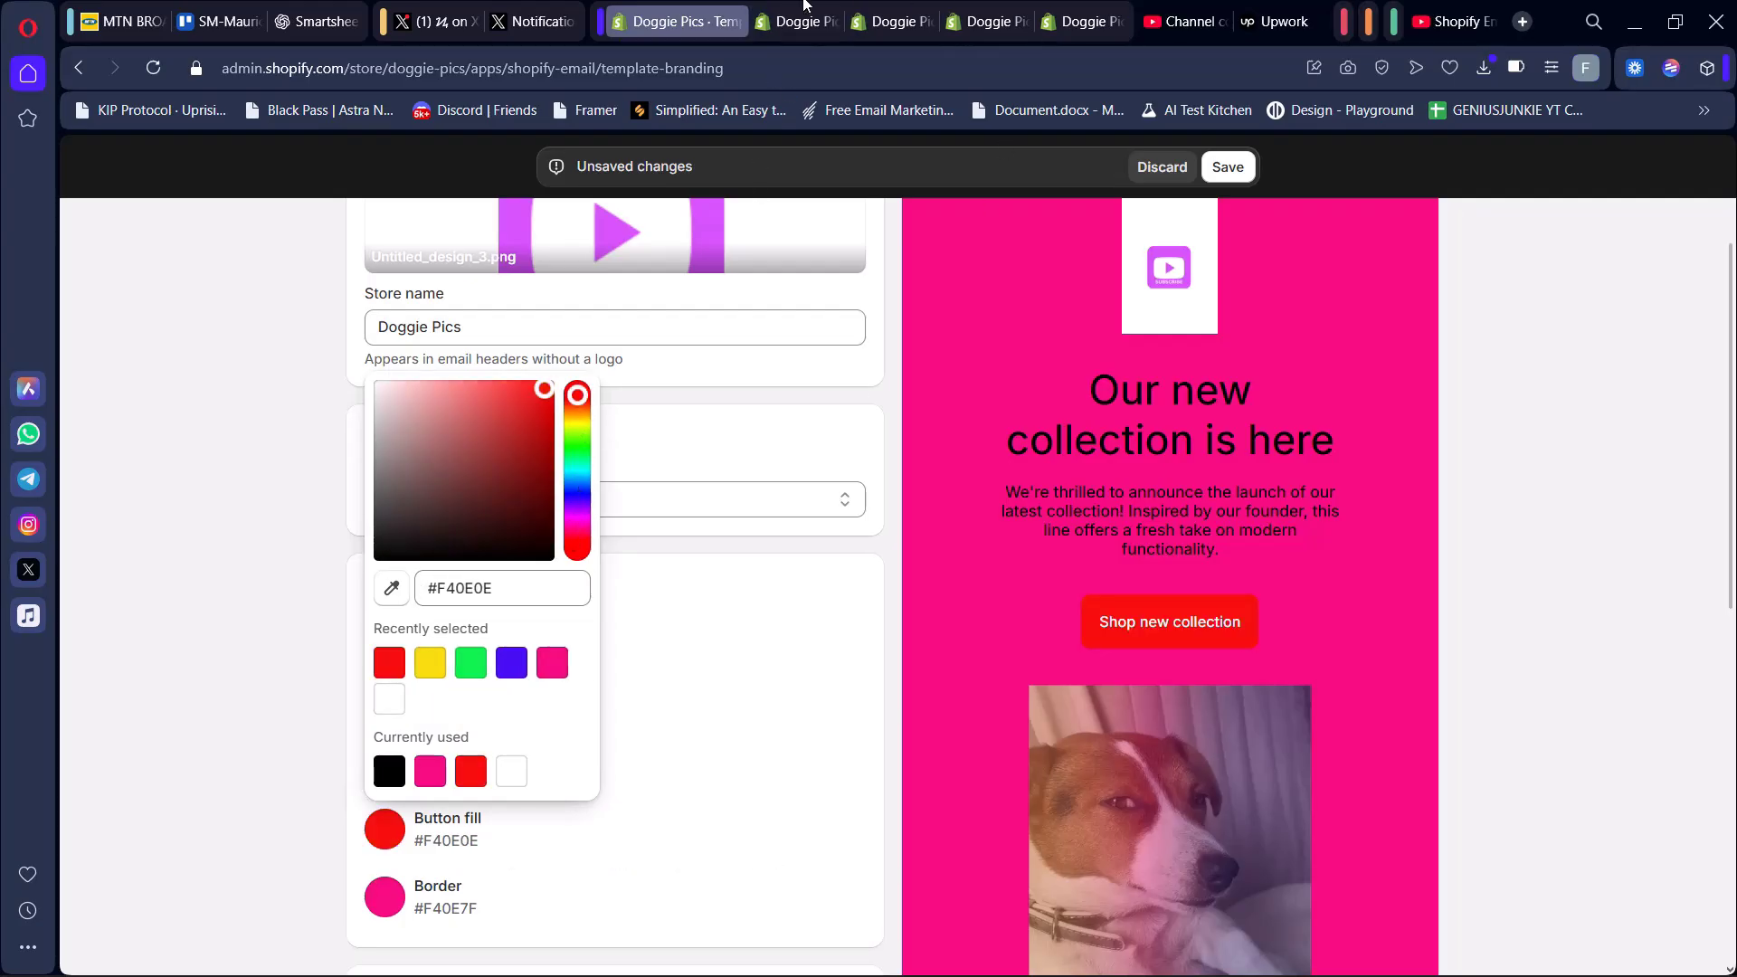
Step: Switch to the other browser tab with the green template branding and examine its header, typography, colors and campaign preview
click(789, 24)
scroll(1288, 479, up, 7)
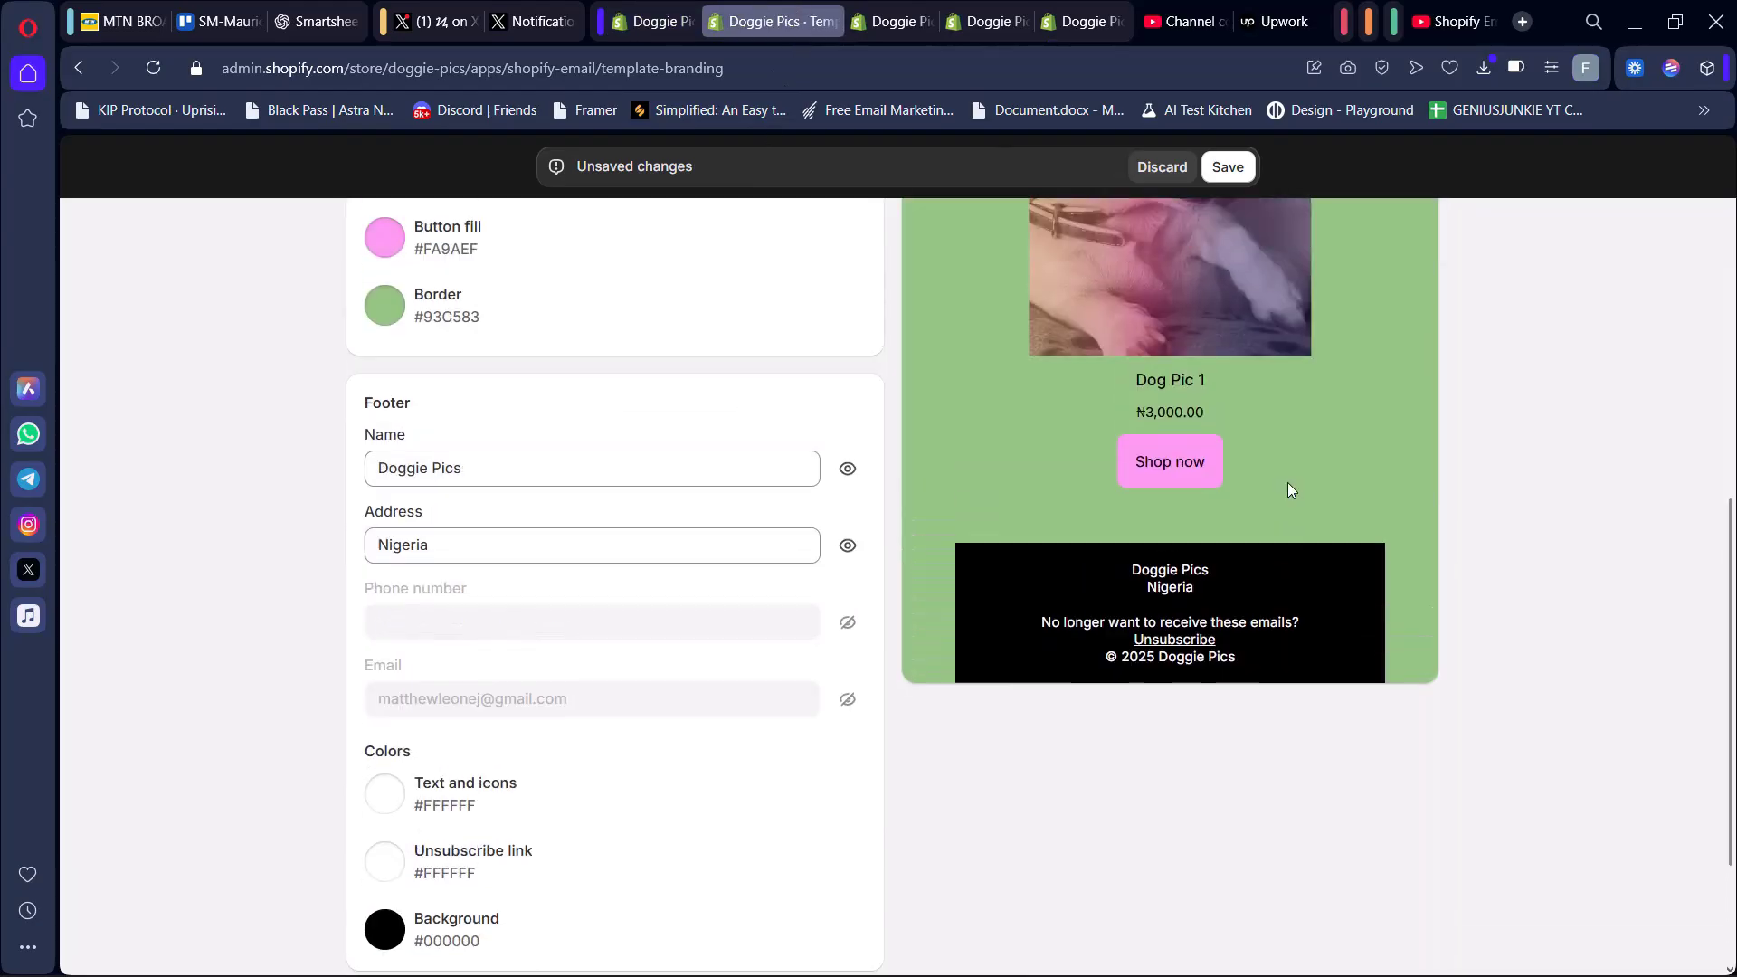
scroll(1186, 454, up, 3)
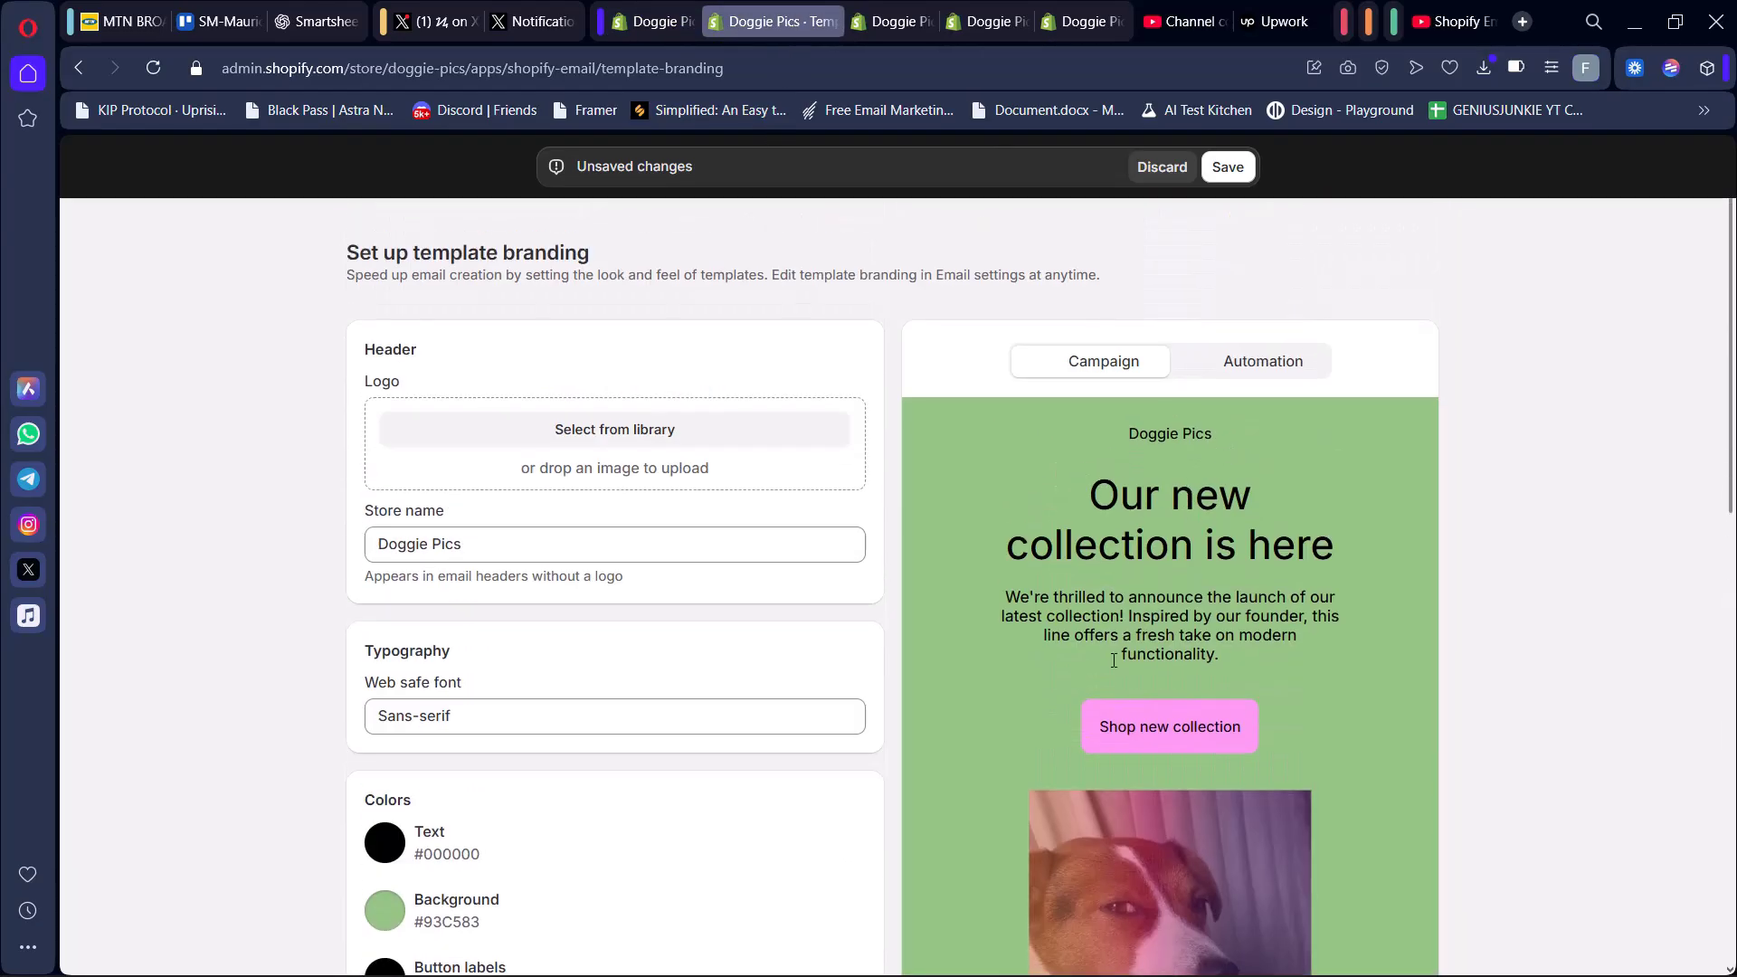
scroll(760, 488, down, 4)
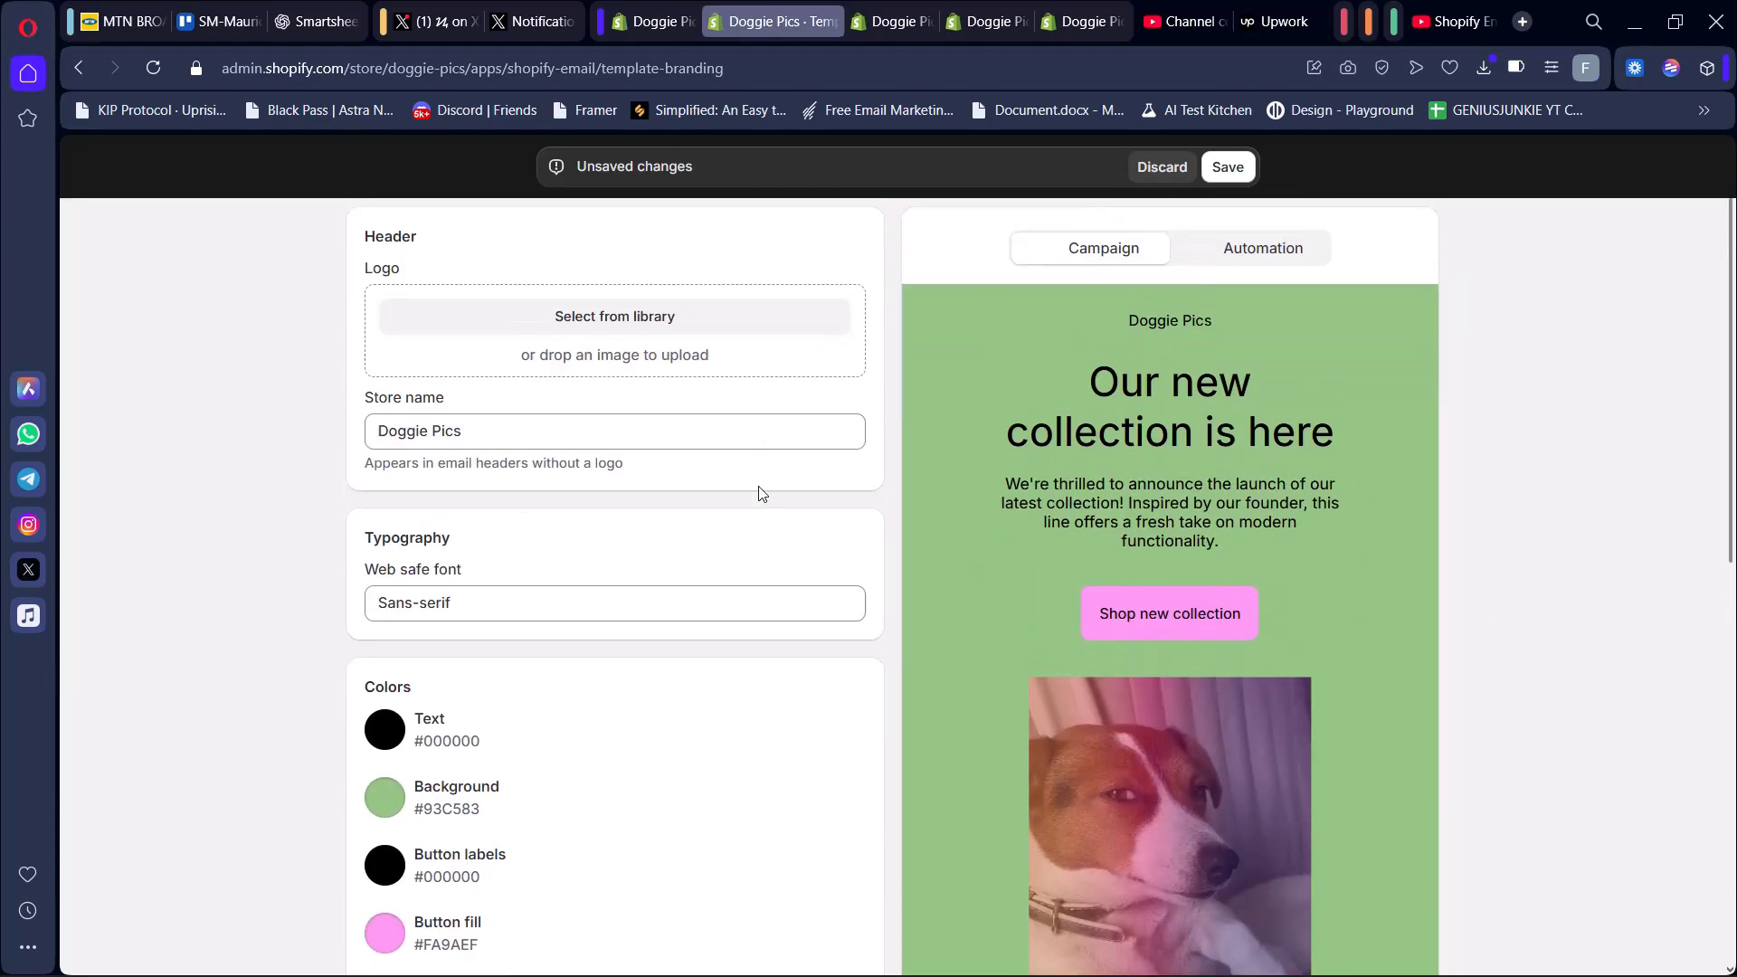
scroll(767, 502, up, 4)
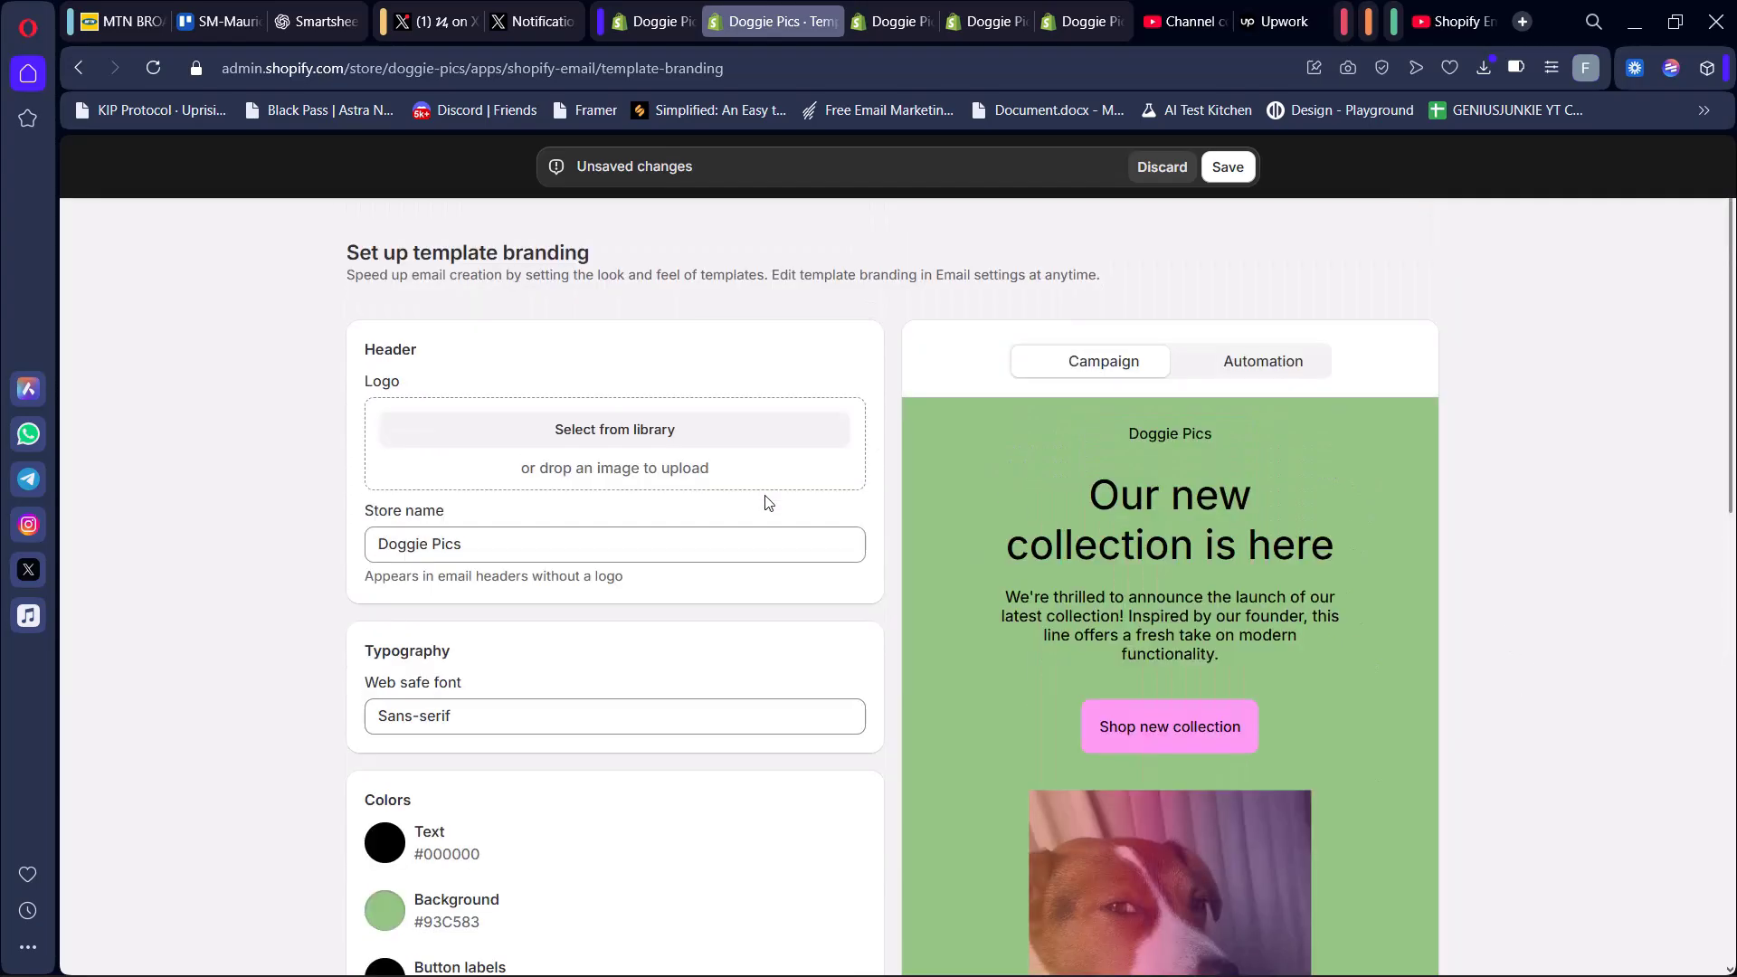
scroll(768, 503, down, 3)
scroll(667, 501, up, 3)
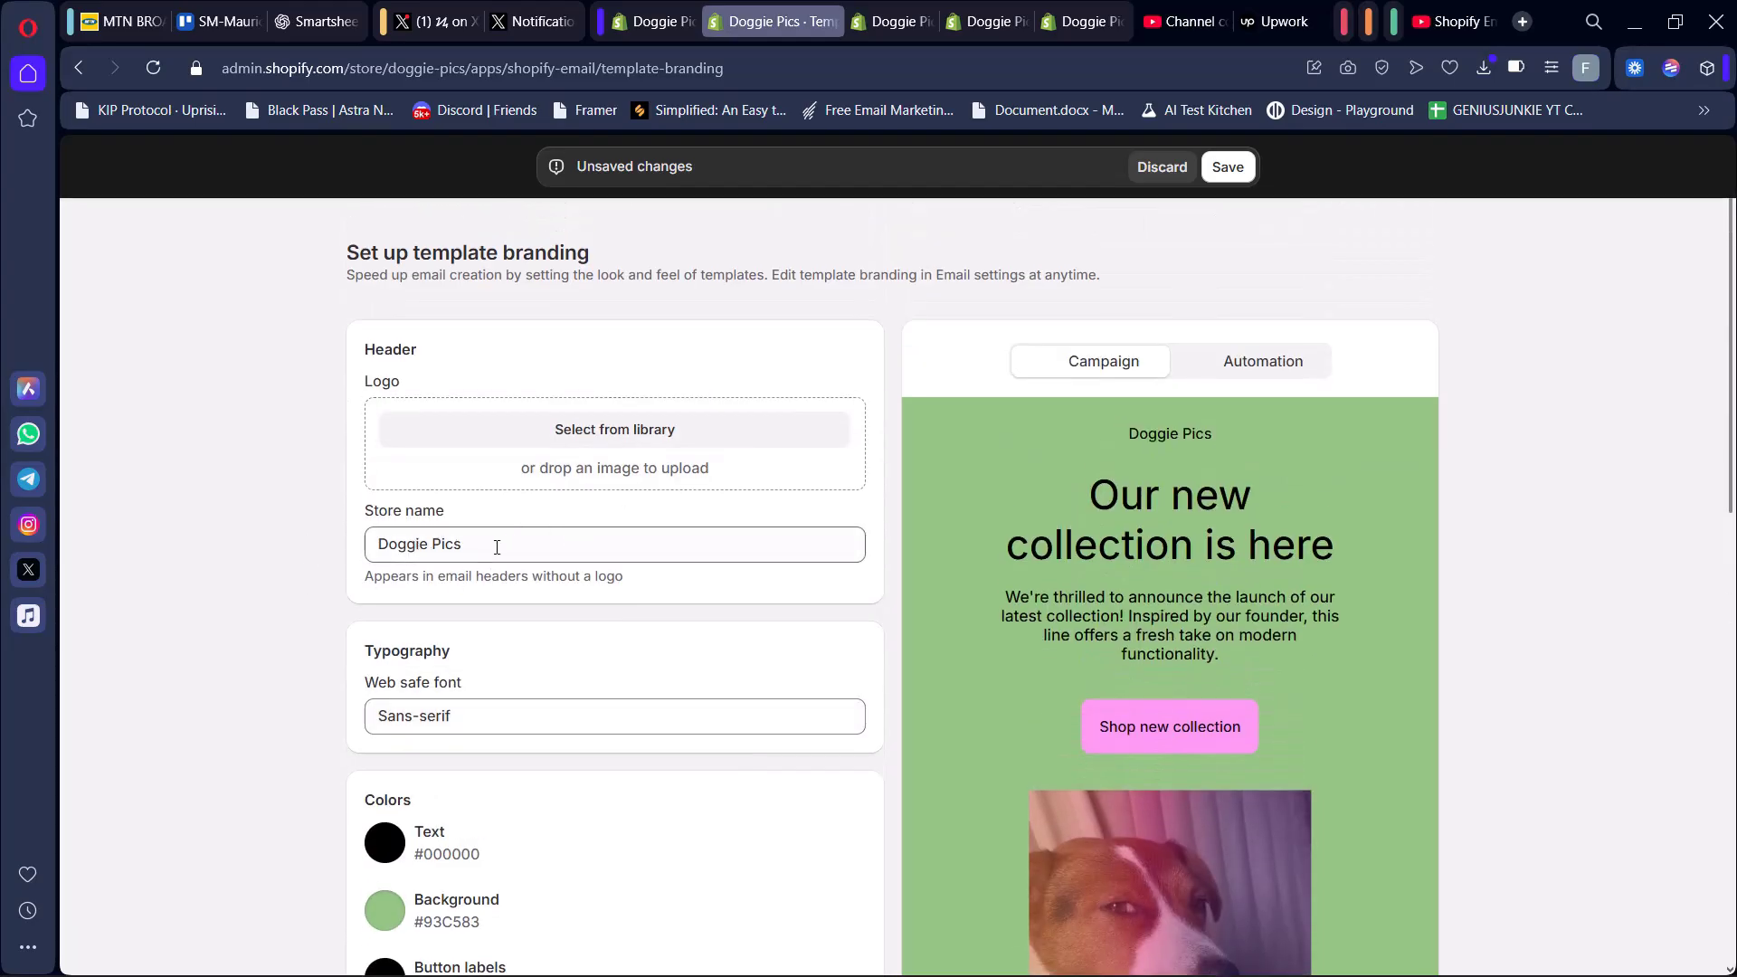
scroll(496, 547, down, 5)
scroll(493, 534, up, 1)
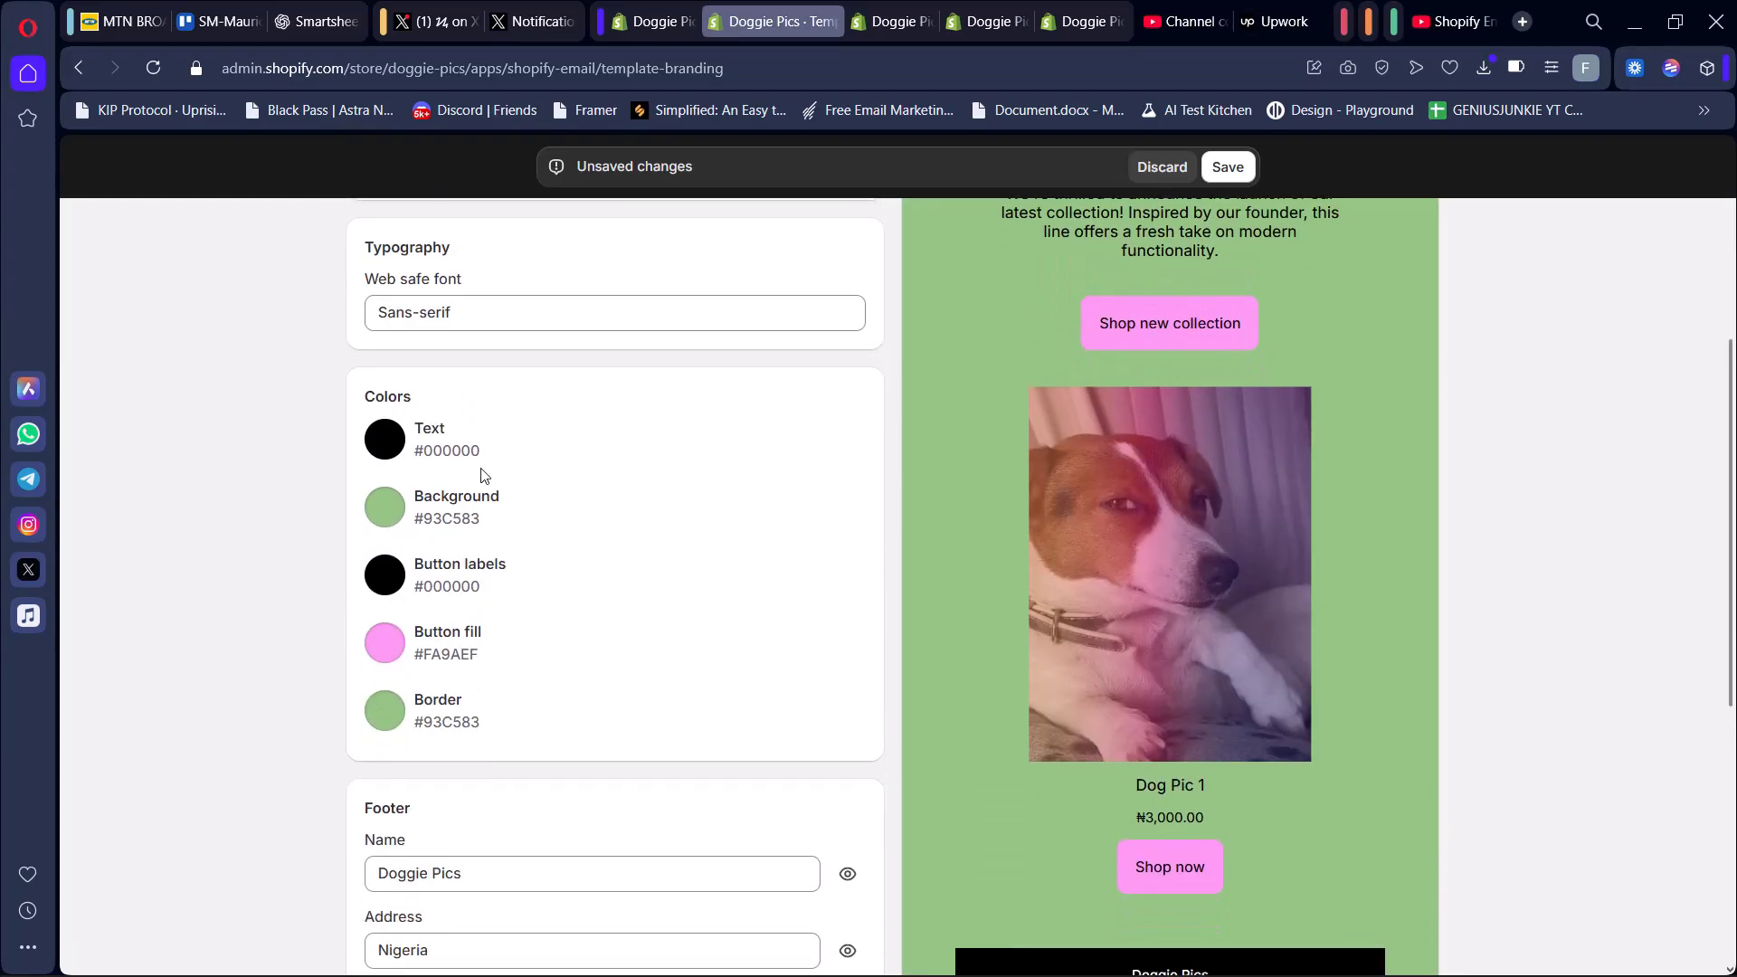
scroll(482, 475, down, 1)
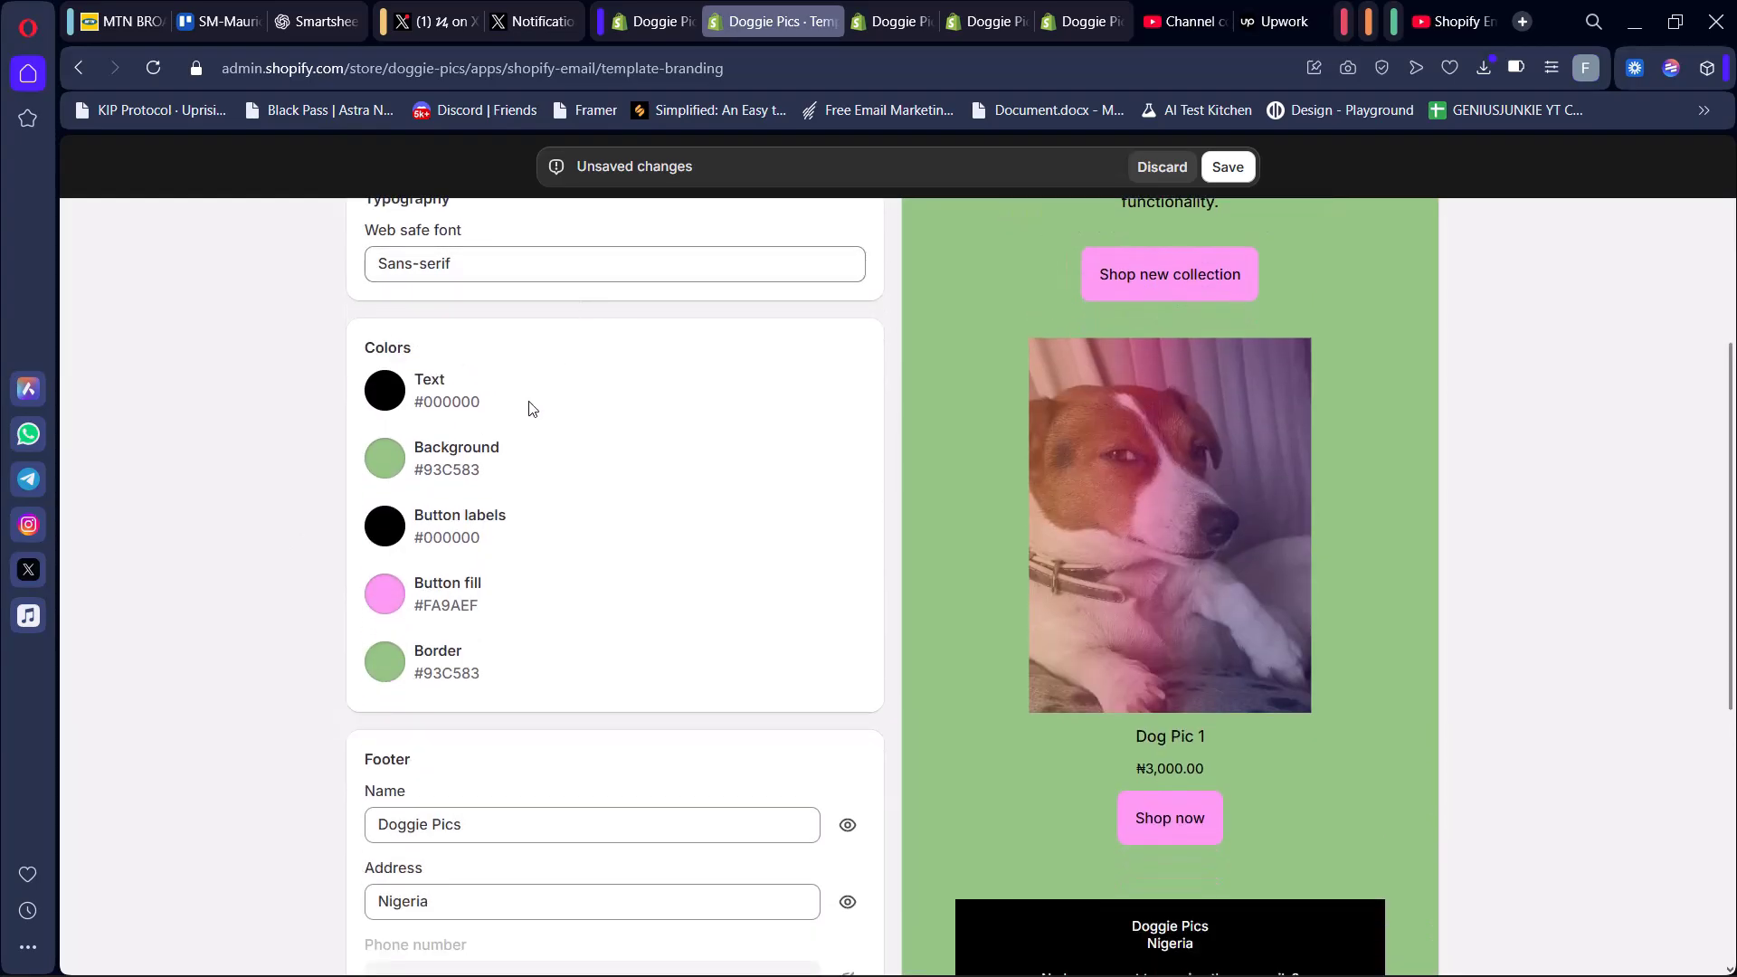
Step: Try green, pink and white as the footer background color, settle on the green #93C583, and check the campaign preview
scroll(574, 640, down, 3)
scroll(471, 944, down, 3)
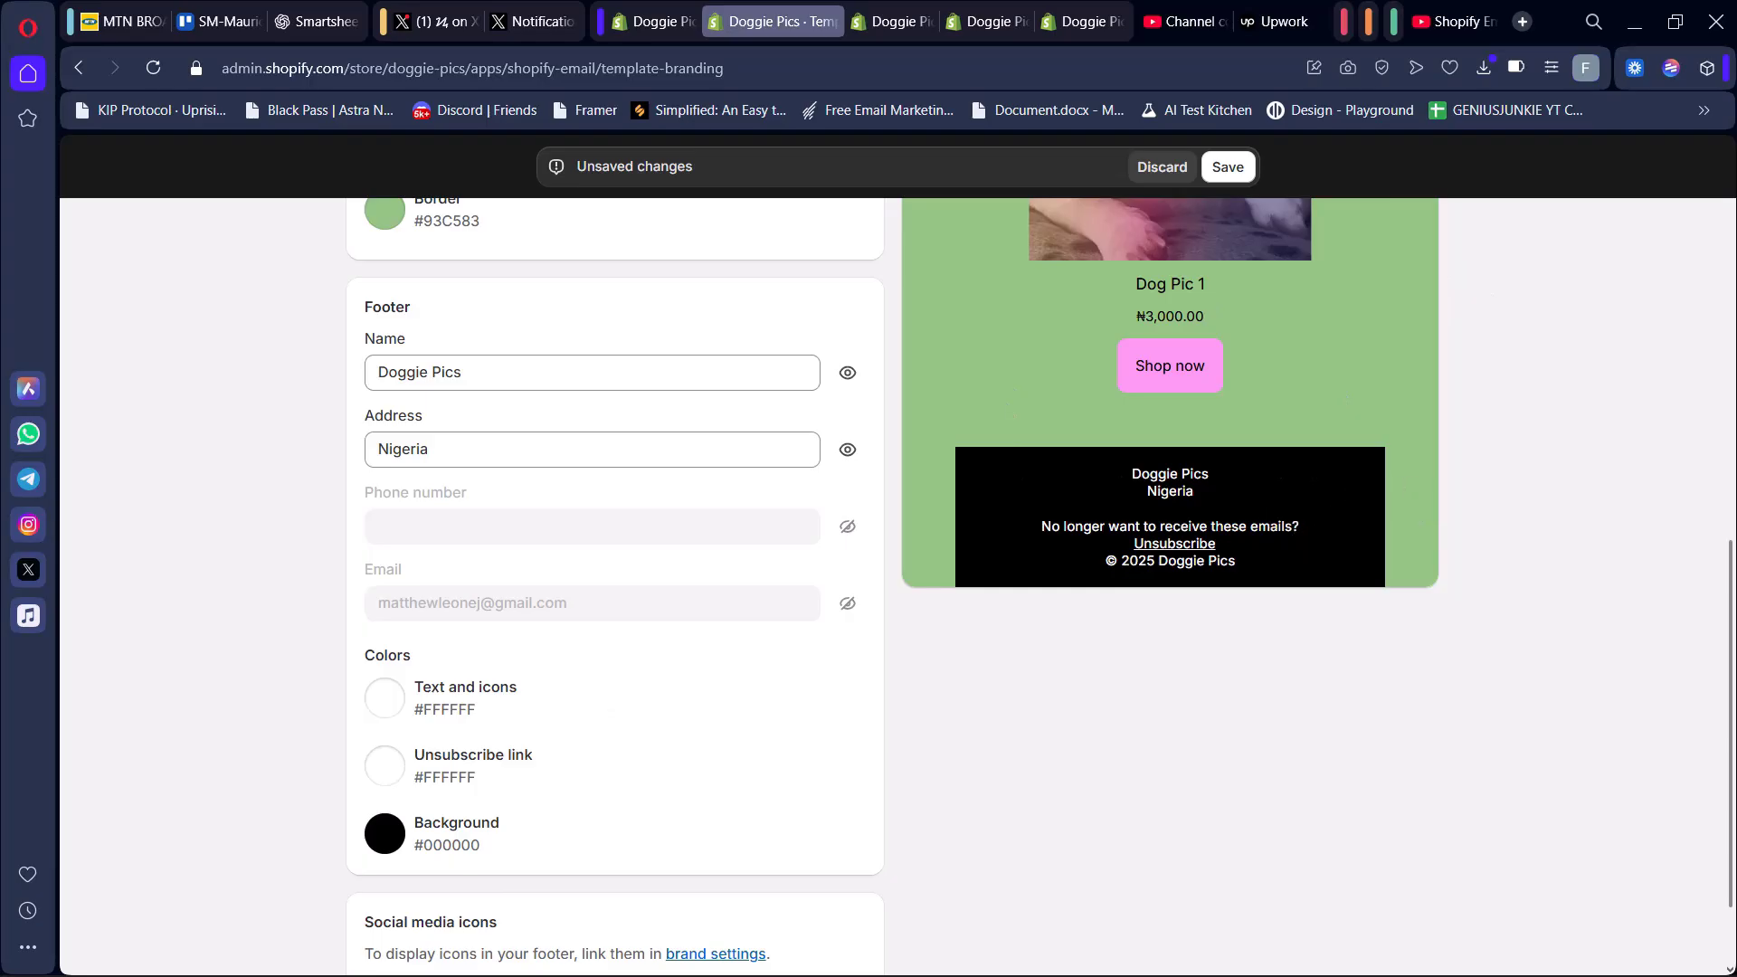
click(389, 834)
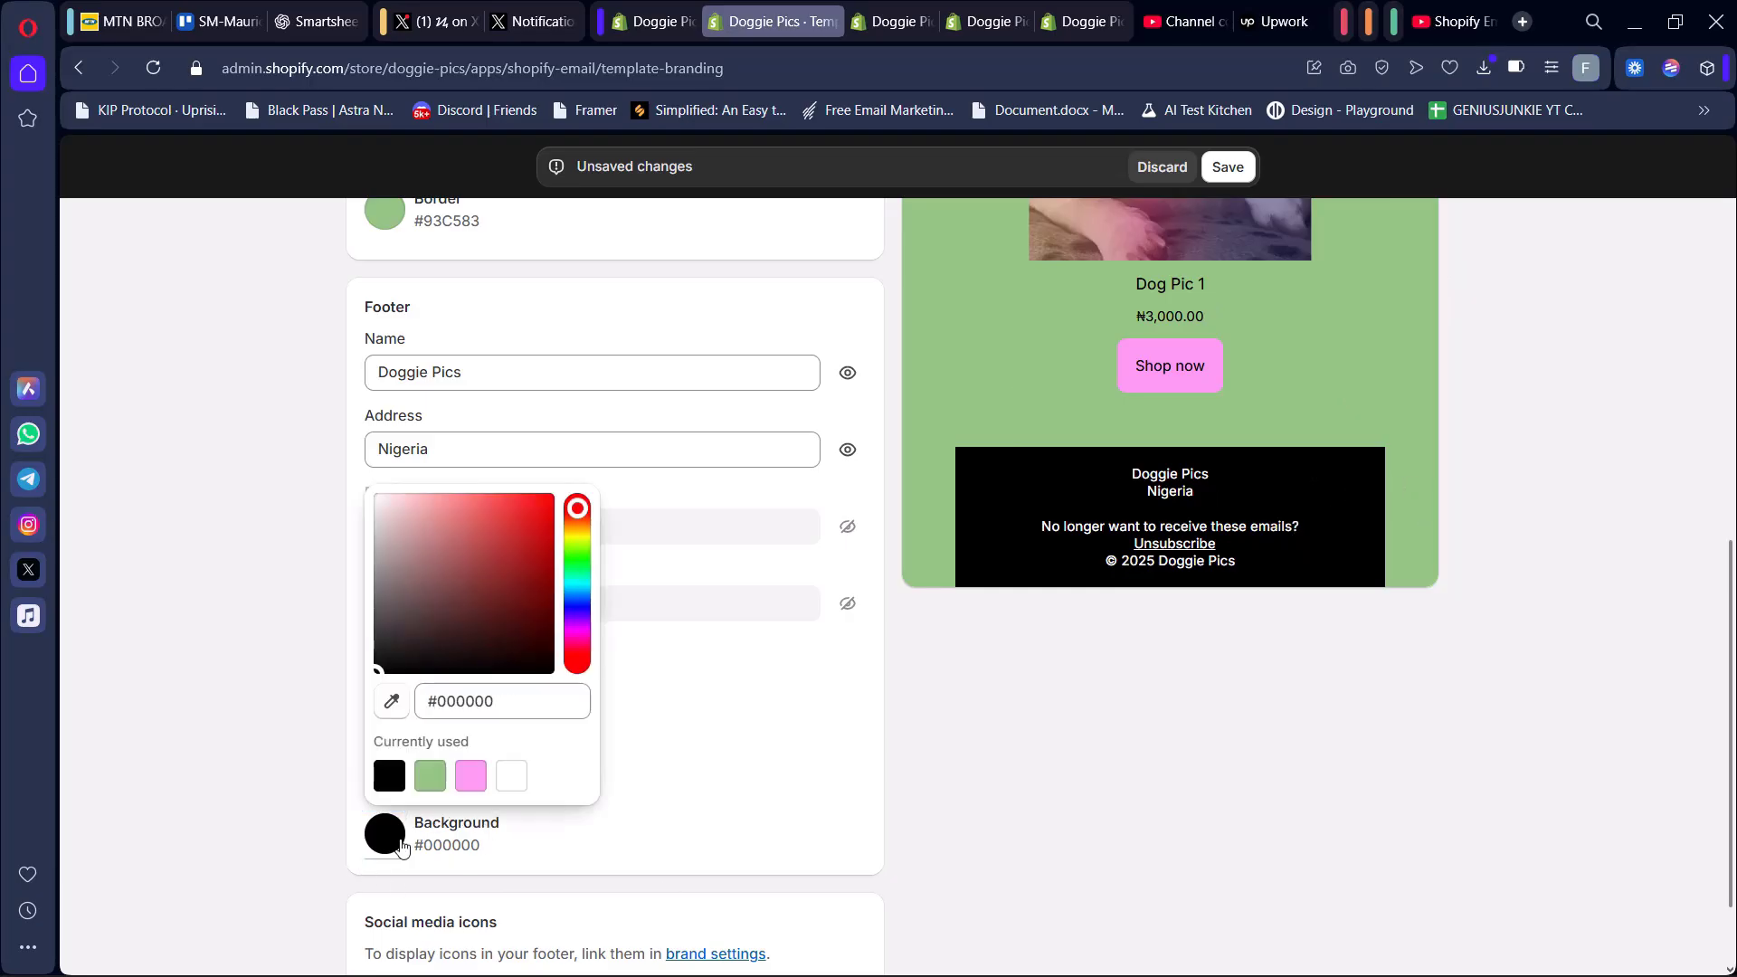
click(430, 775)
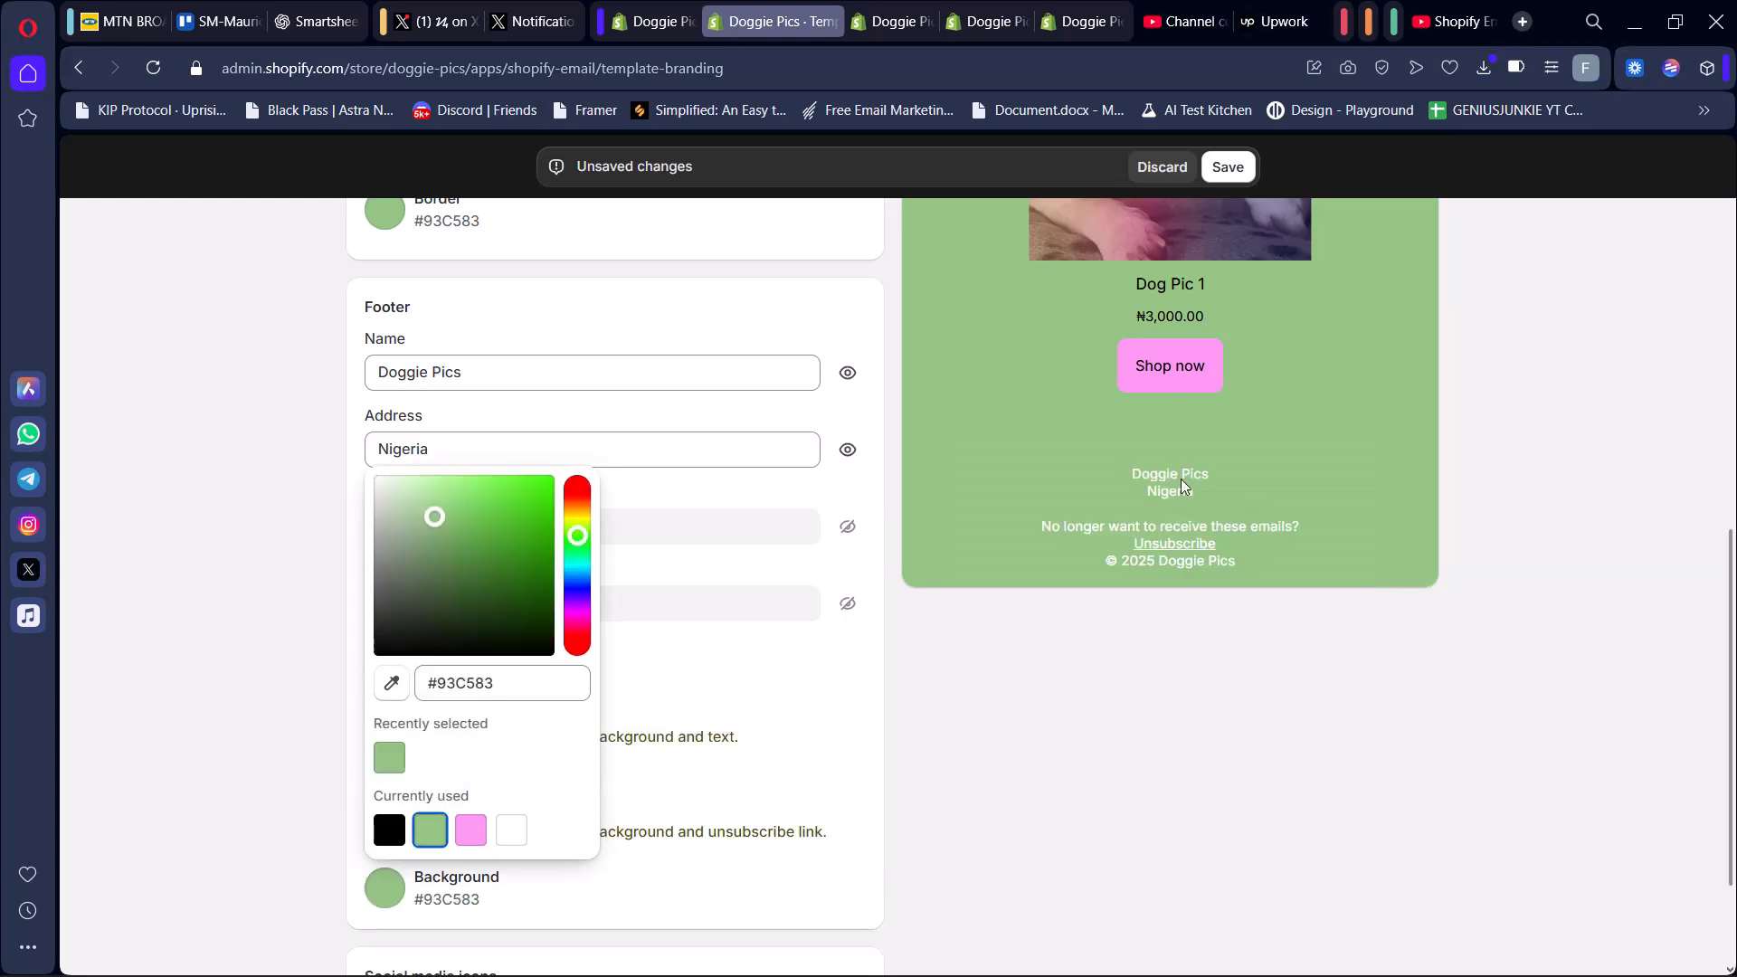
click(461, 838)
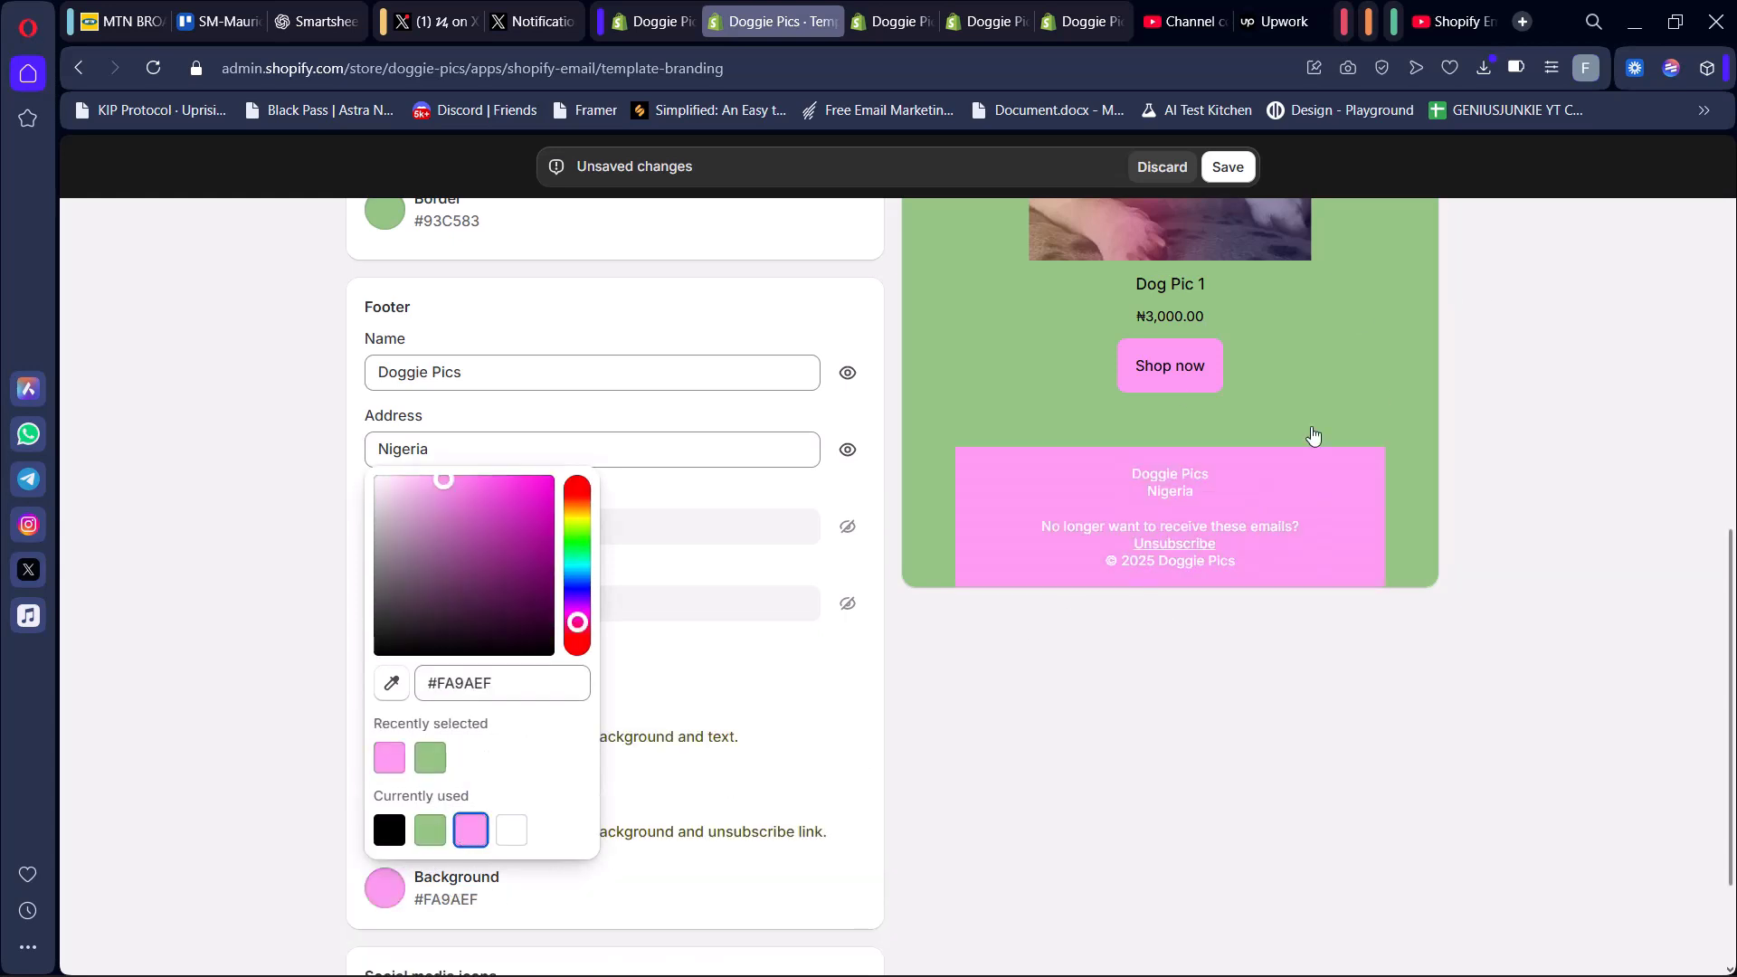
click(512, 831)
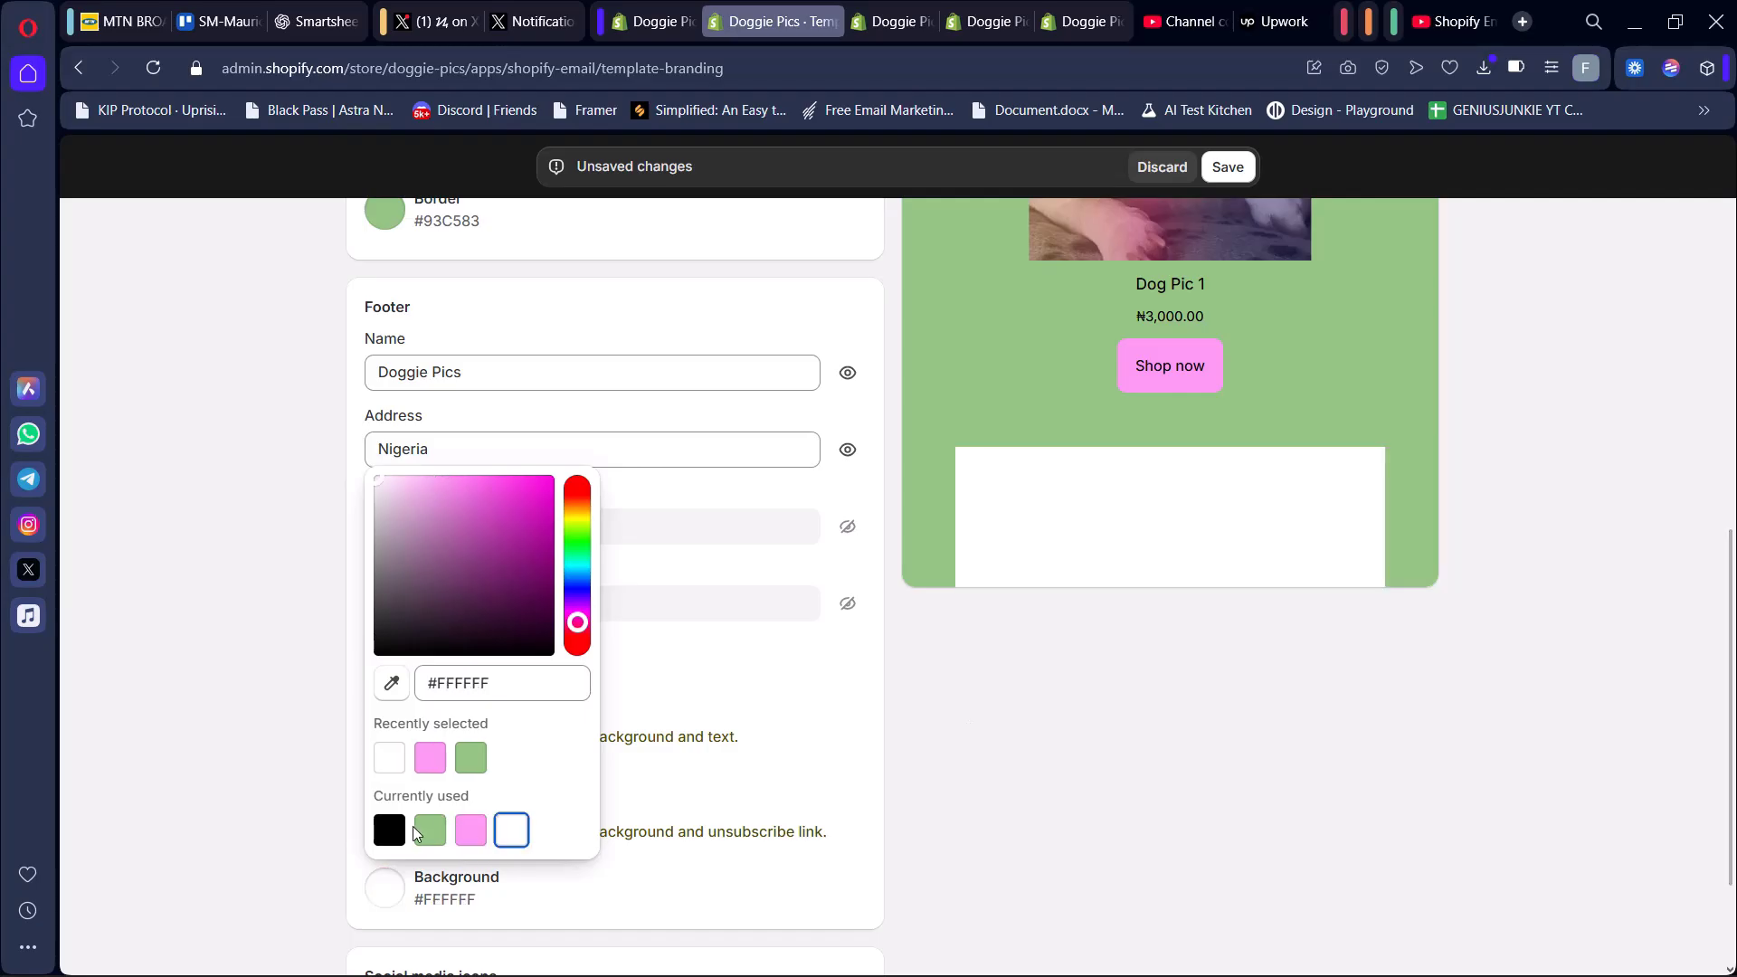
click(418, 829)
click(316, 826)
scroll(1175, 666, up, 9)
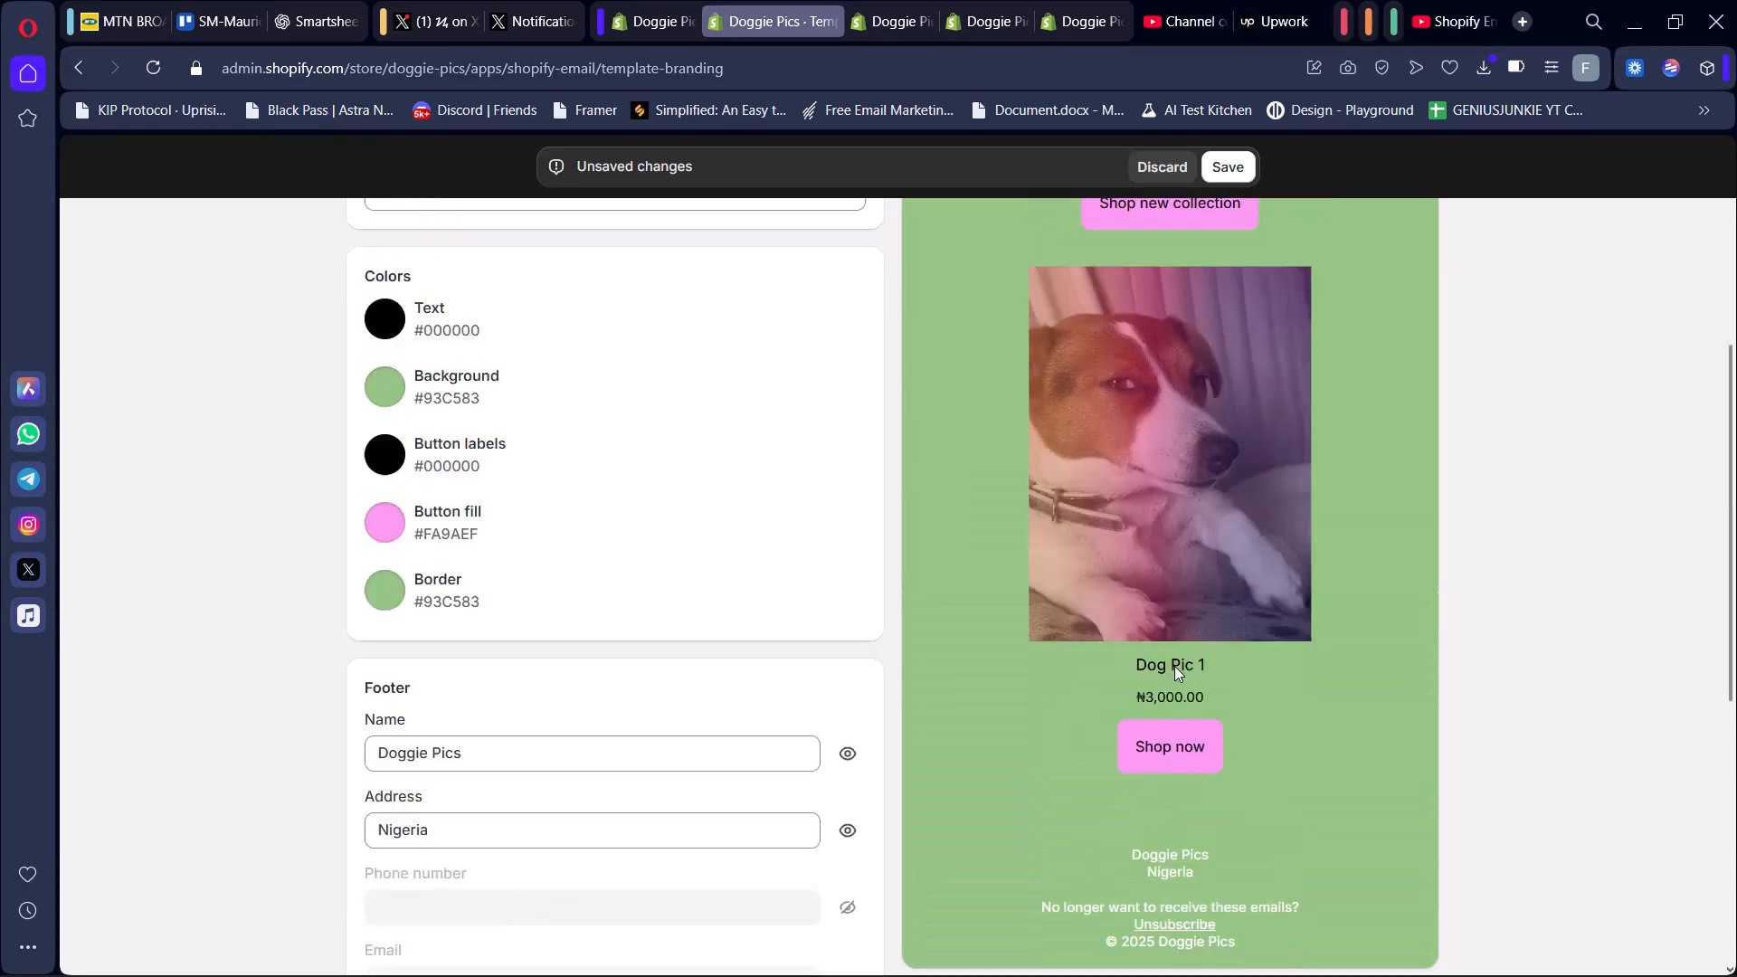
scroll(1262, 530, down, 2)
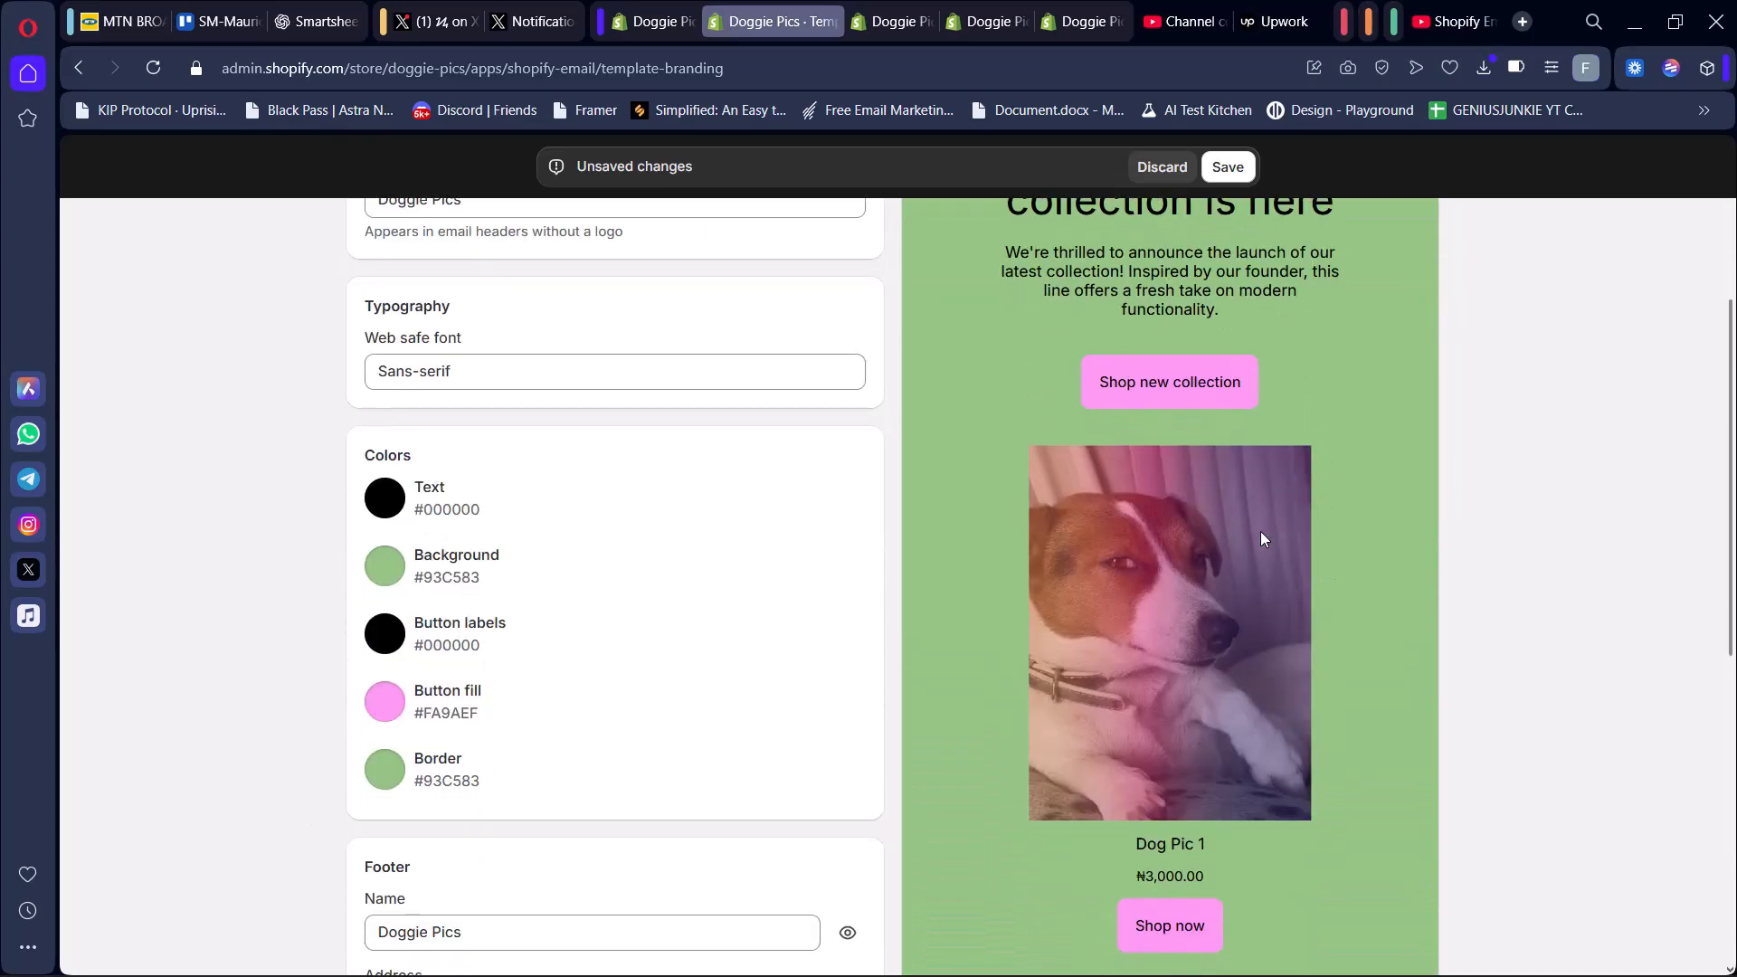
Step: Switch the template preview to the automation email and examine its checkout content, colors and footer
scroll(1261, 530, up, 3)
scroll(1267, 450, up, 1)
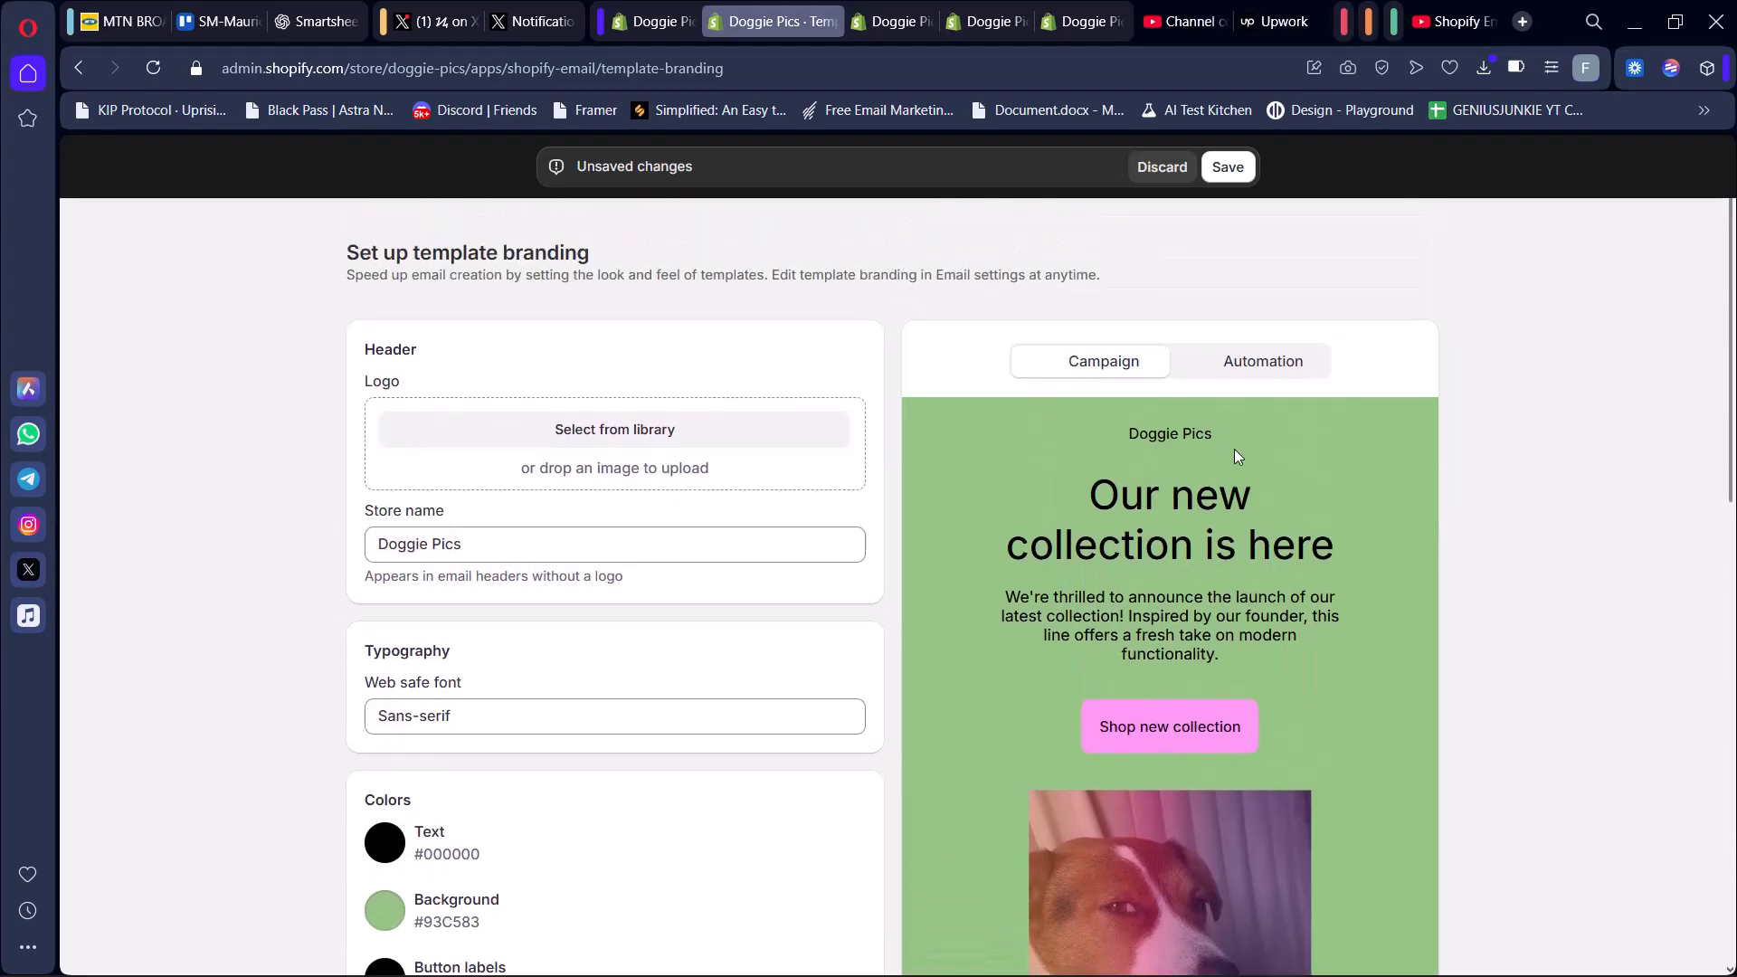
click(1258, 367)
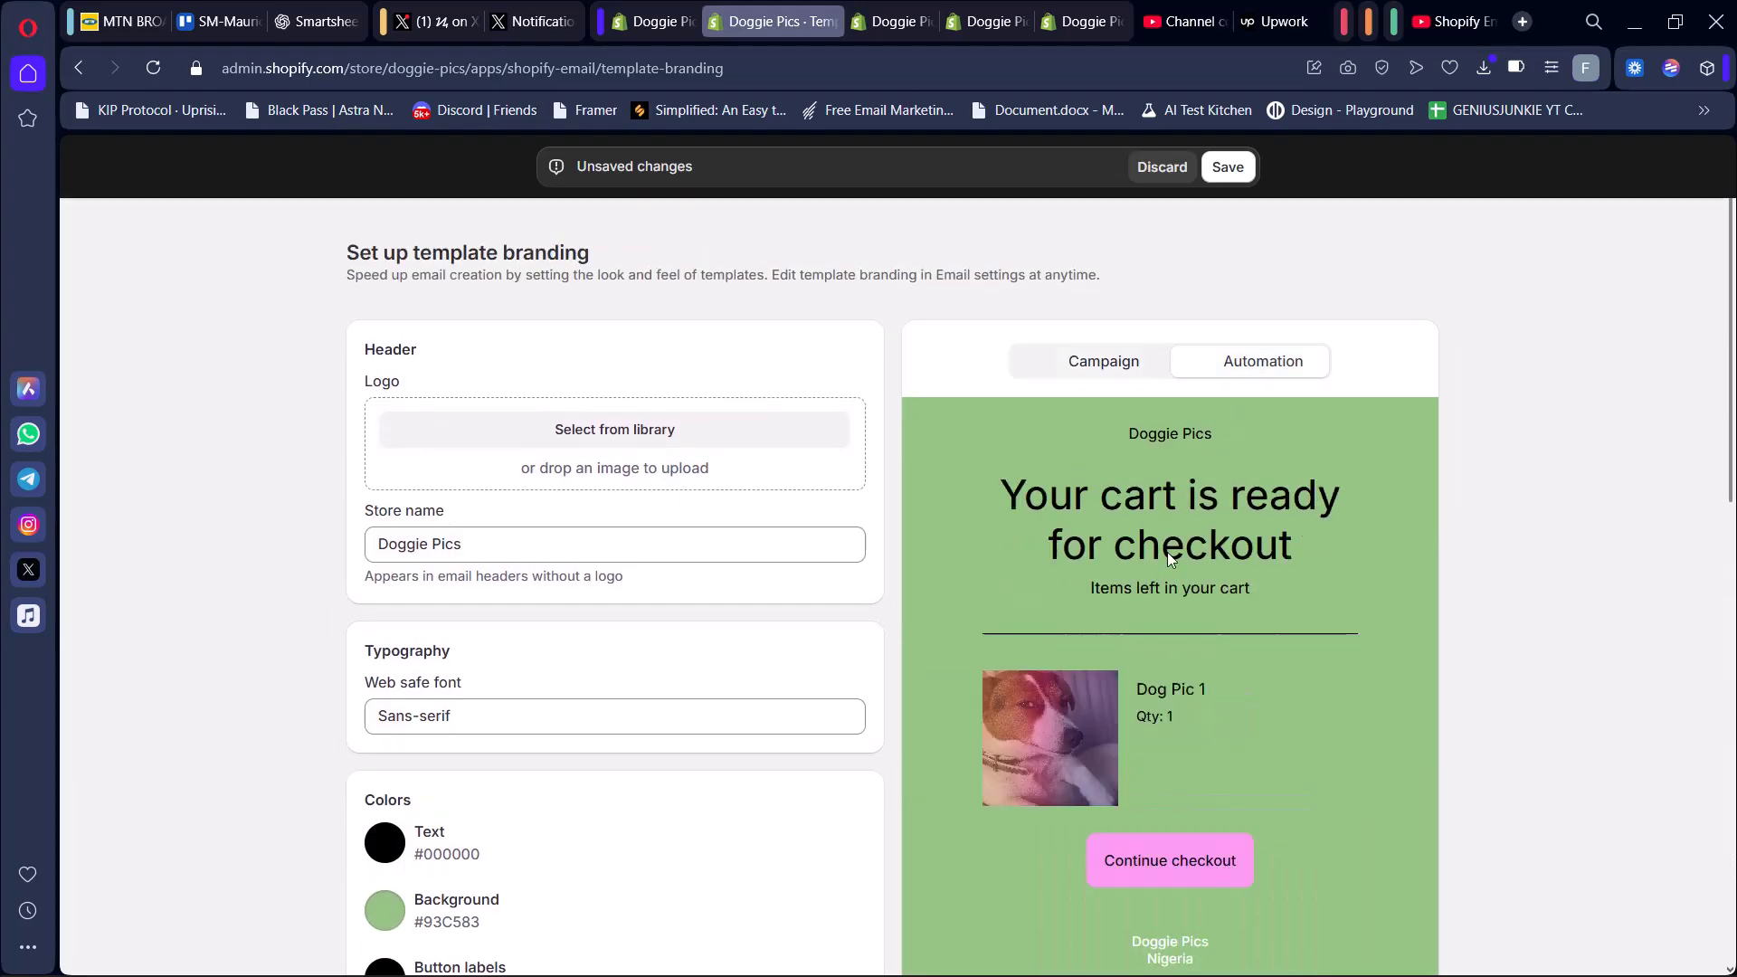
scroll(1168, 557, down, 2)
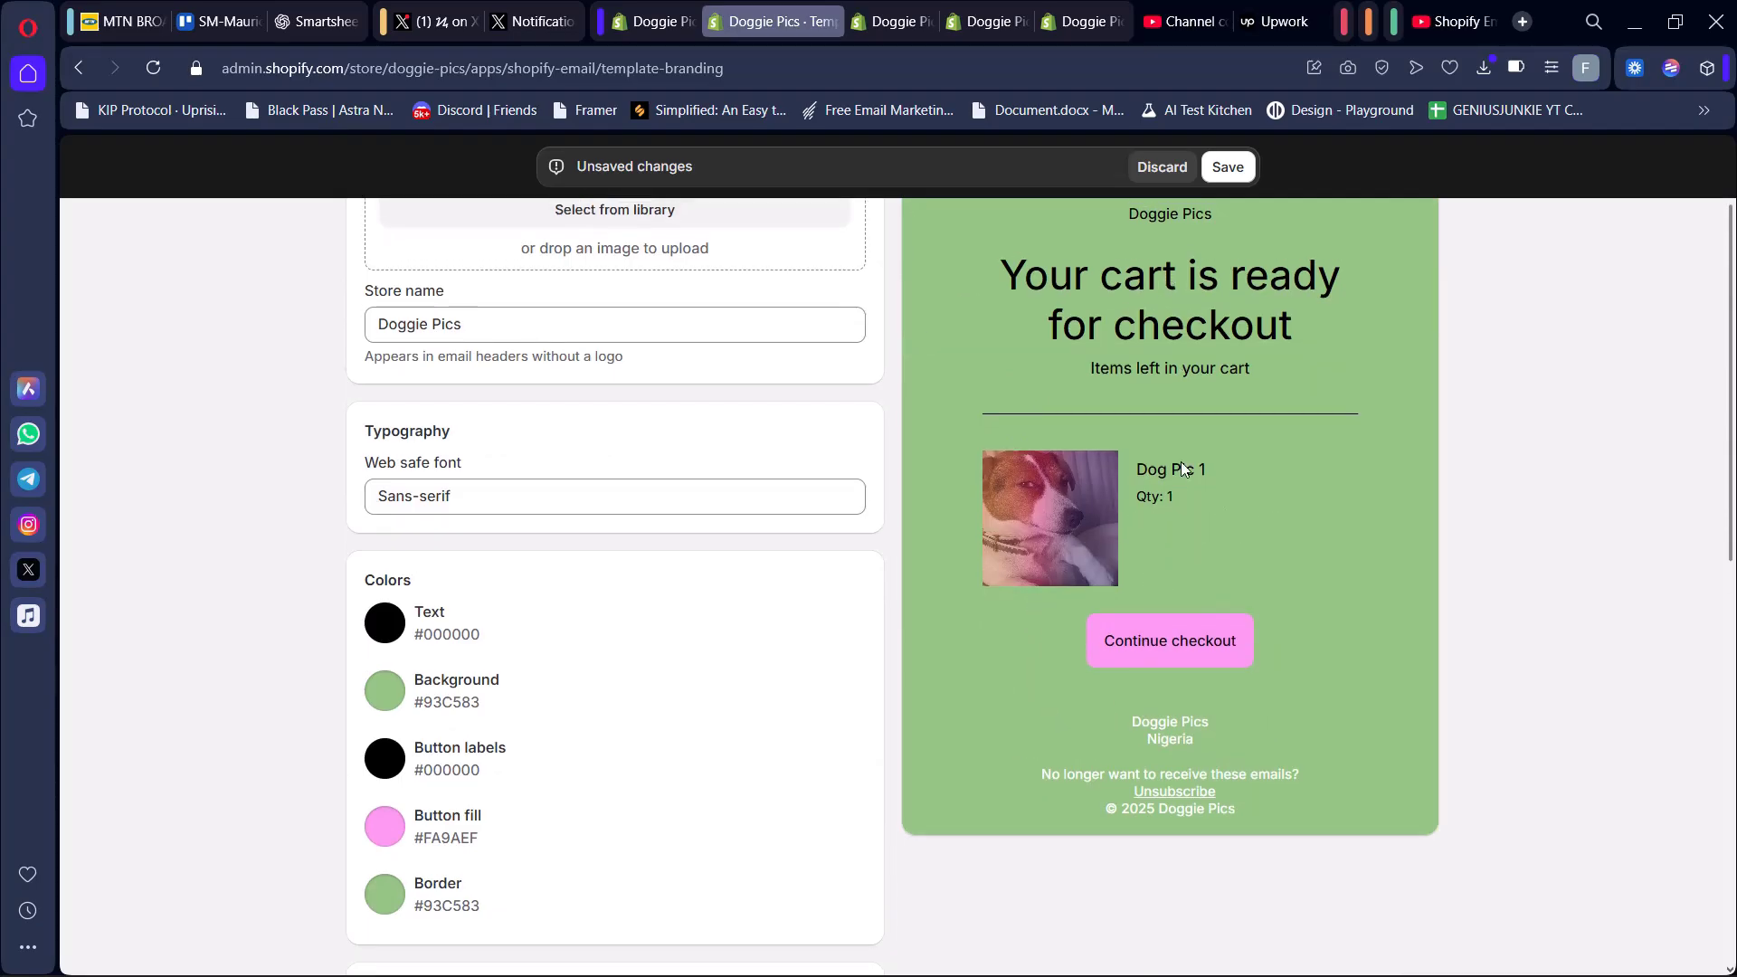
scroll(1074, 669, up, 2)
scroll(372, 833, down, 2)
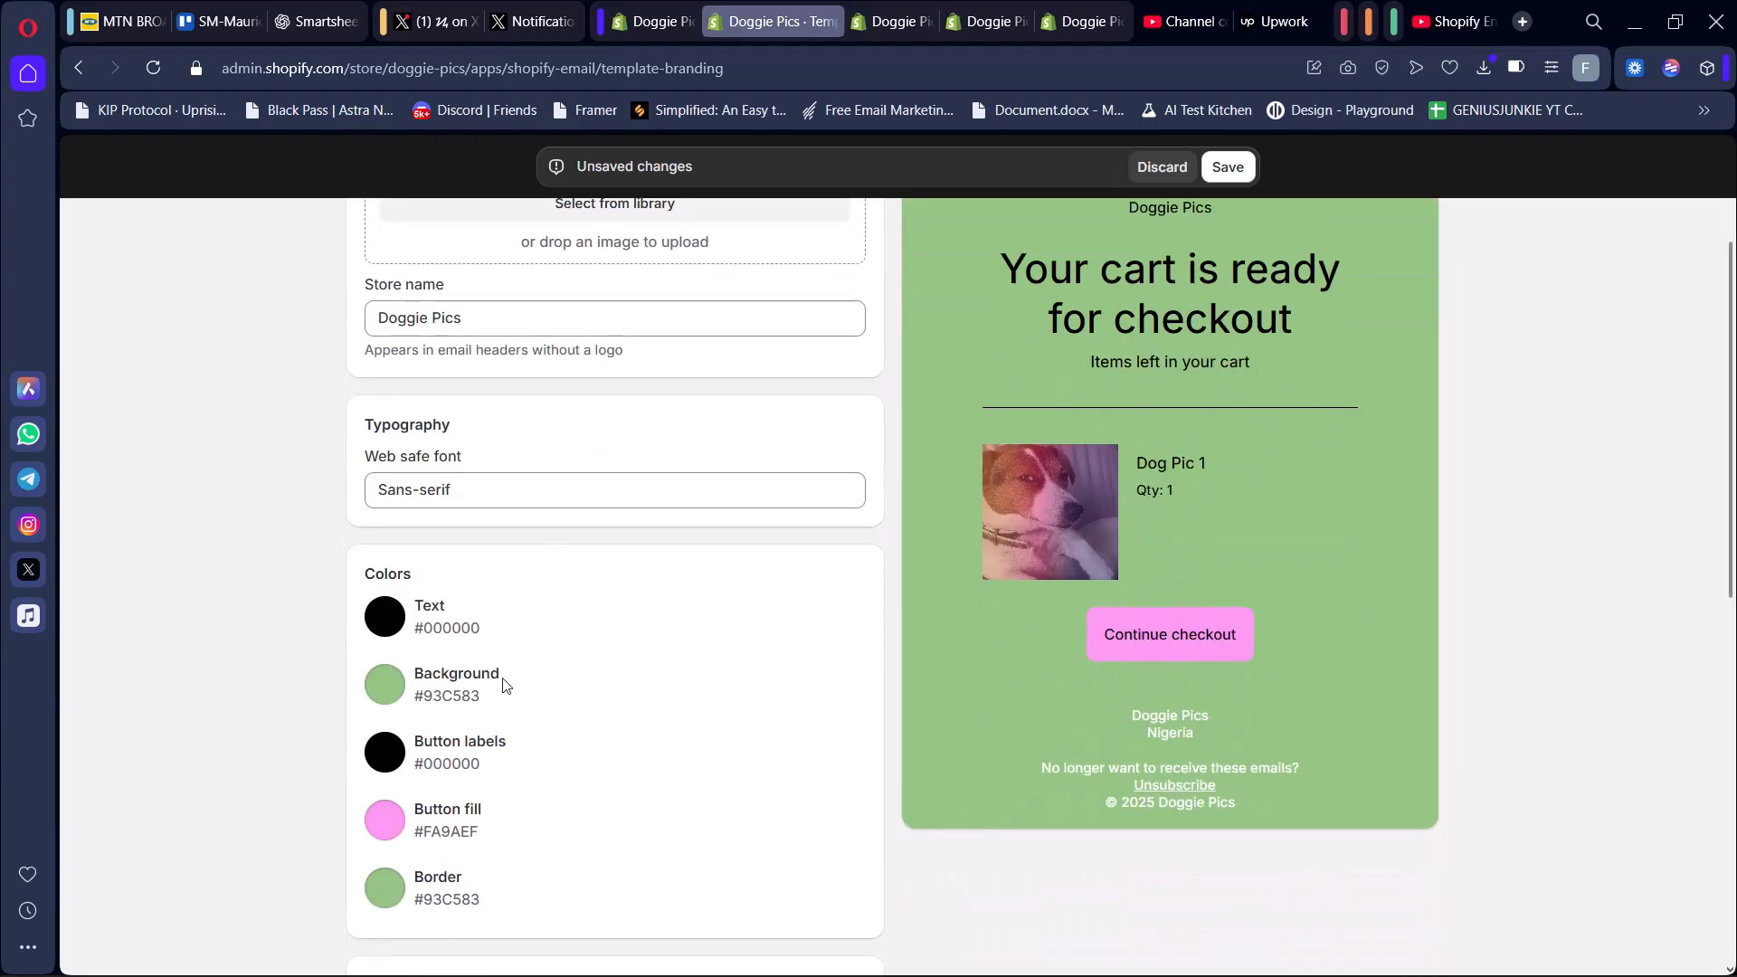
scroll(1155, 702, up, 1)
scroll(1095, 717, down, 1)
scroll(543, 434, up, 2)
scroll(759, 414, down, 2)
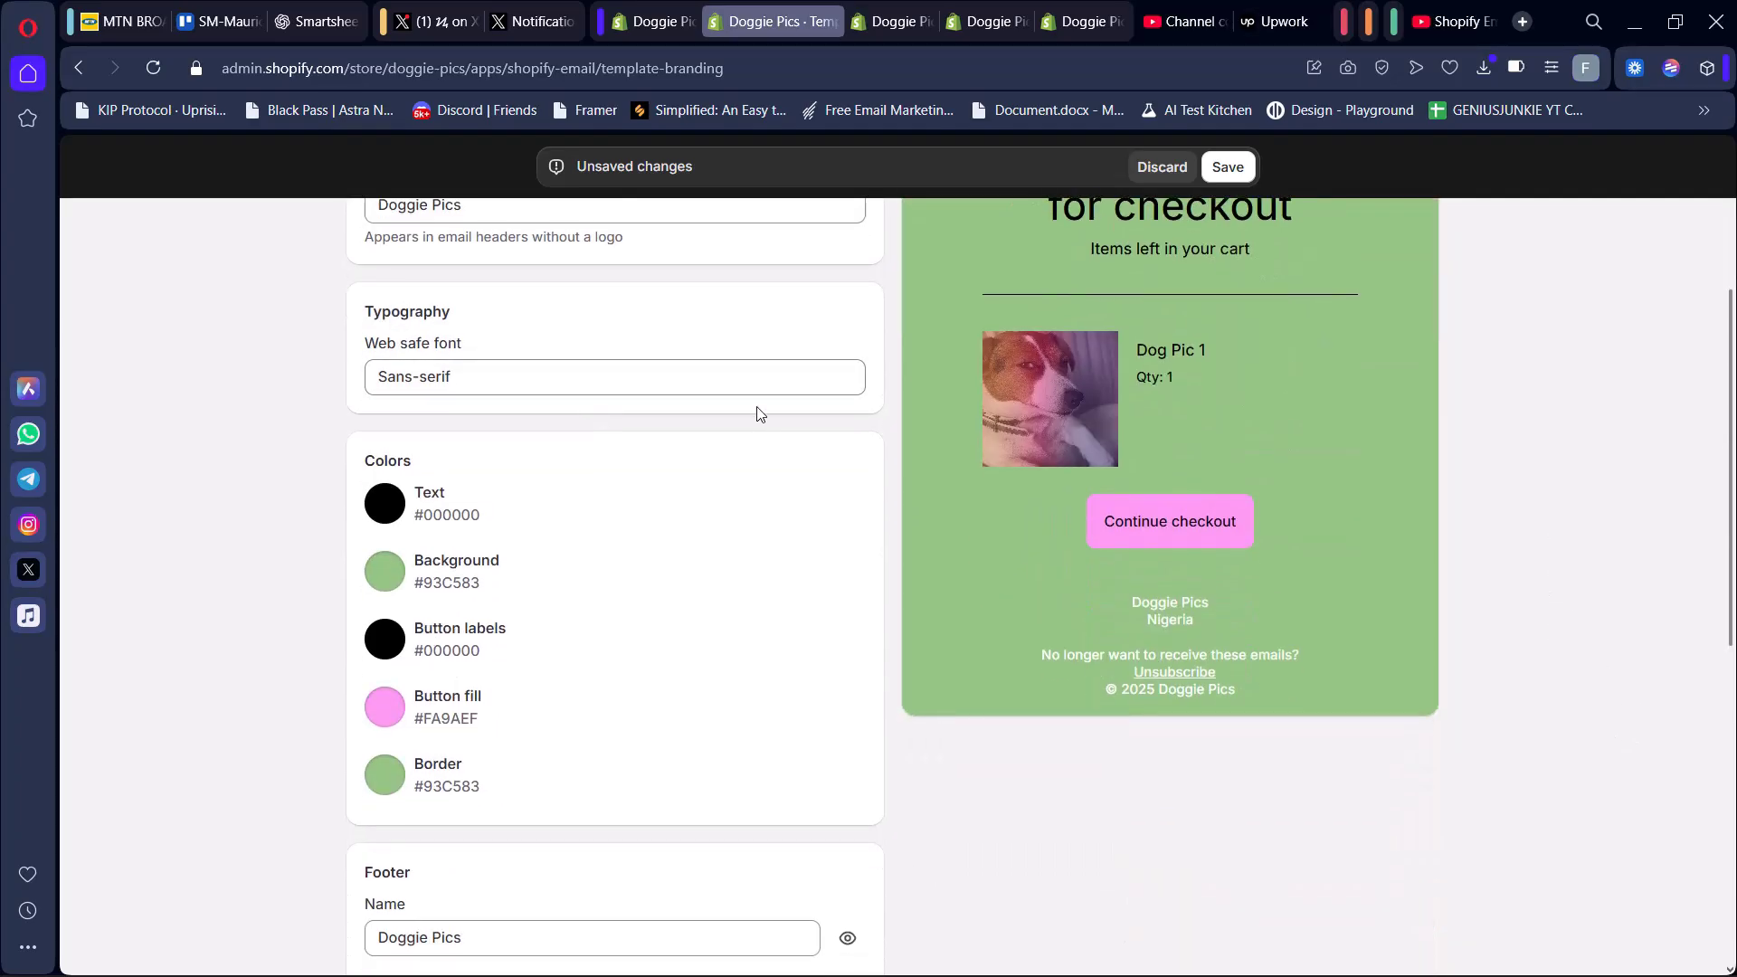
Step: Save the template branding and continue to the selection of email templates
scroll(759, 414, up, 3)
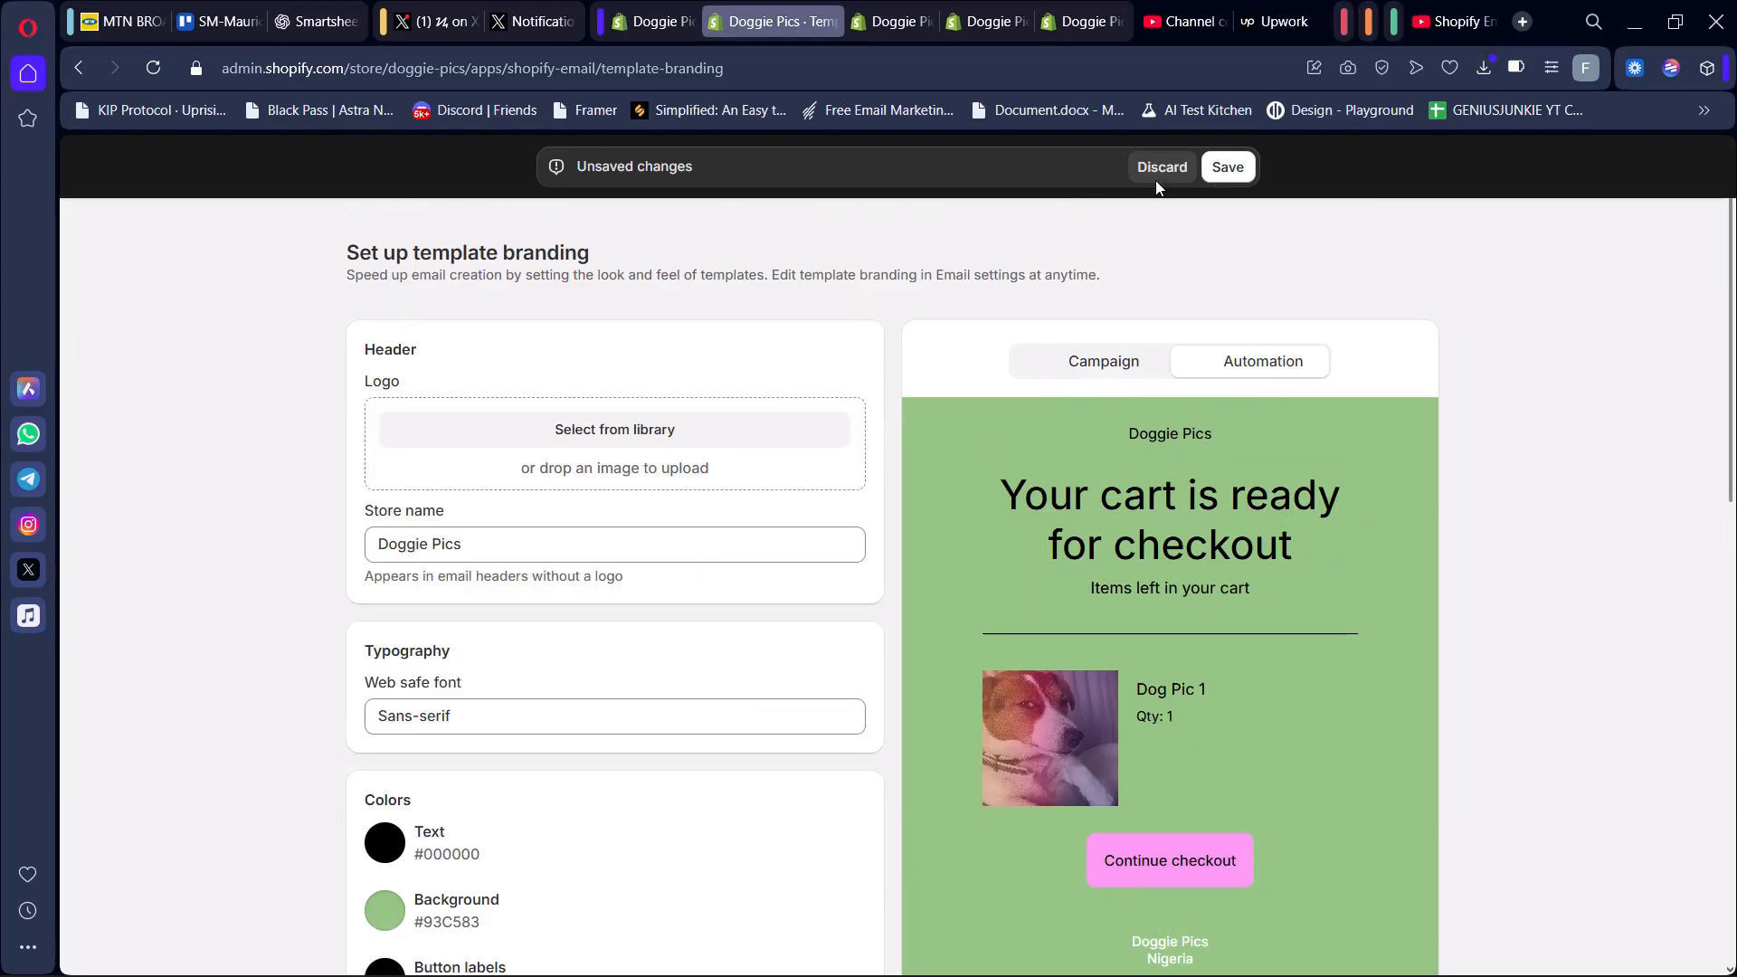
click(1229, 177)
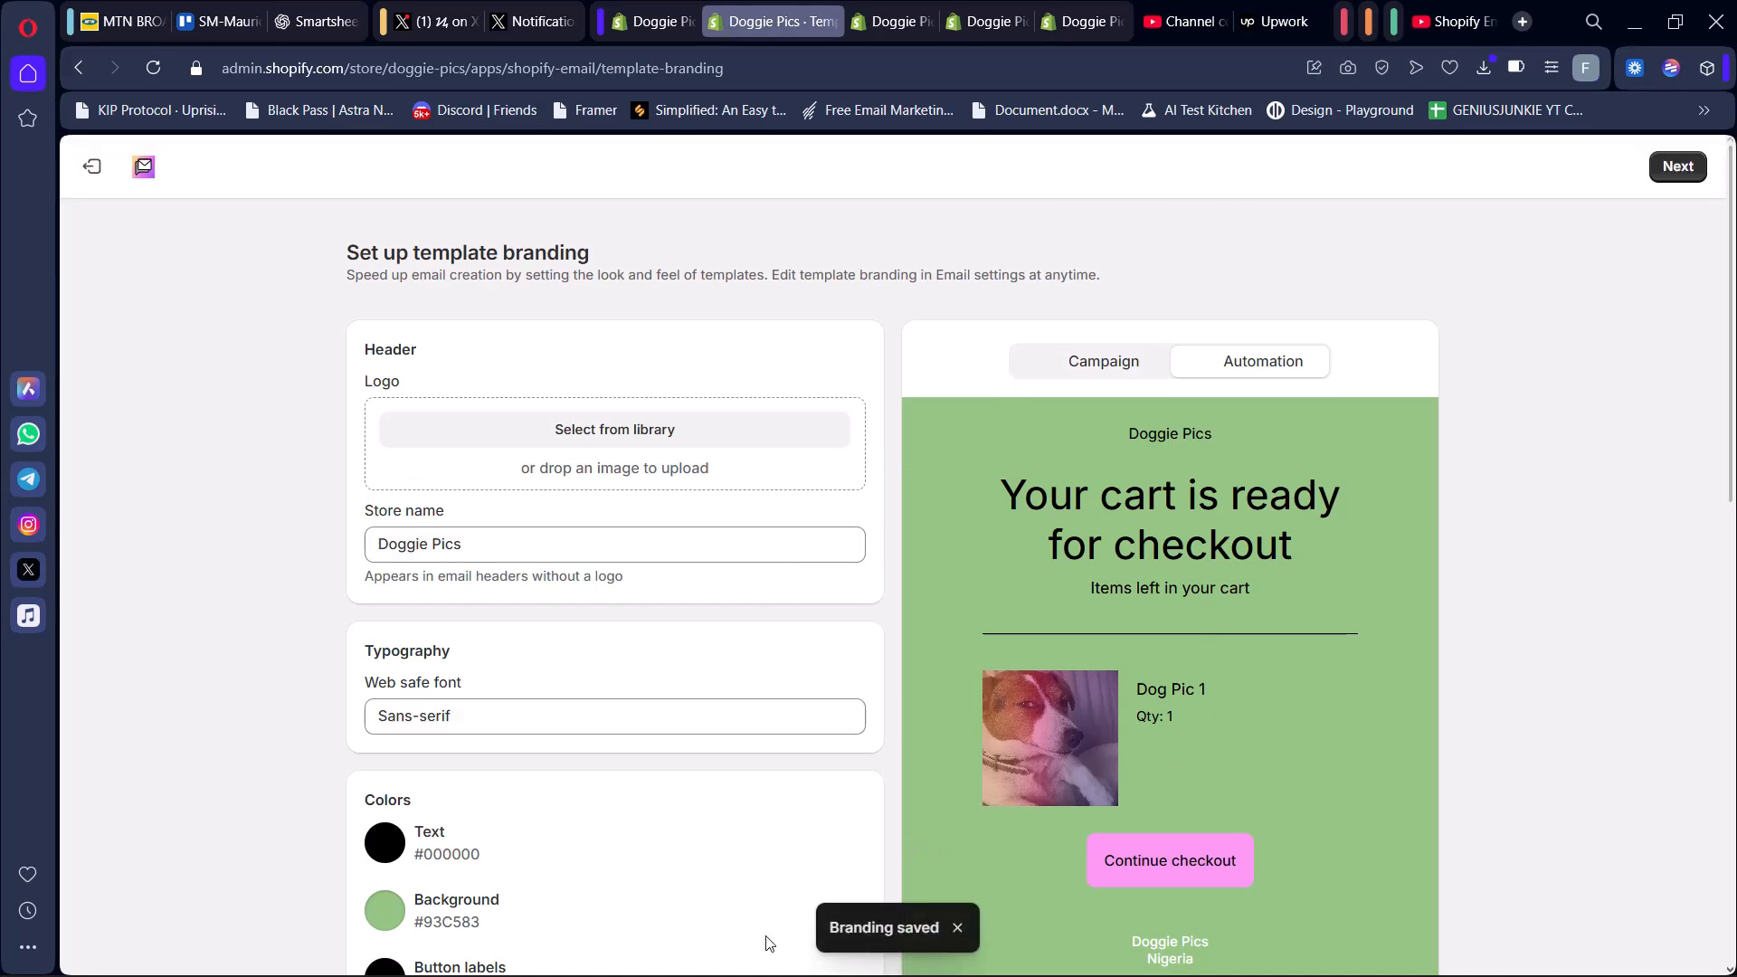
click(1676, 175)
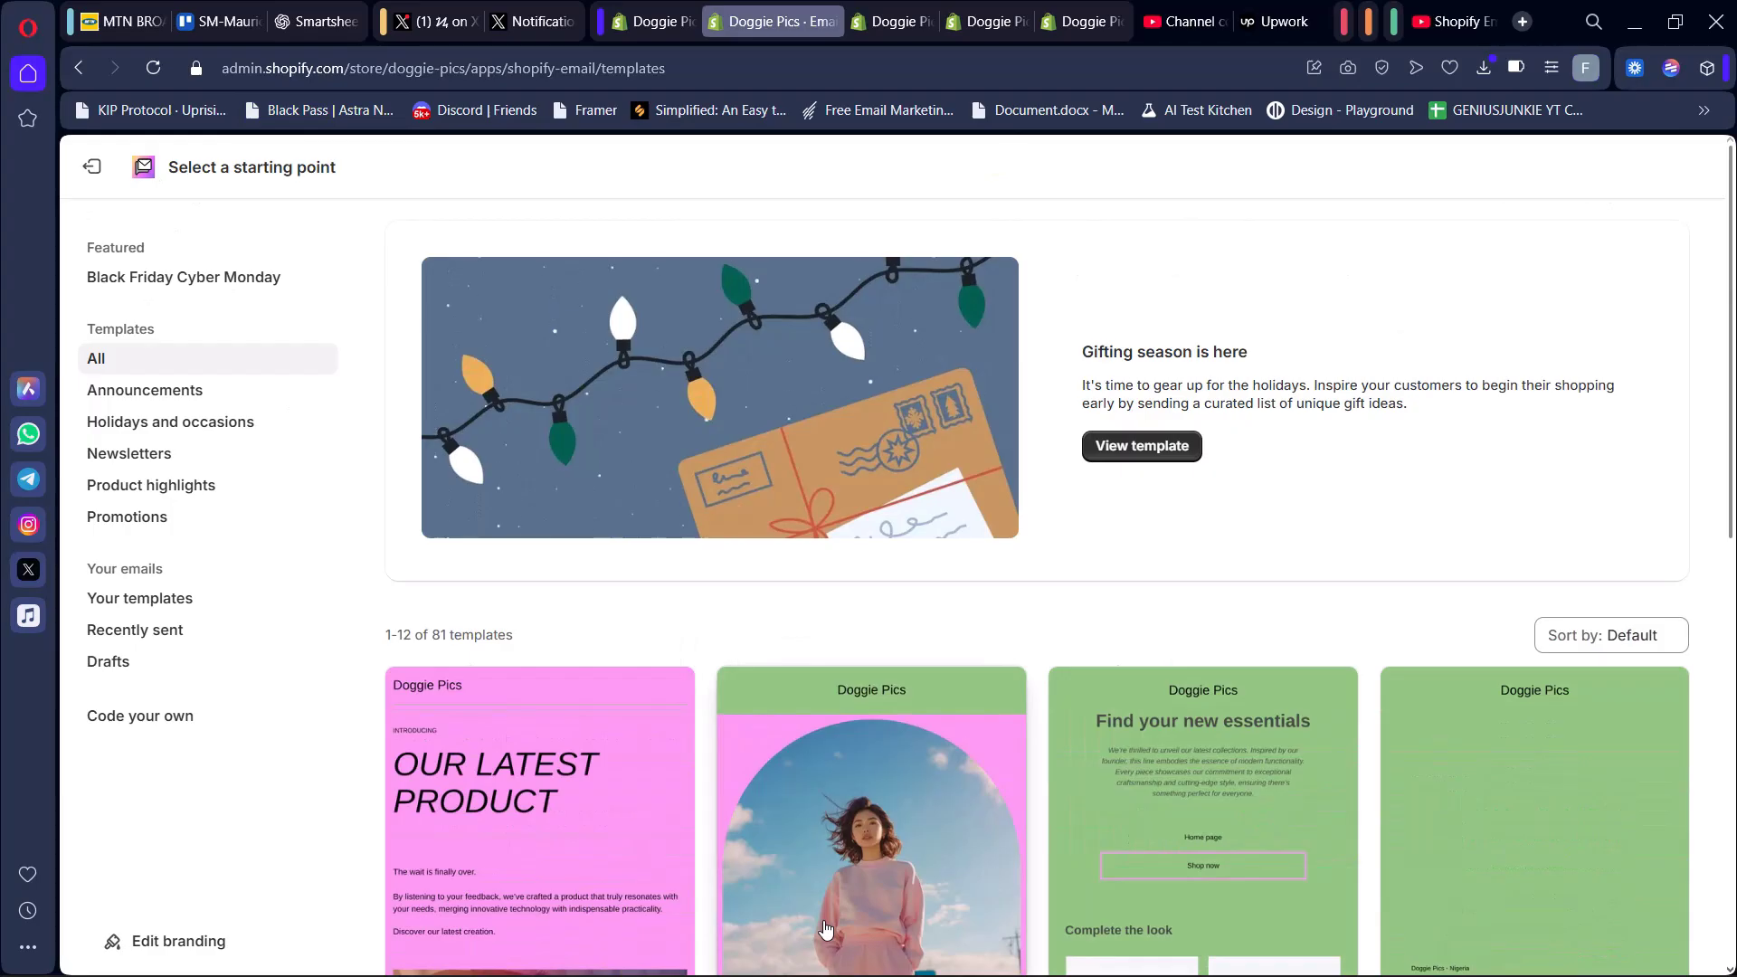
Step: Browse the branded email templates and select the New product template as the starting point
scroll(701, 633, down, 5)
scroll(622, 472, up, 1)
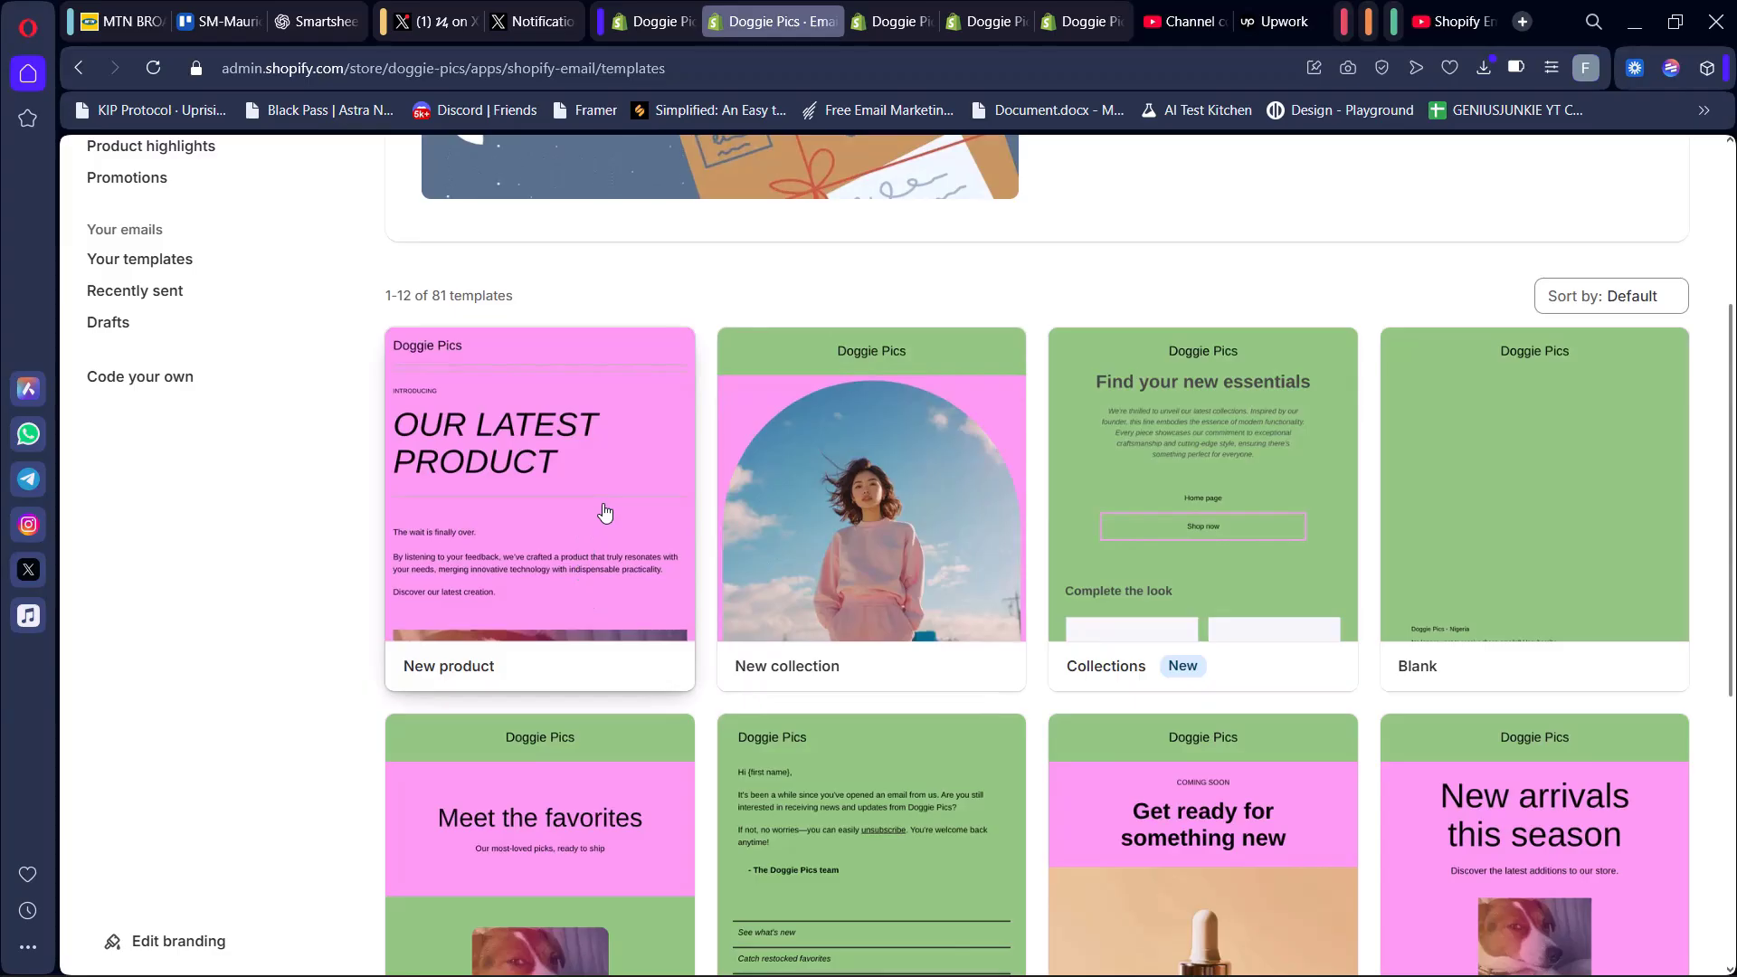
scroll(477, 921, up, 4)
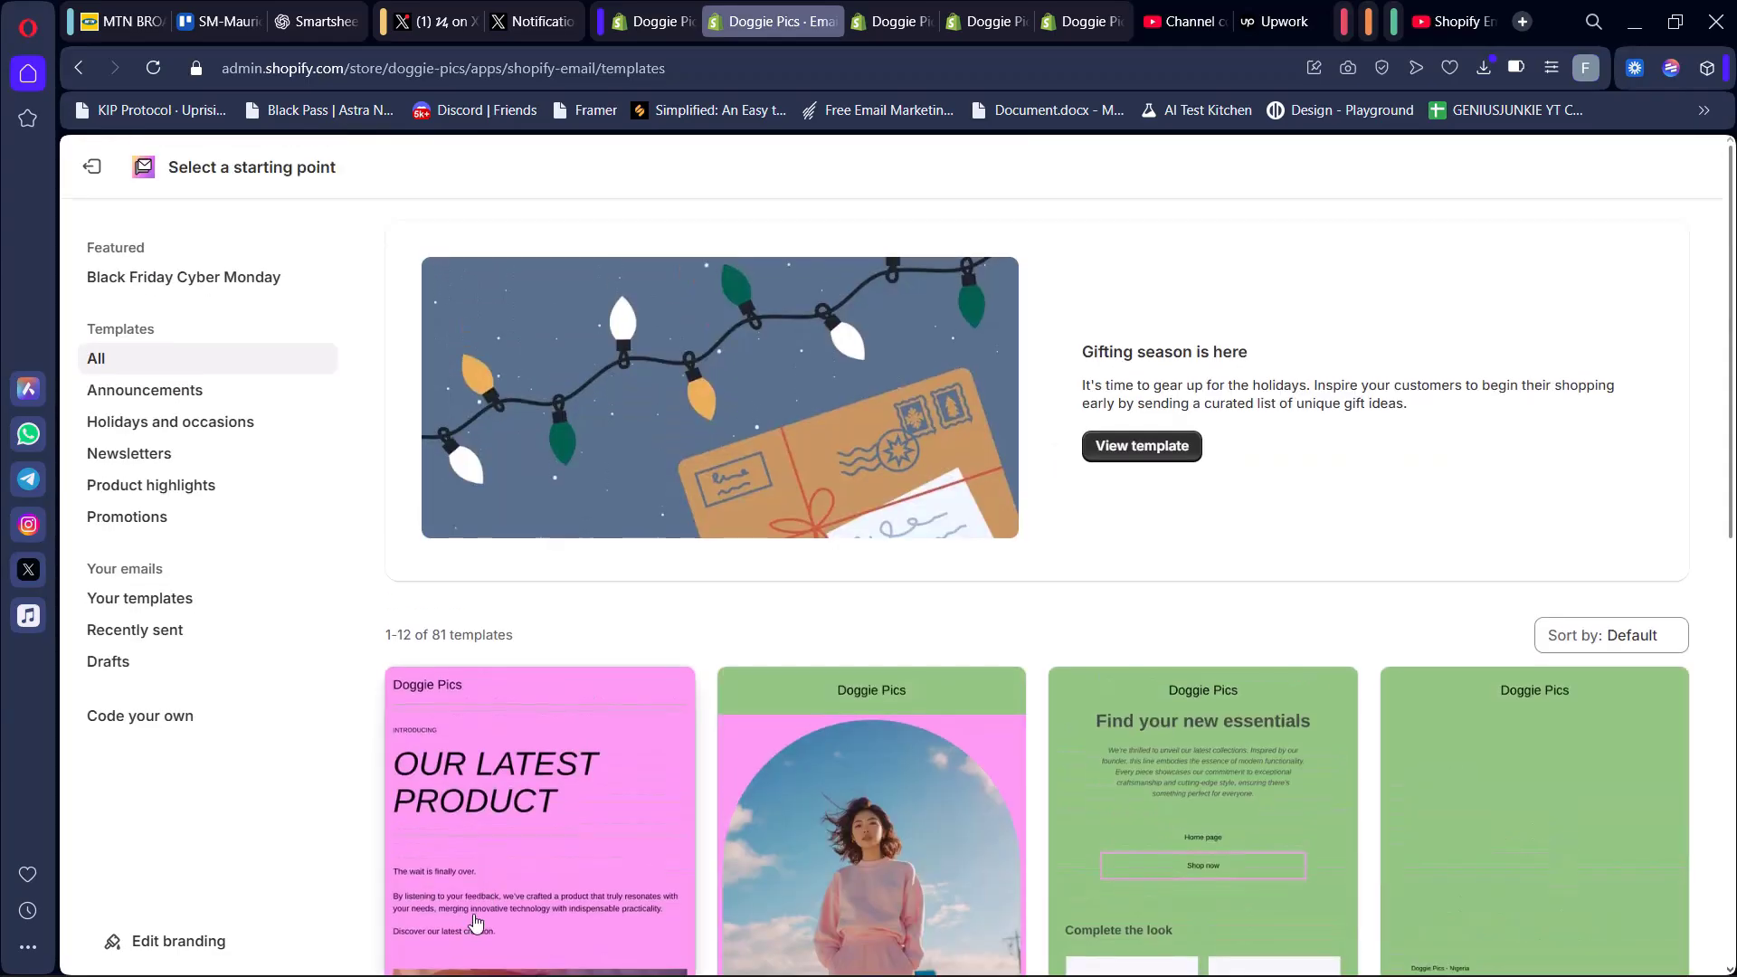
scroll(477, 921, down, 4)
scroll(1089, 588, down, 2)
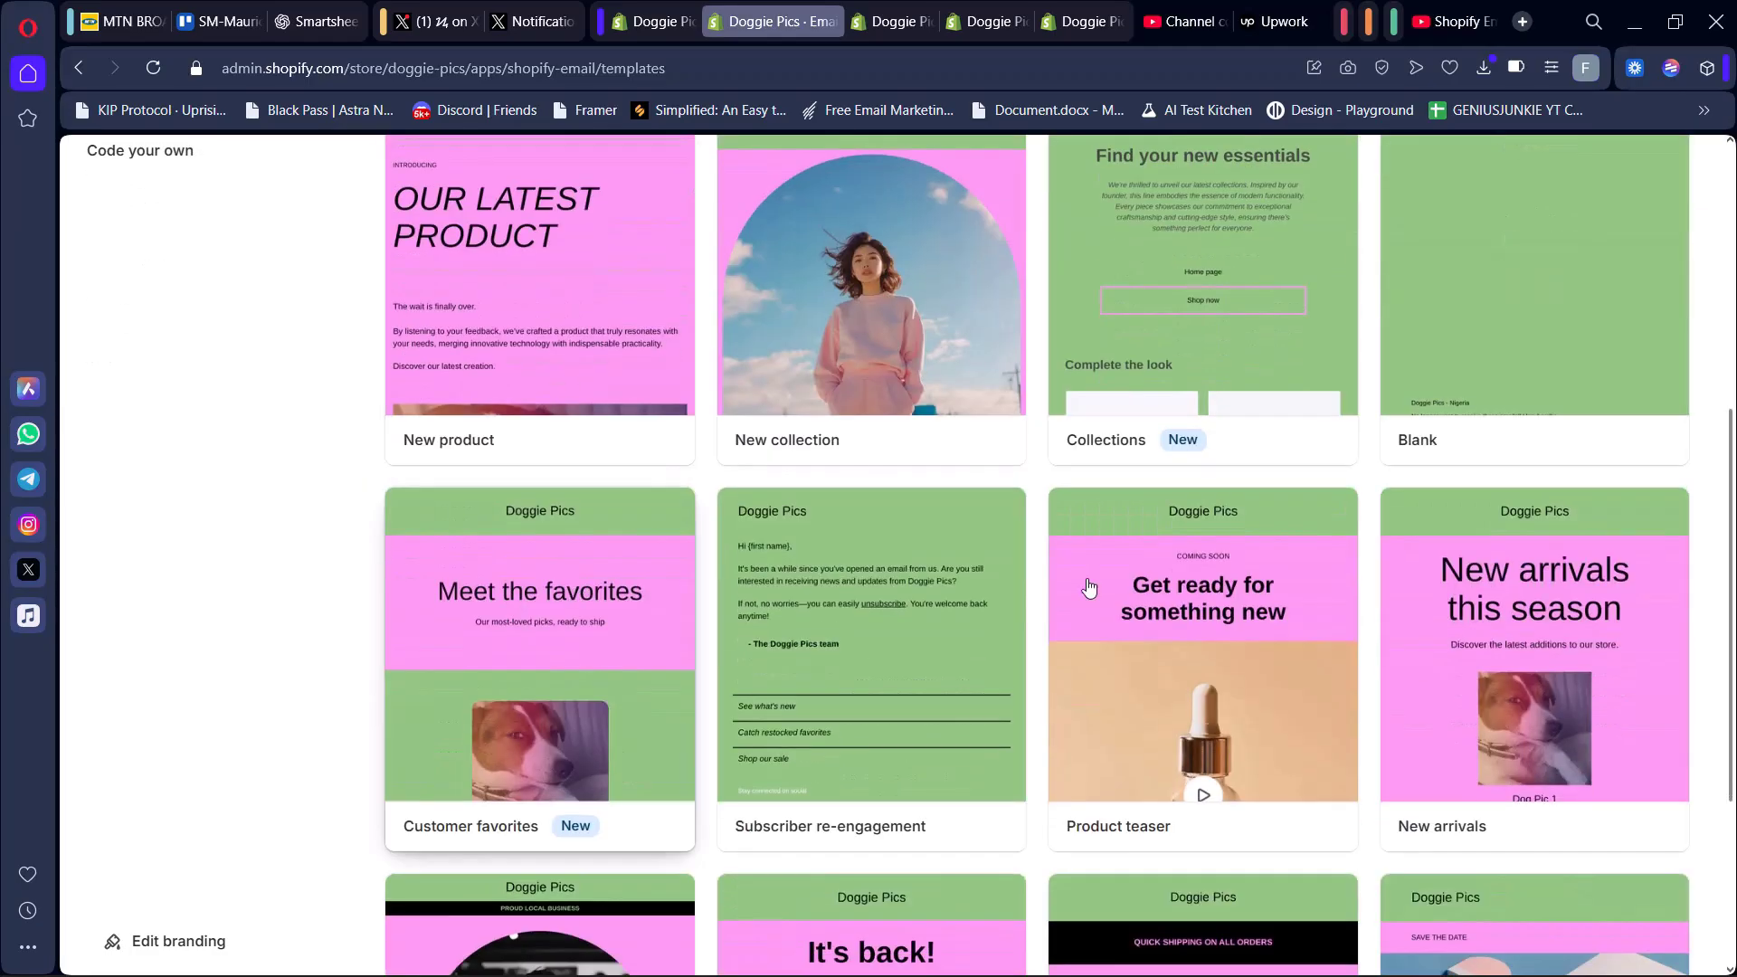
scroll(735, 543, up, 4)
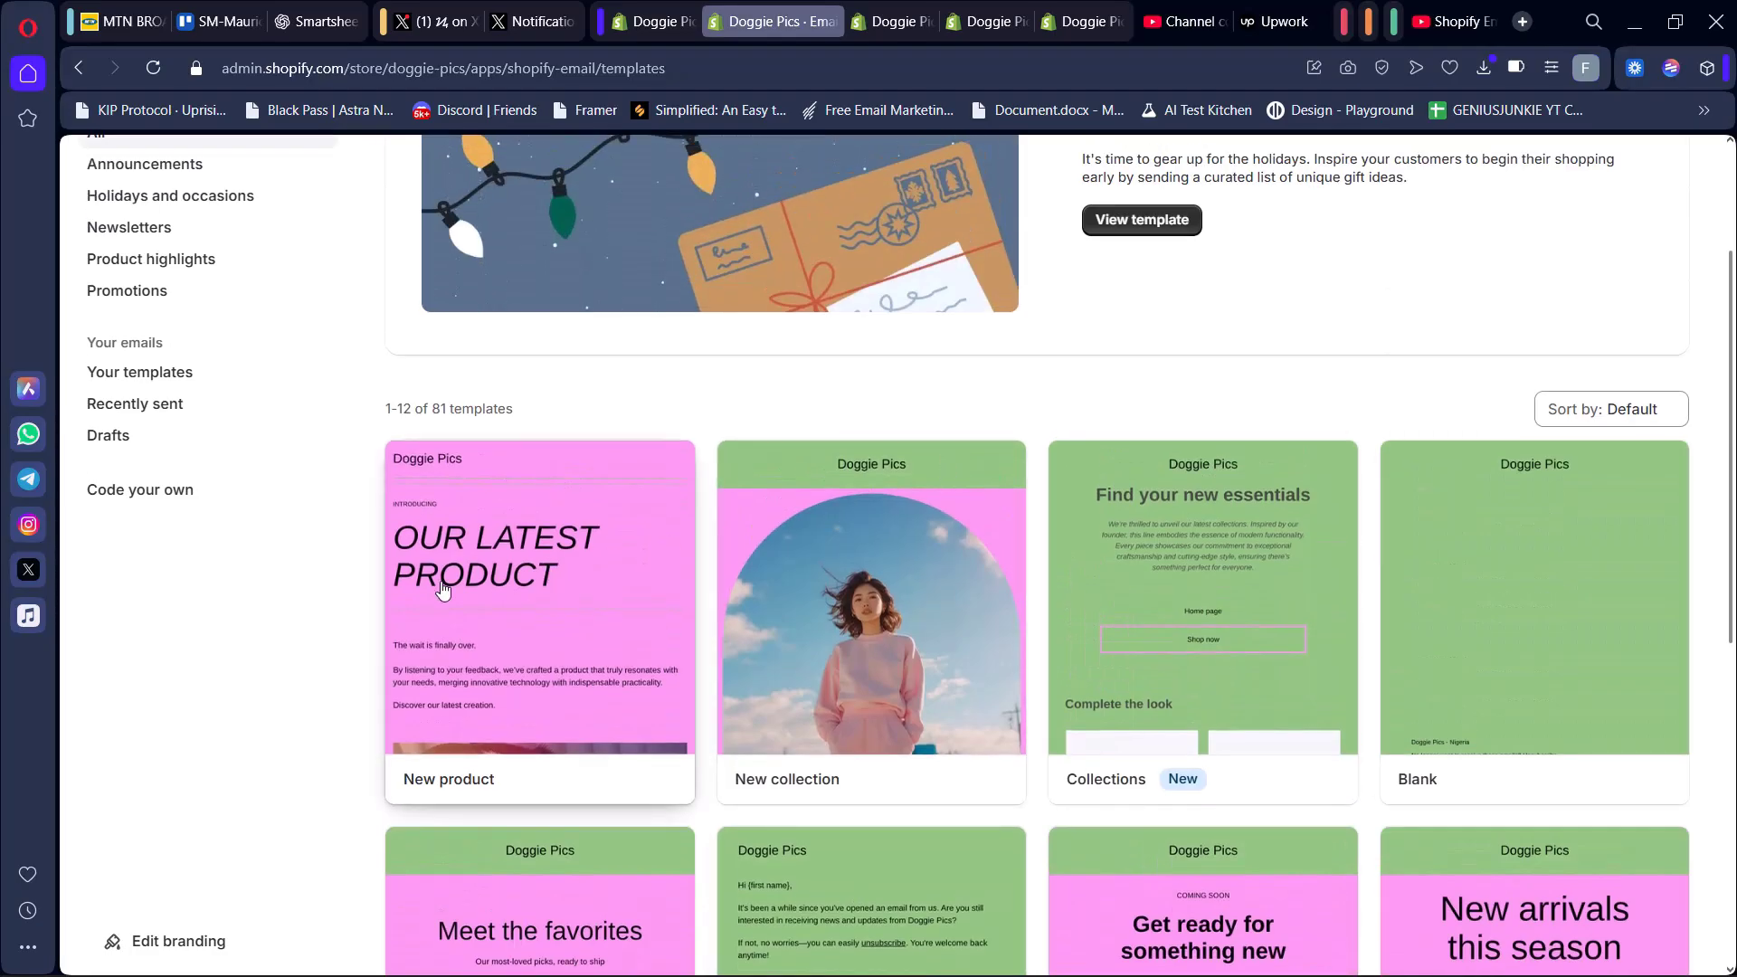
click(511, 598)
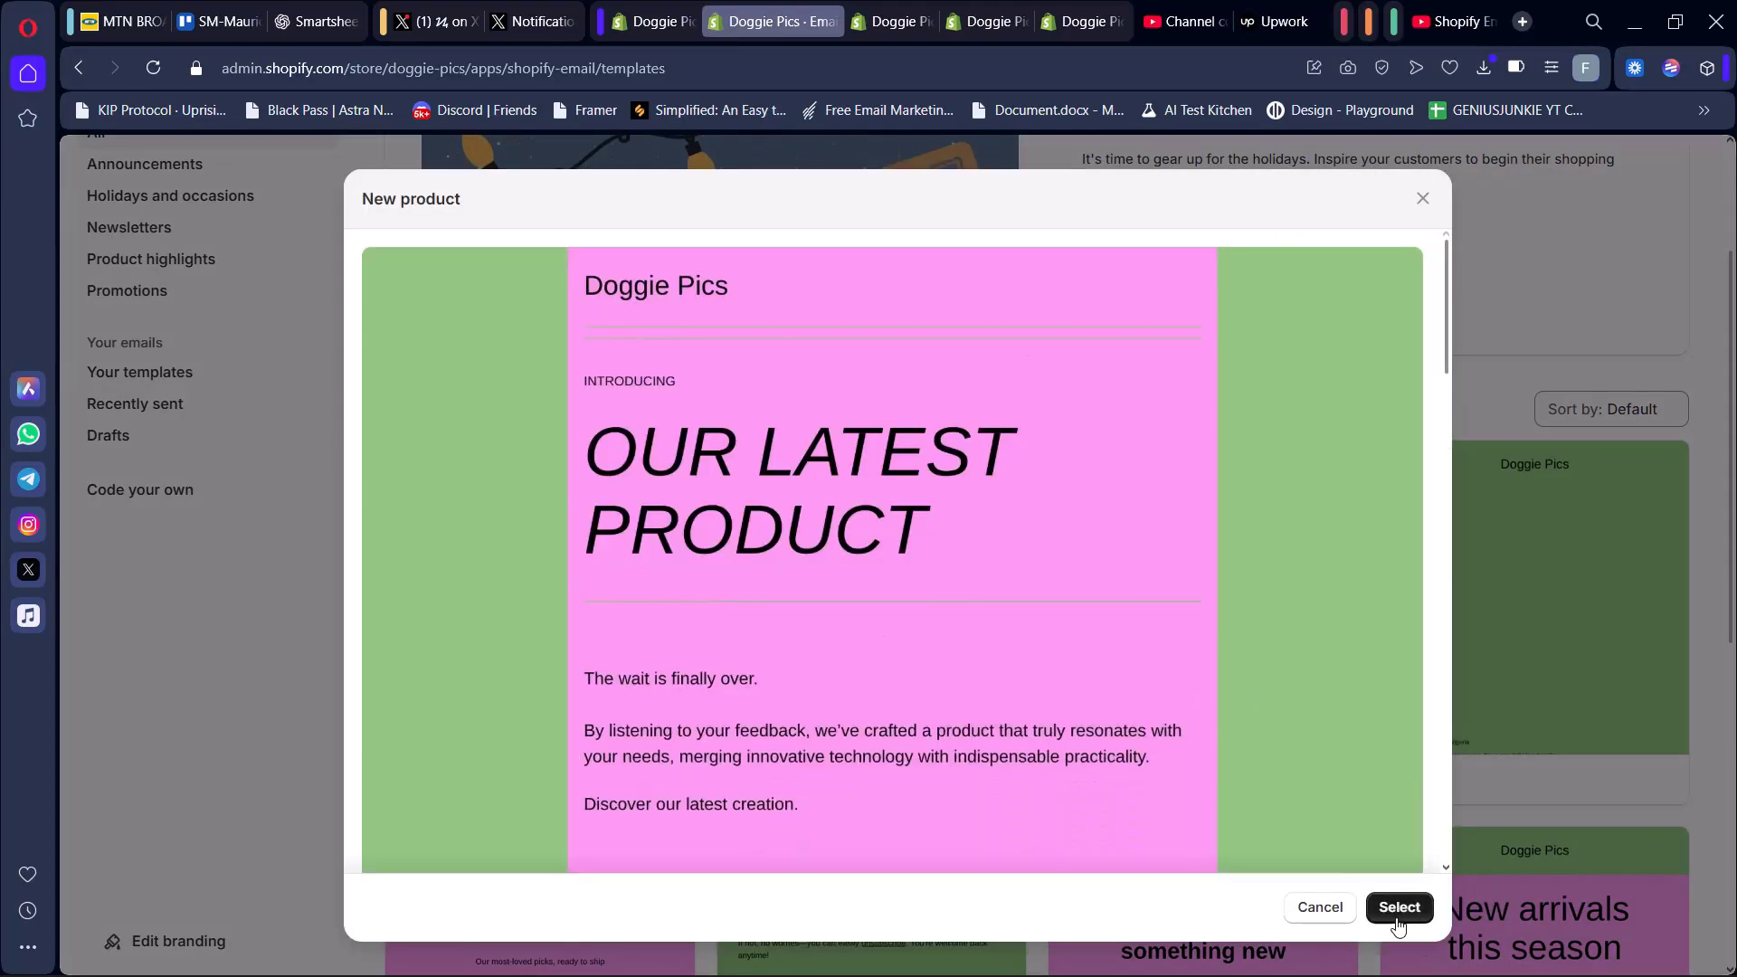
click(1398, 908)
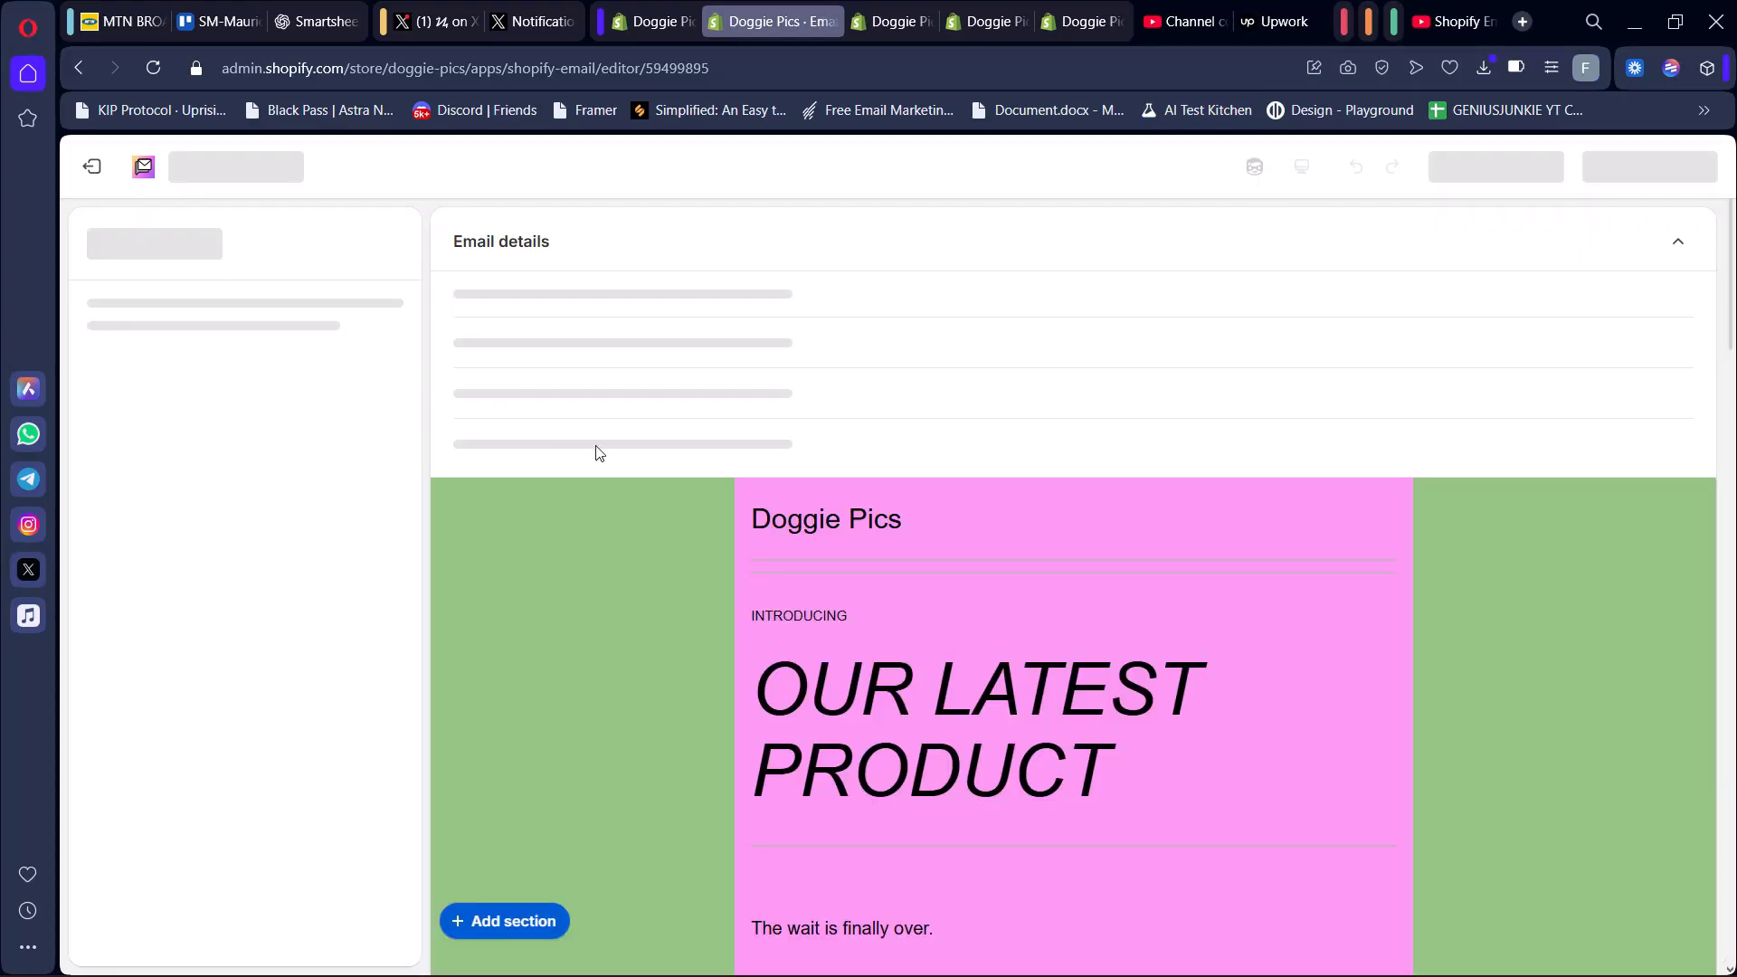
Step: Set the email's content background color to bright green #46F70E
scroll(1298, 828, down, 2)
scroll(1029, 692, down, 2)
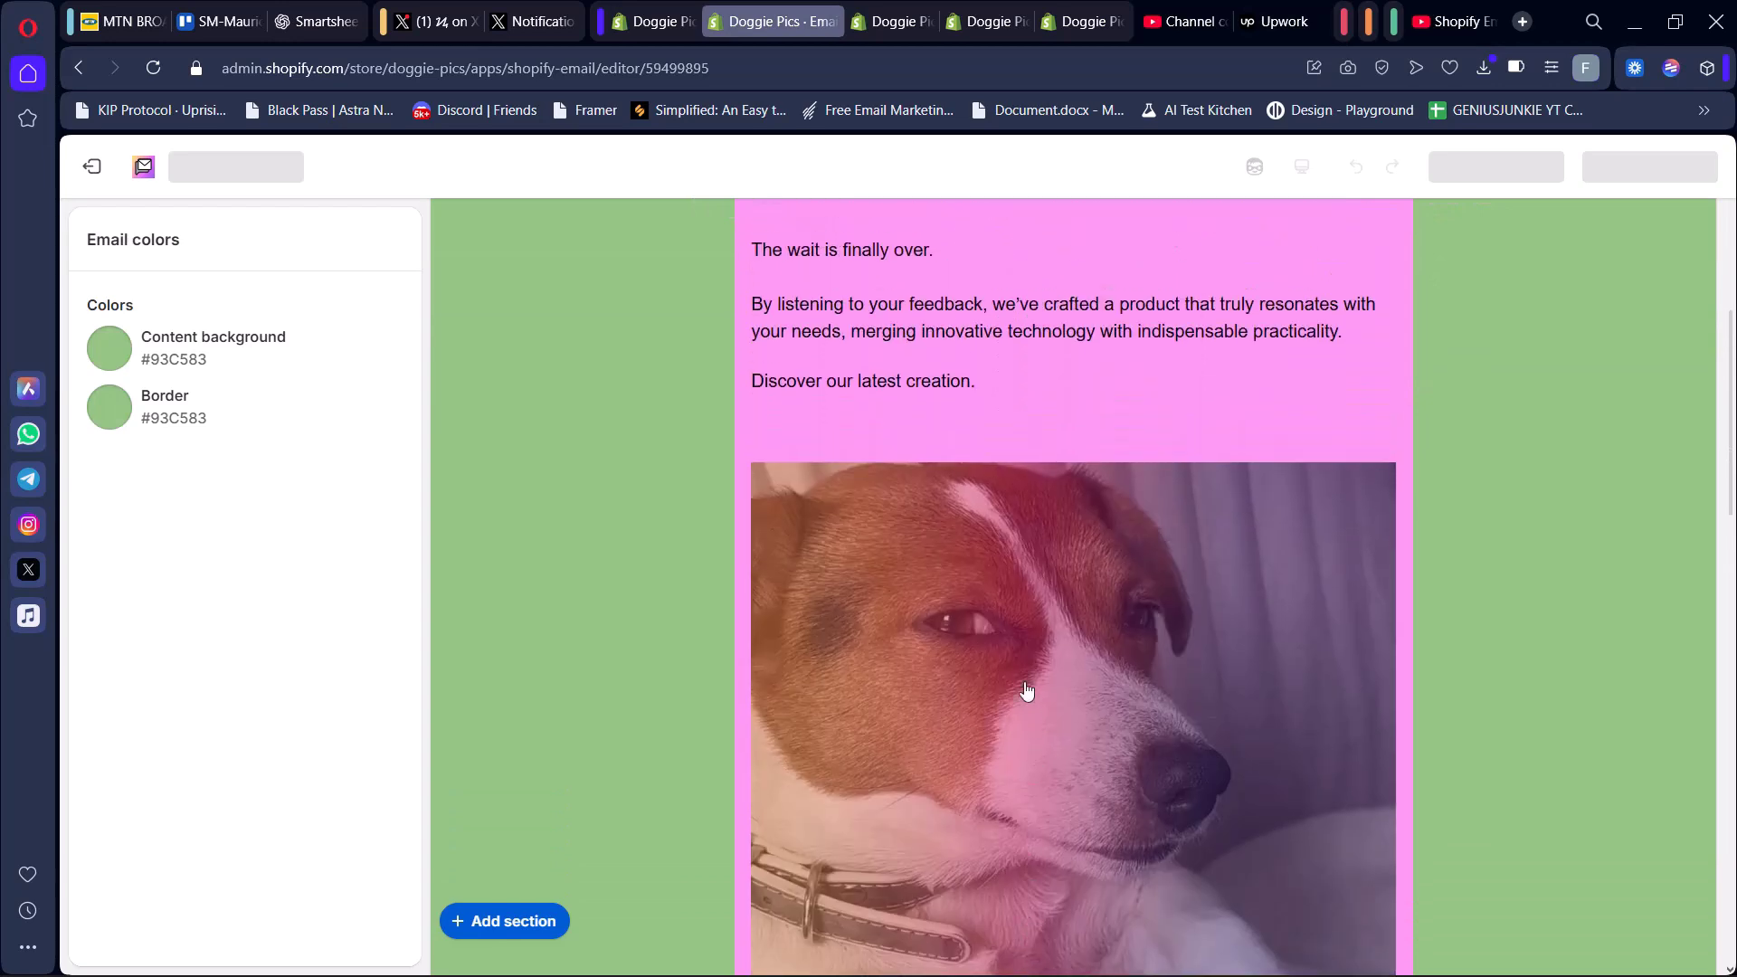
scroll(1026, 855, down, 5)
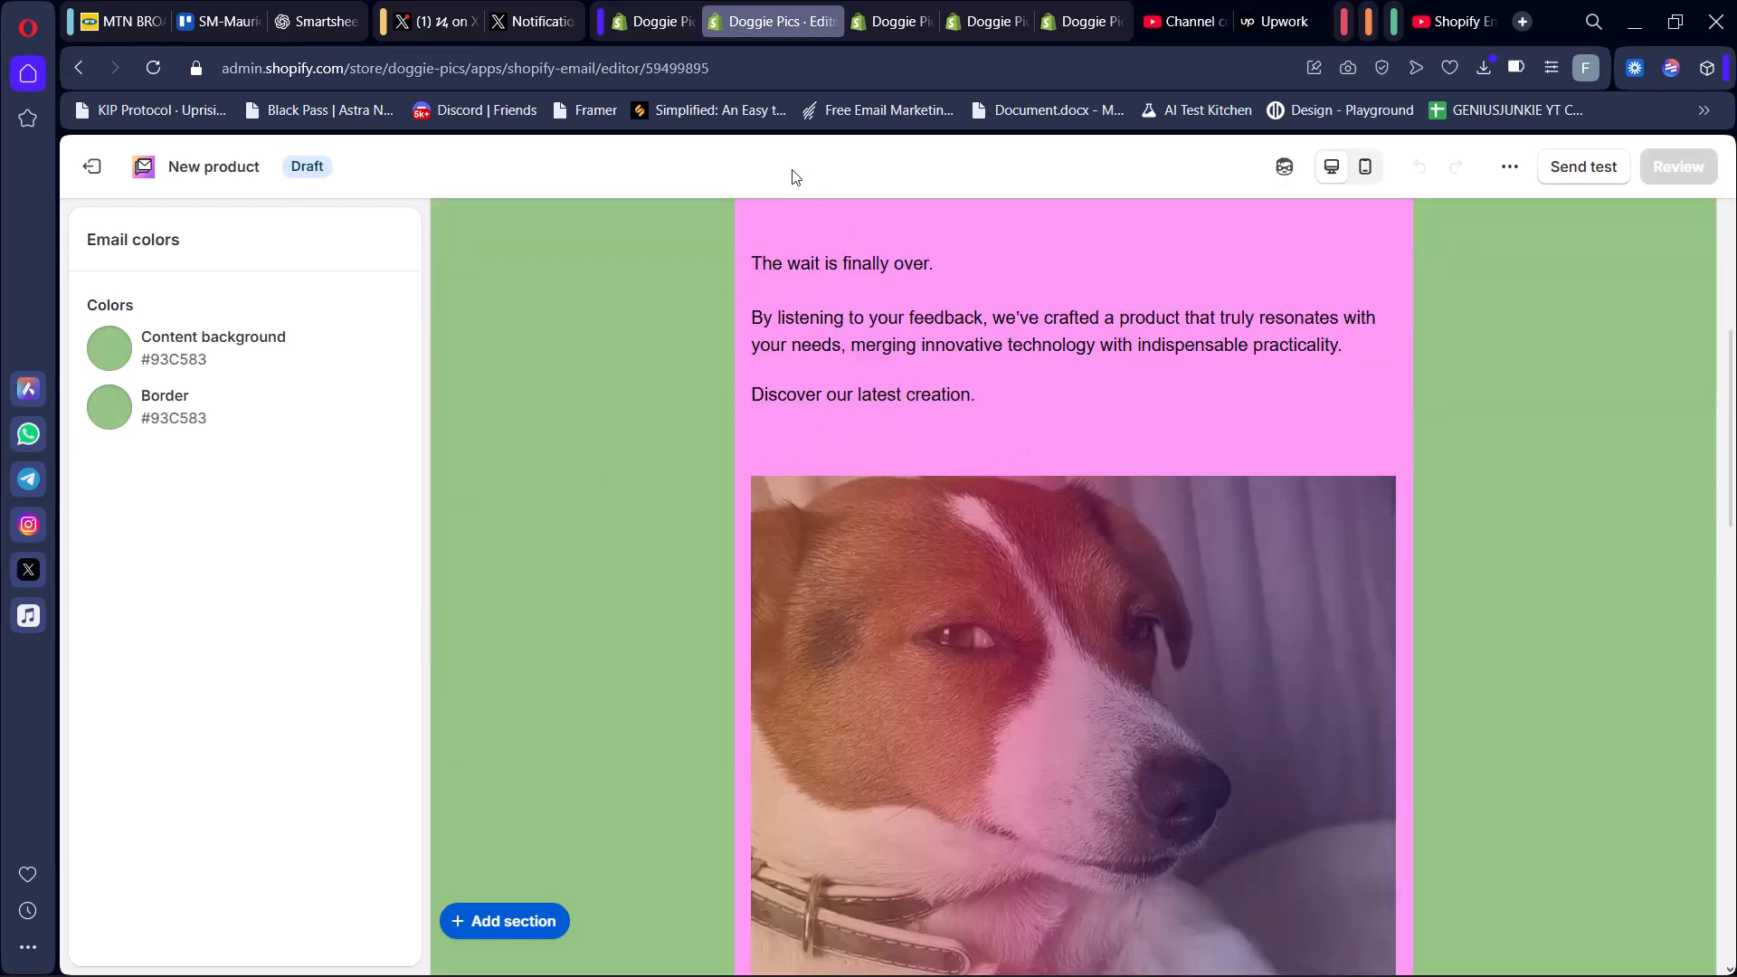
scroll(954, 402, down, 3)
scroll(982, 504, down, 3)
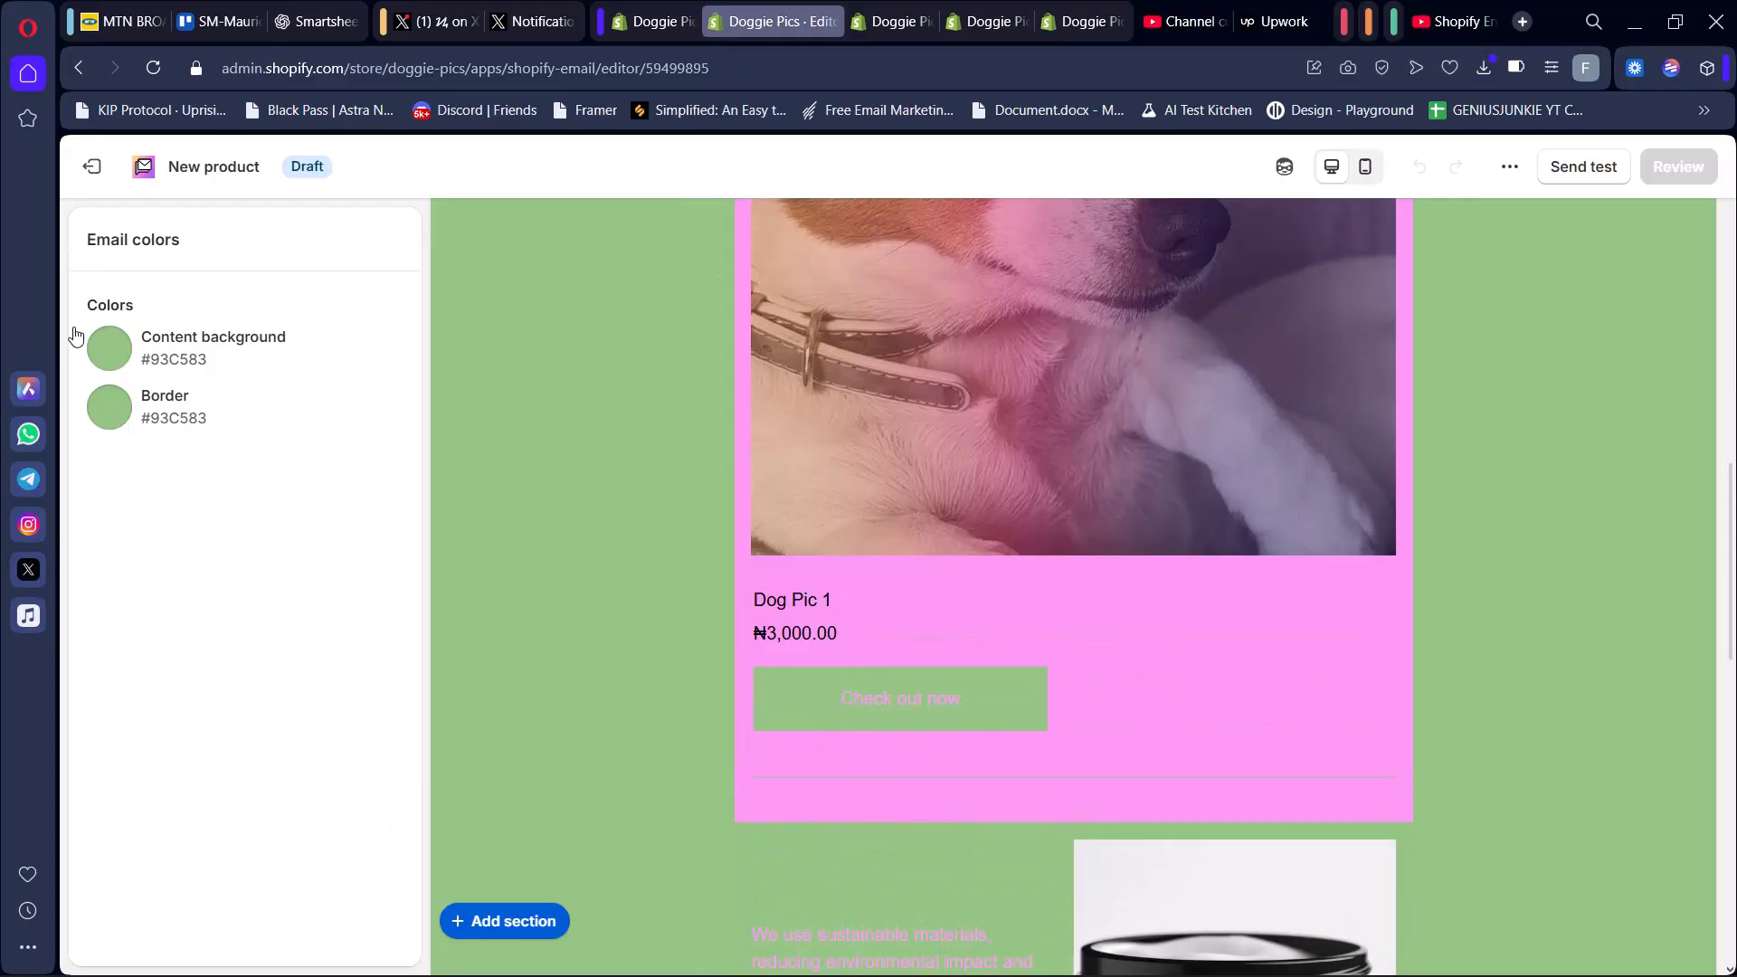
click(110, 348)
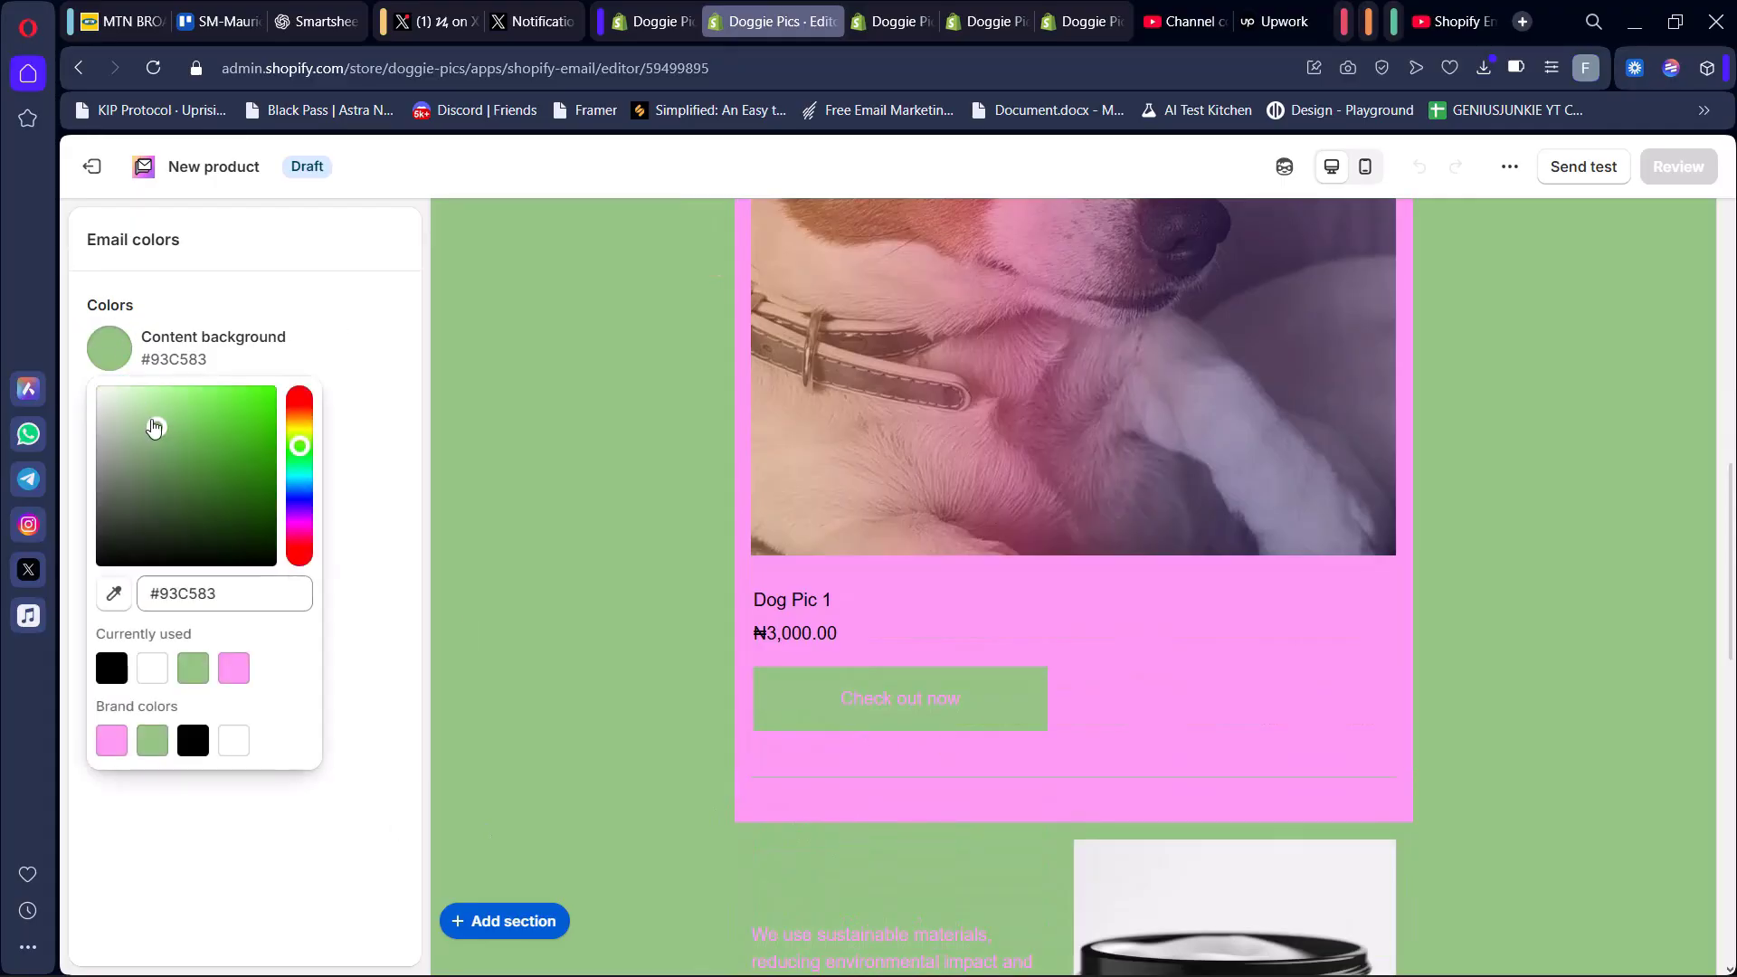
click(268, 396)
scroll(841, 450, up, 10)
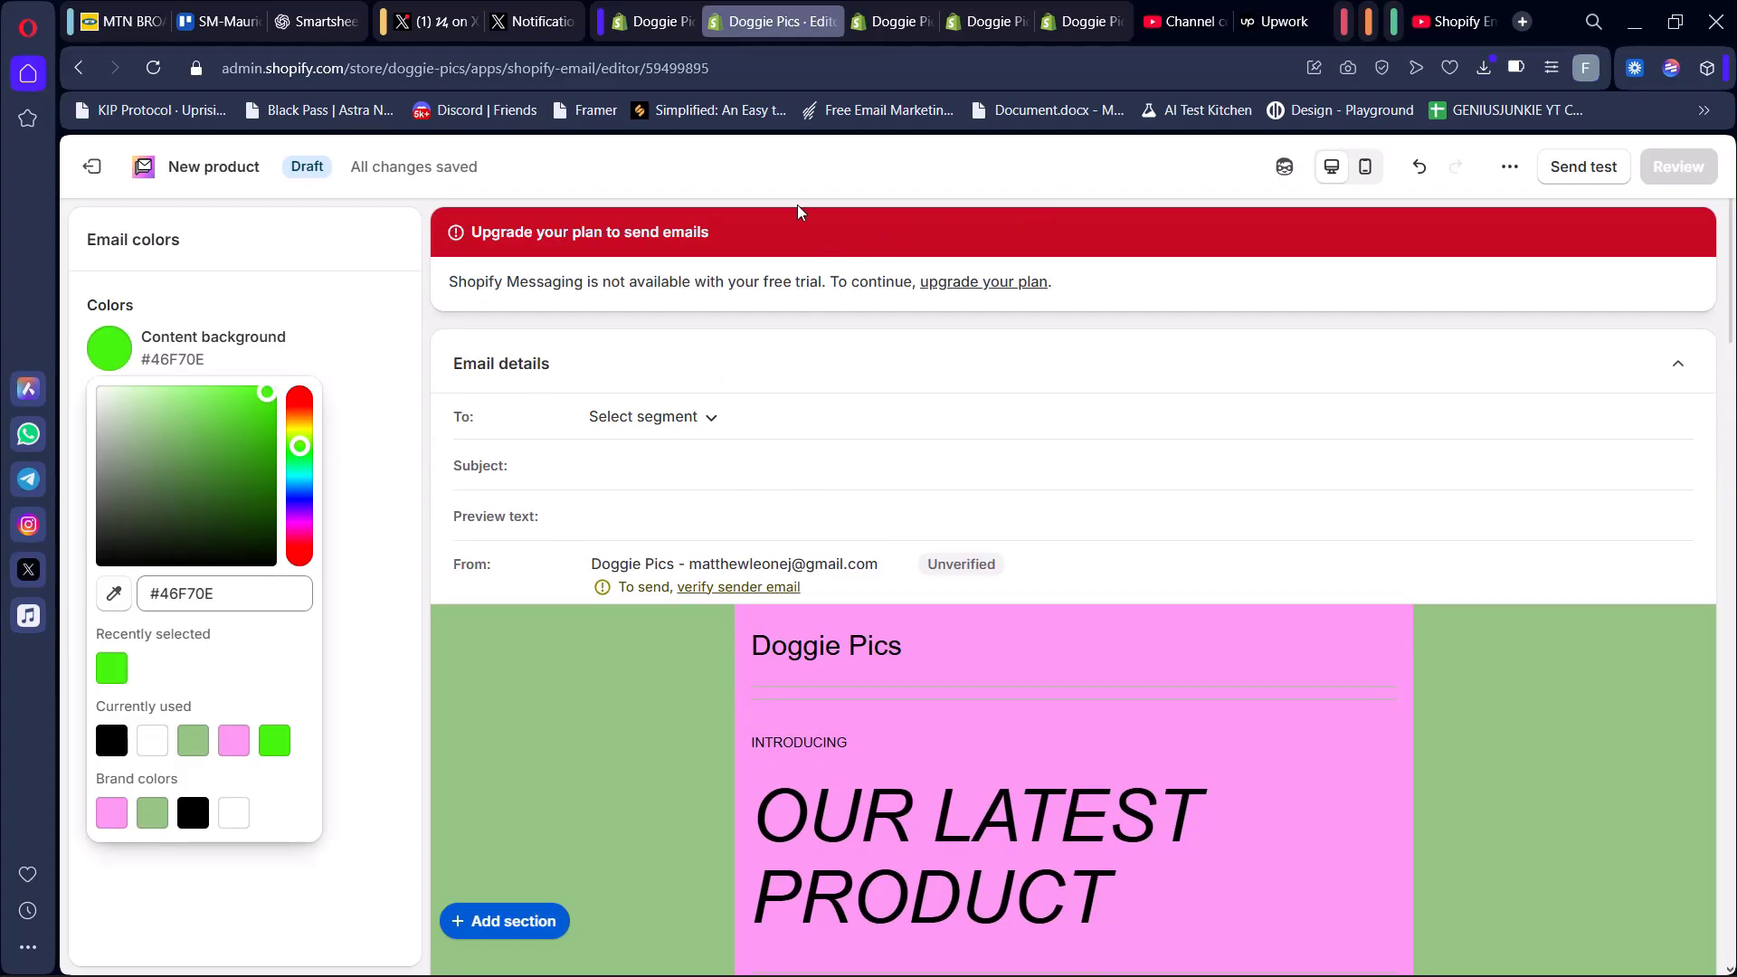
click(876, 387)
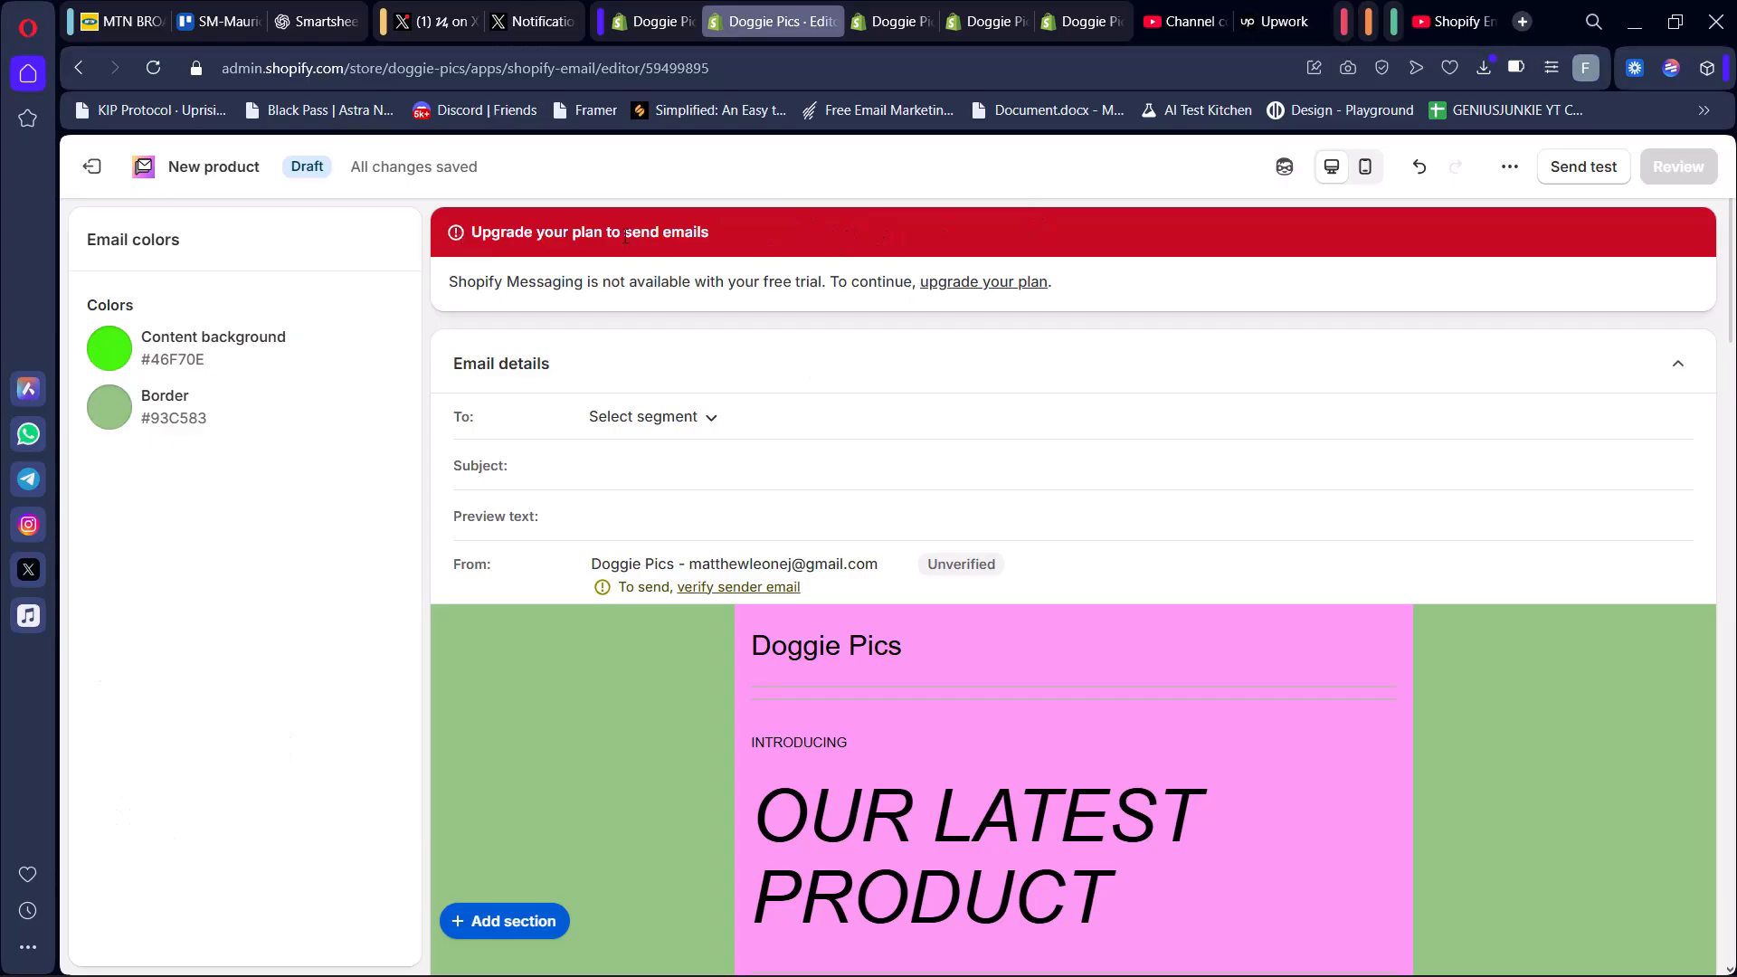
Step: Center-align the "OUR LATEST PRODUCT" heading in the email
scroll(662, 301, down, 1)
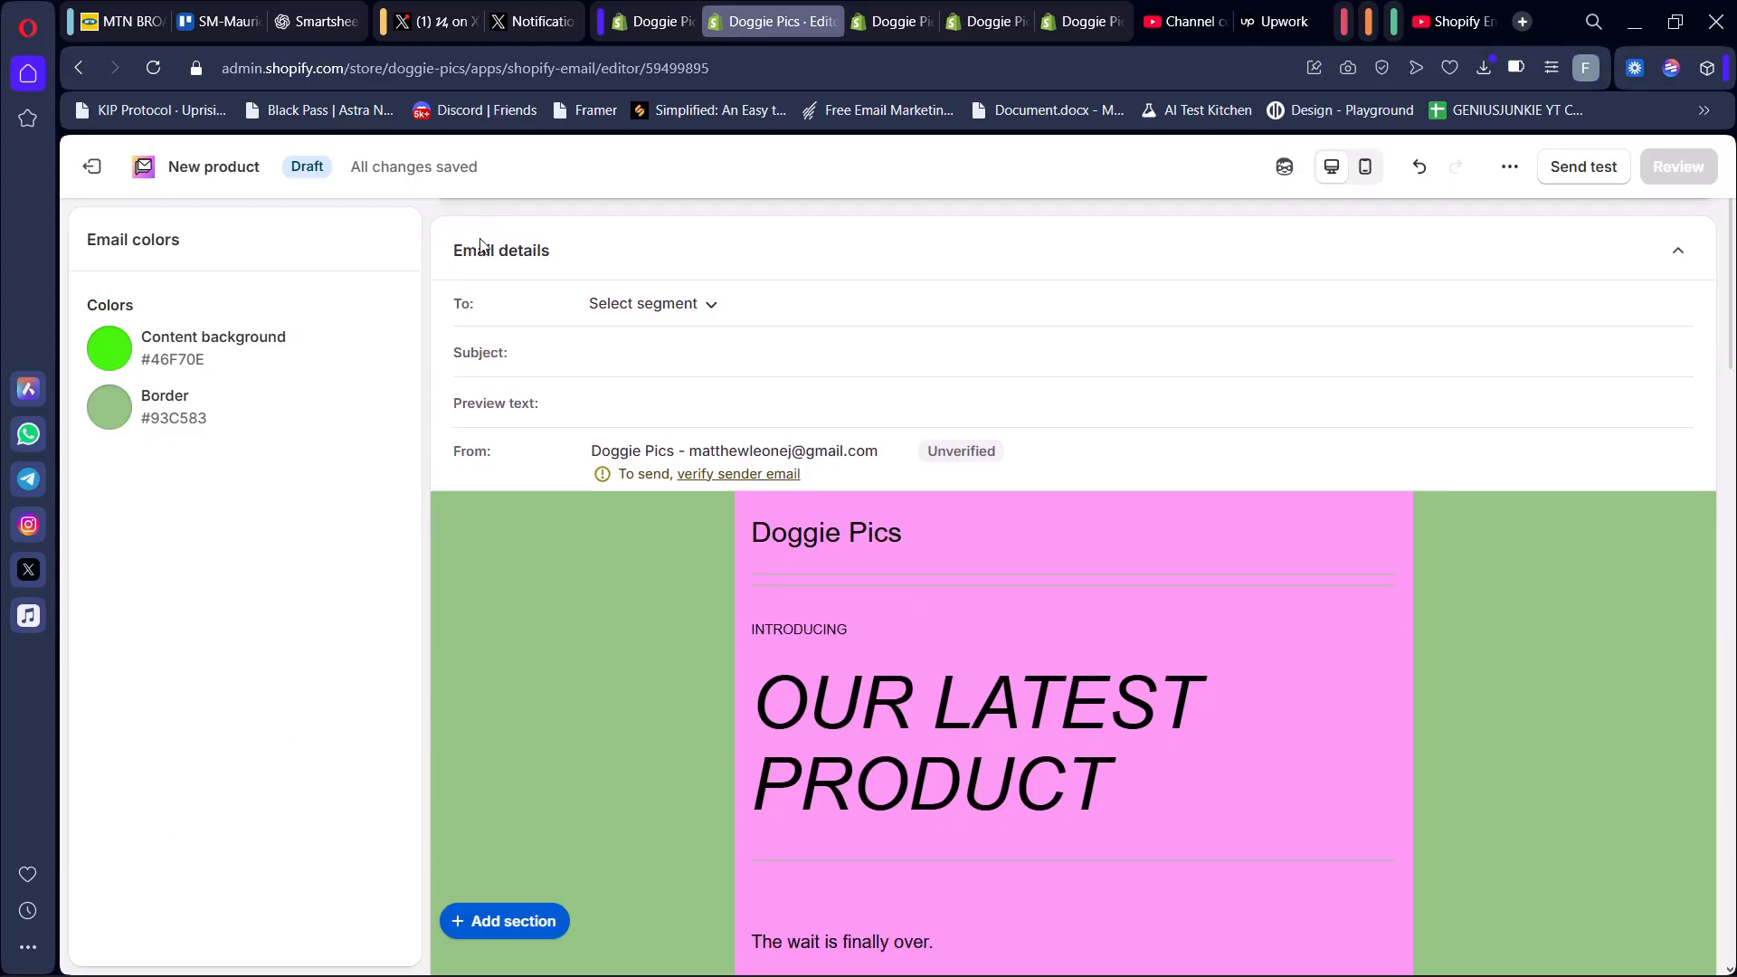
scroll(511, 243, up, 1)
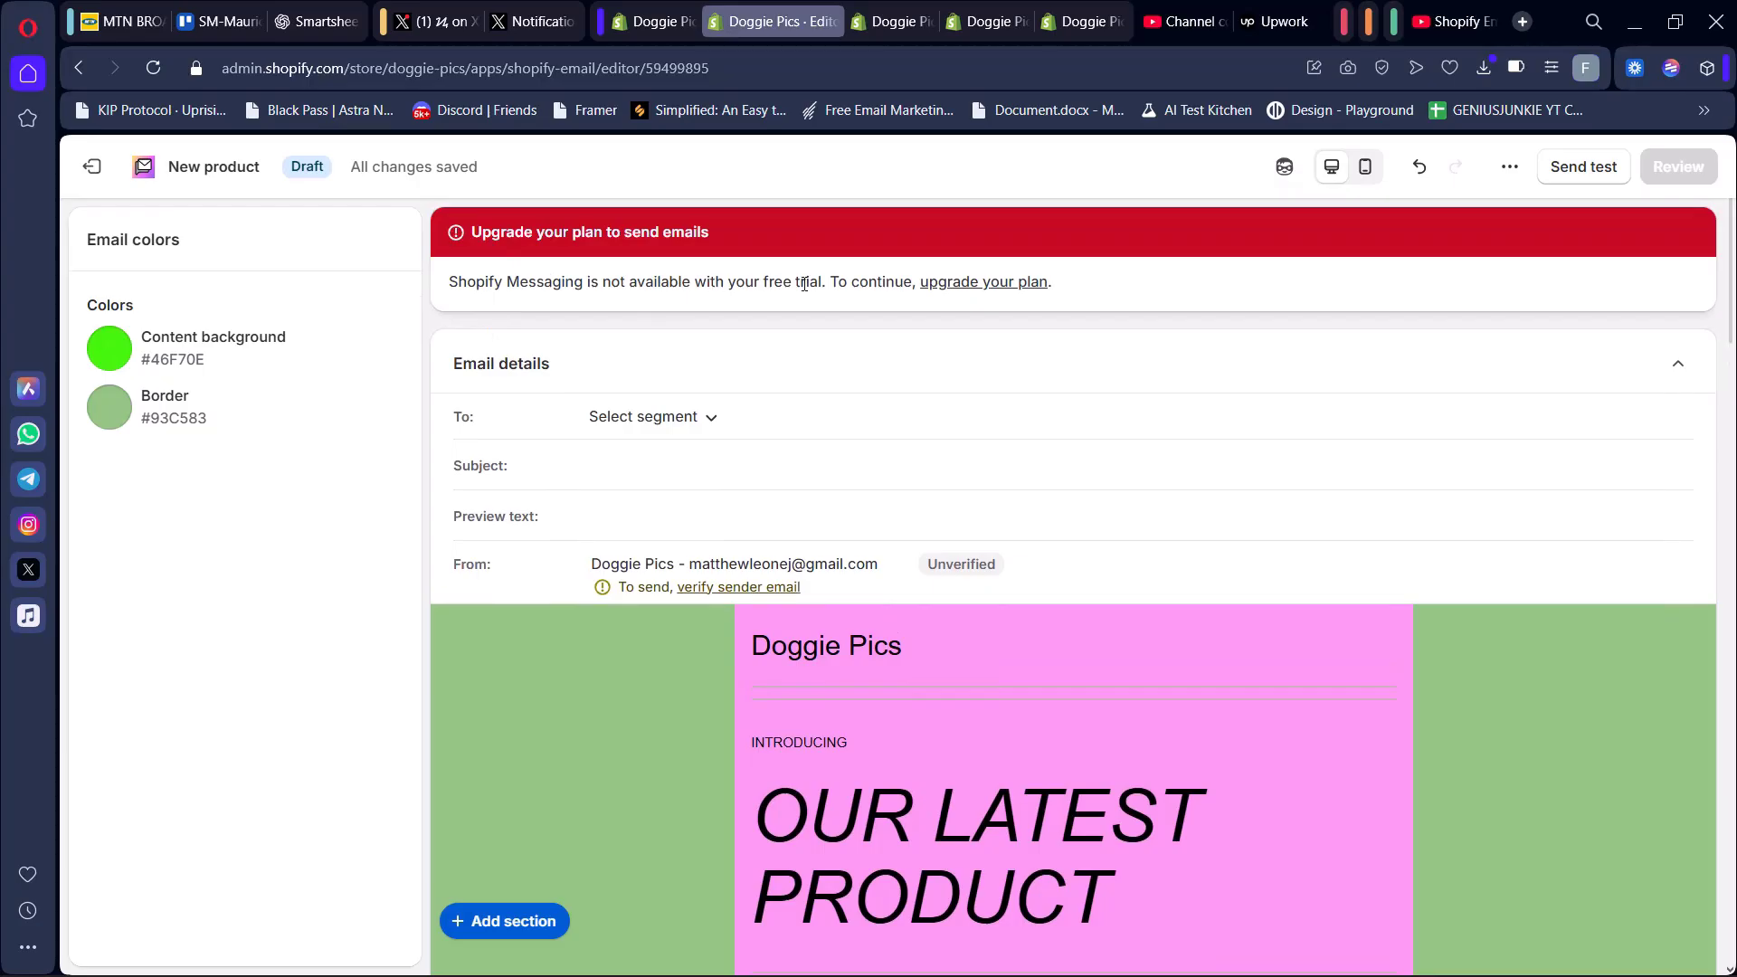
scroll(995, 443, down, 10)
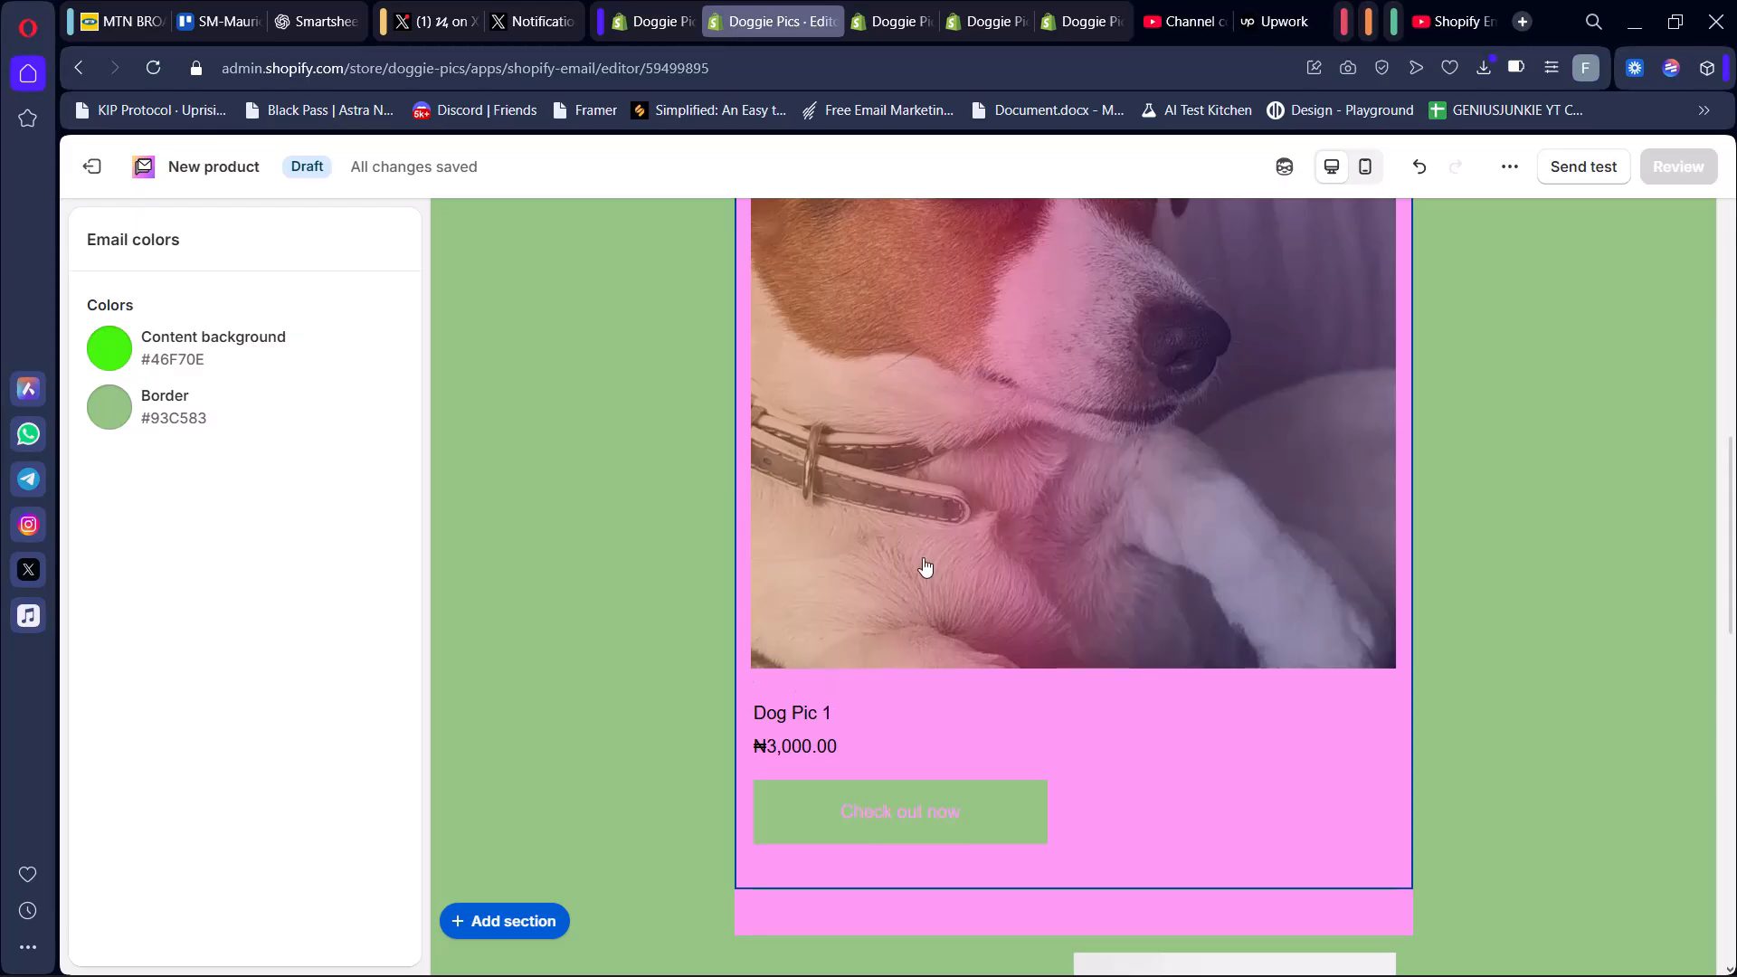
scroll(928, 552, up, 3)
scroll(932, 521, up, 7)
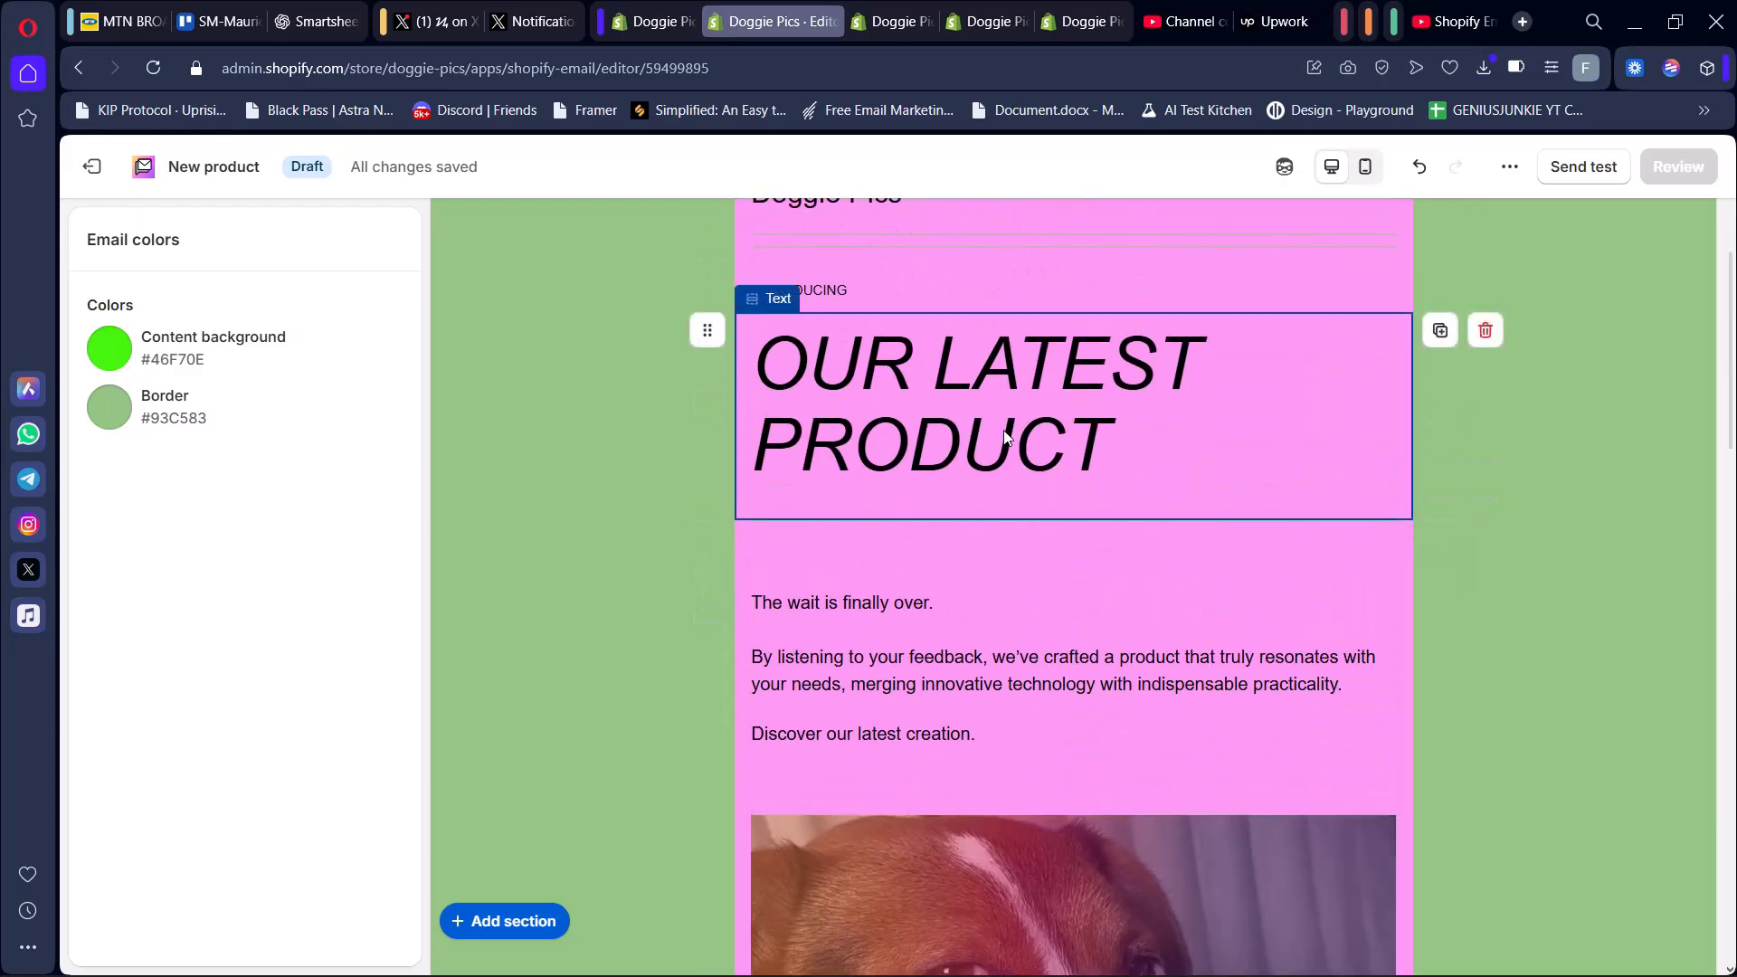
click(1076, 398)
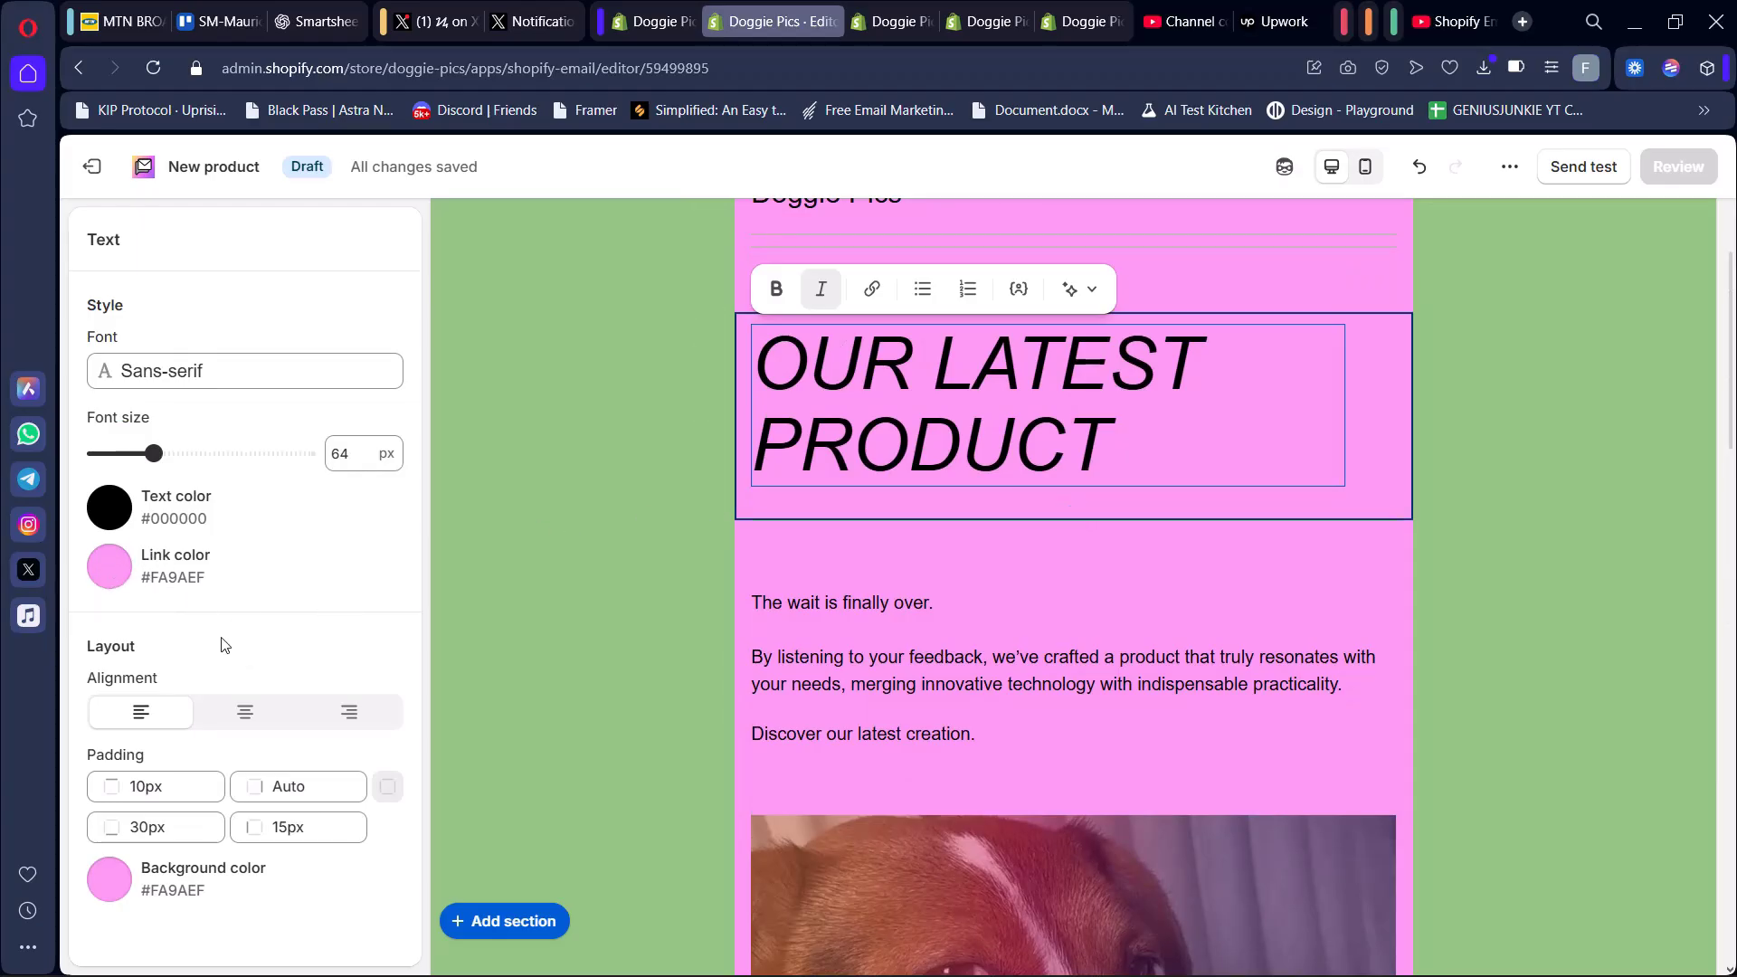
click(243, 714)
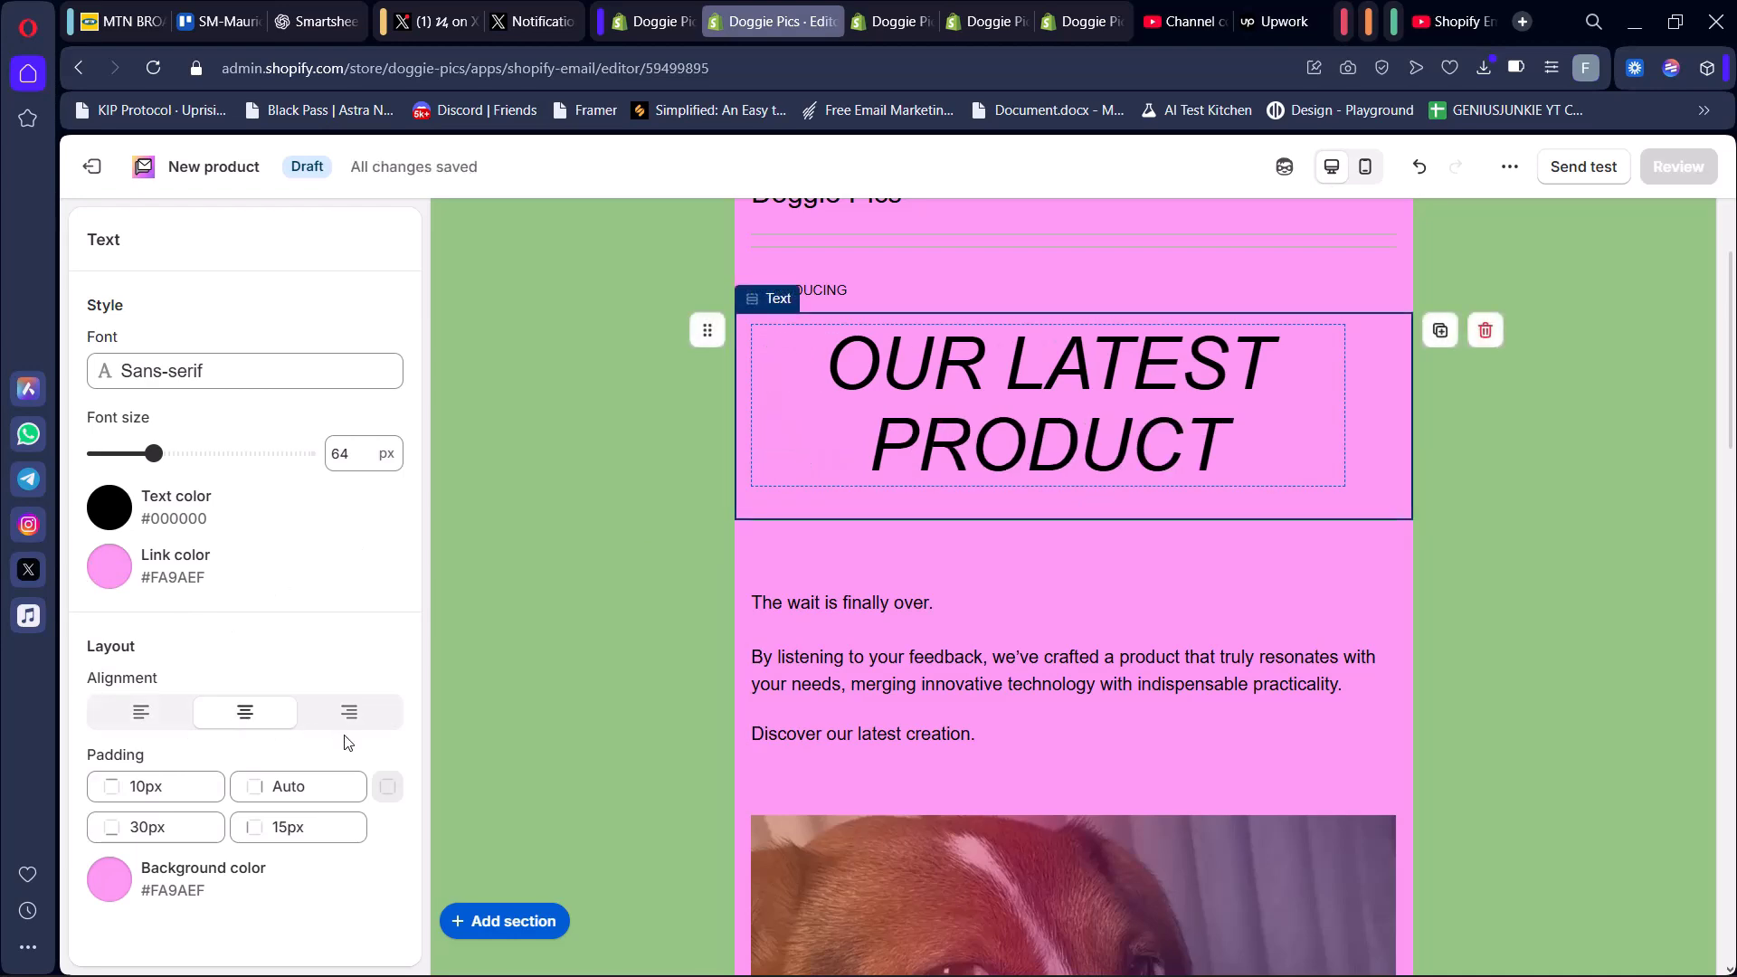
Step: Look over the email draft, then view the test email dialog and close it without sending
scroll(440, 693, down, 4)
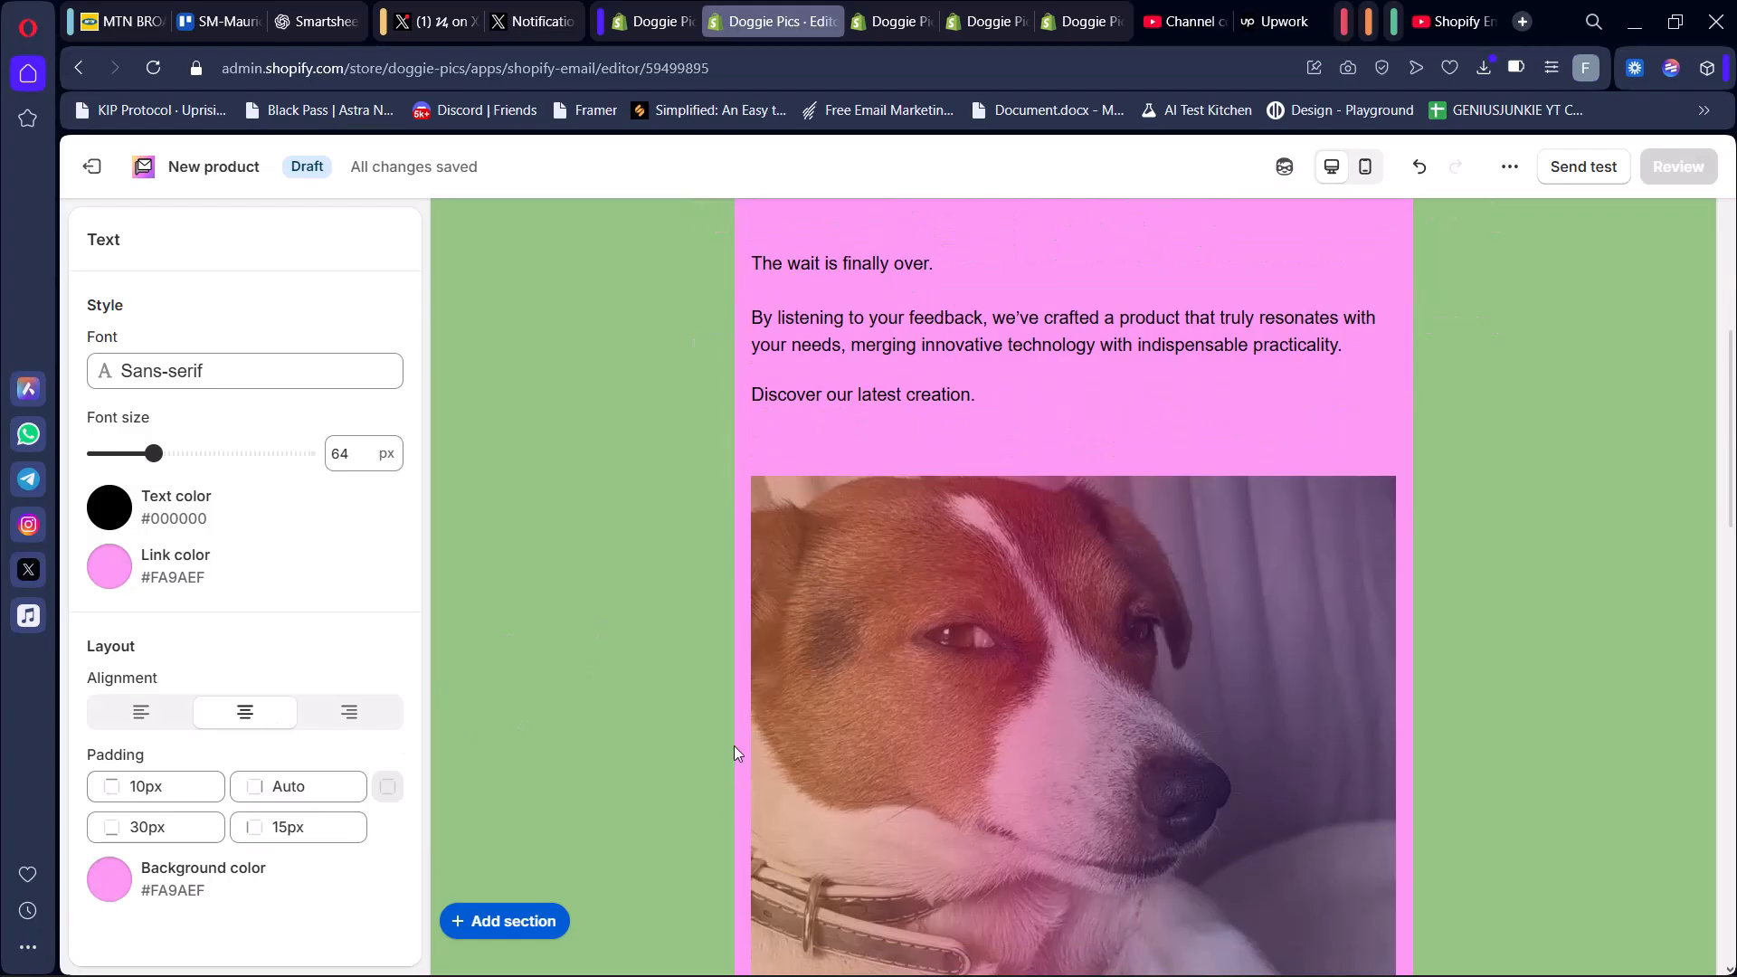
scroll(641, 679, up, 8)
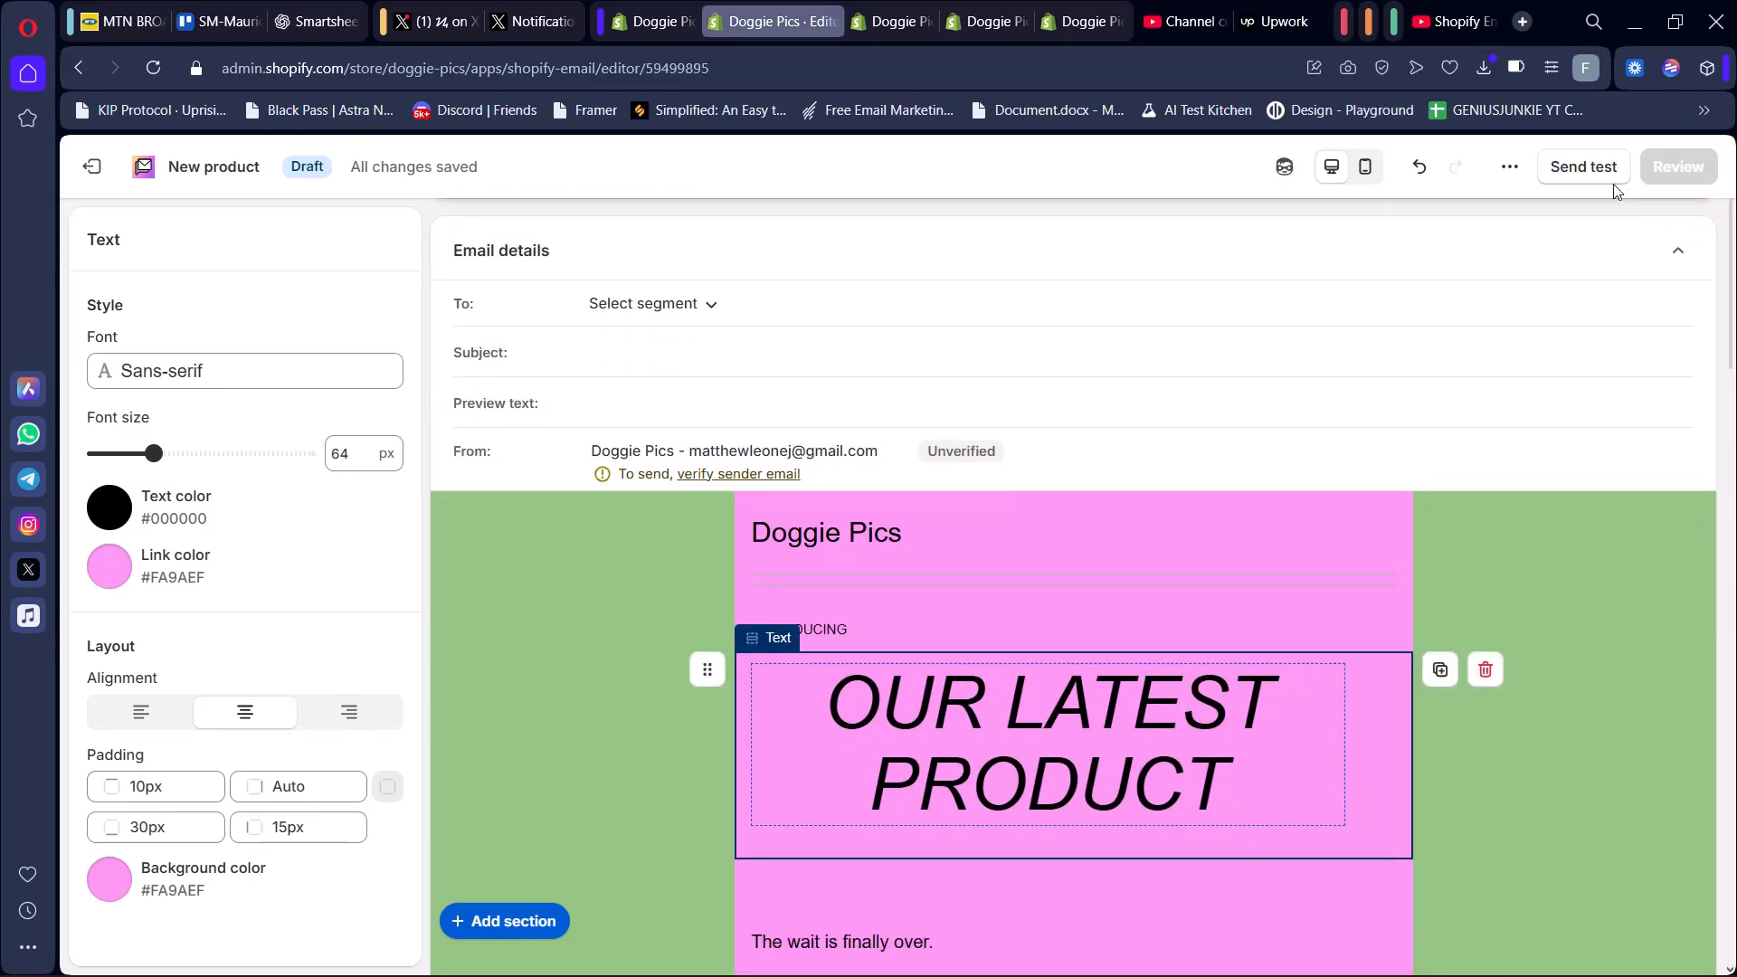
scroll(1398, 353, down, 8)
scroll(1429, 349, up, 10)
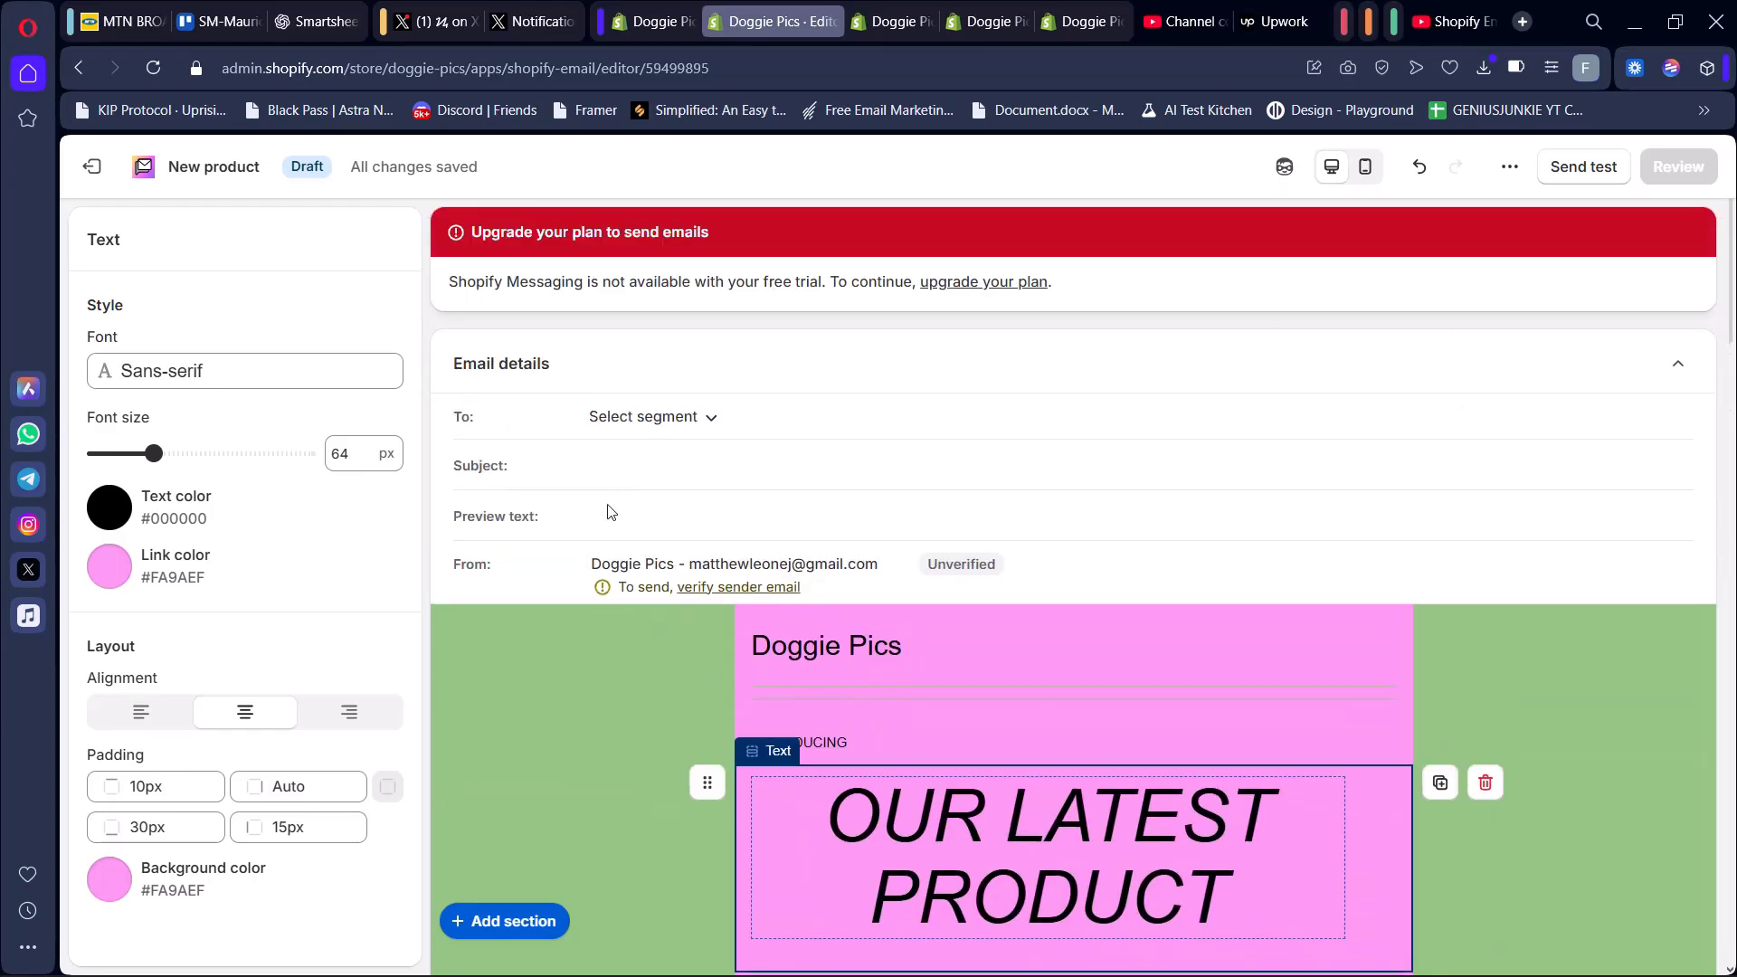
click(1576, 170)
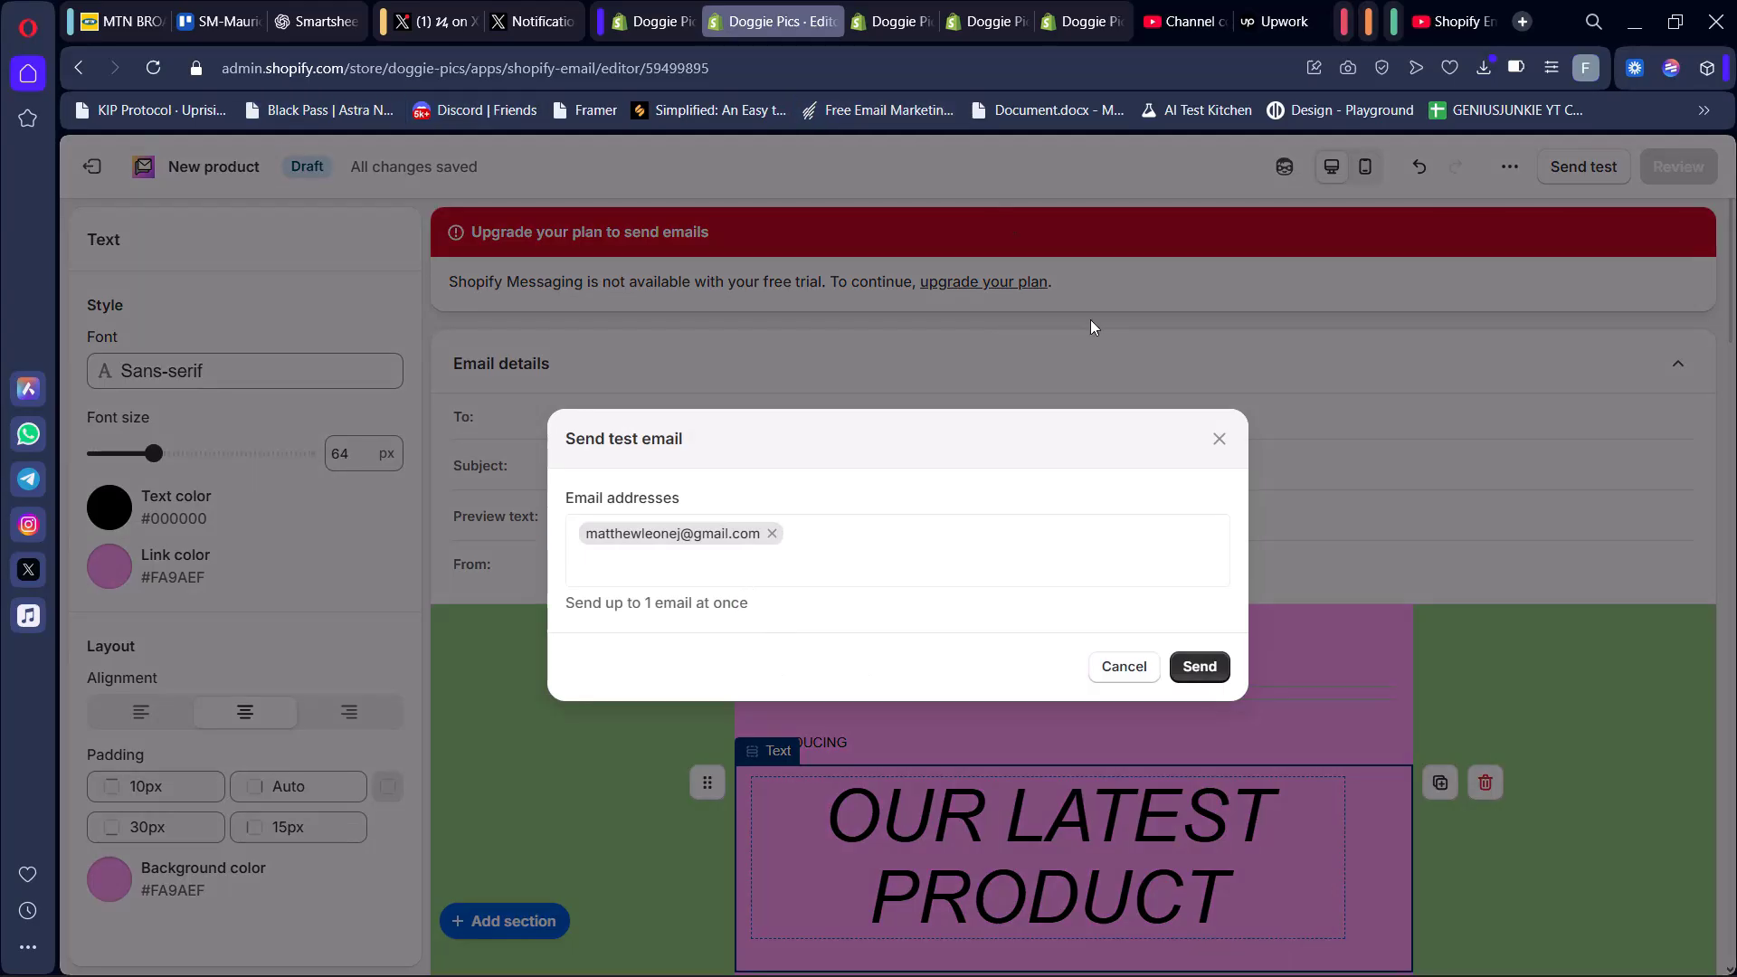
click(1219, 439)
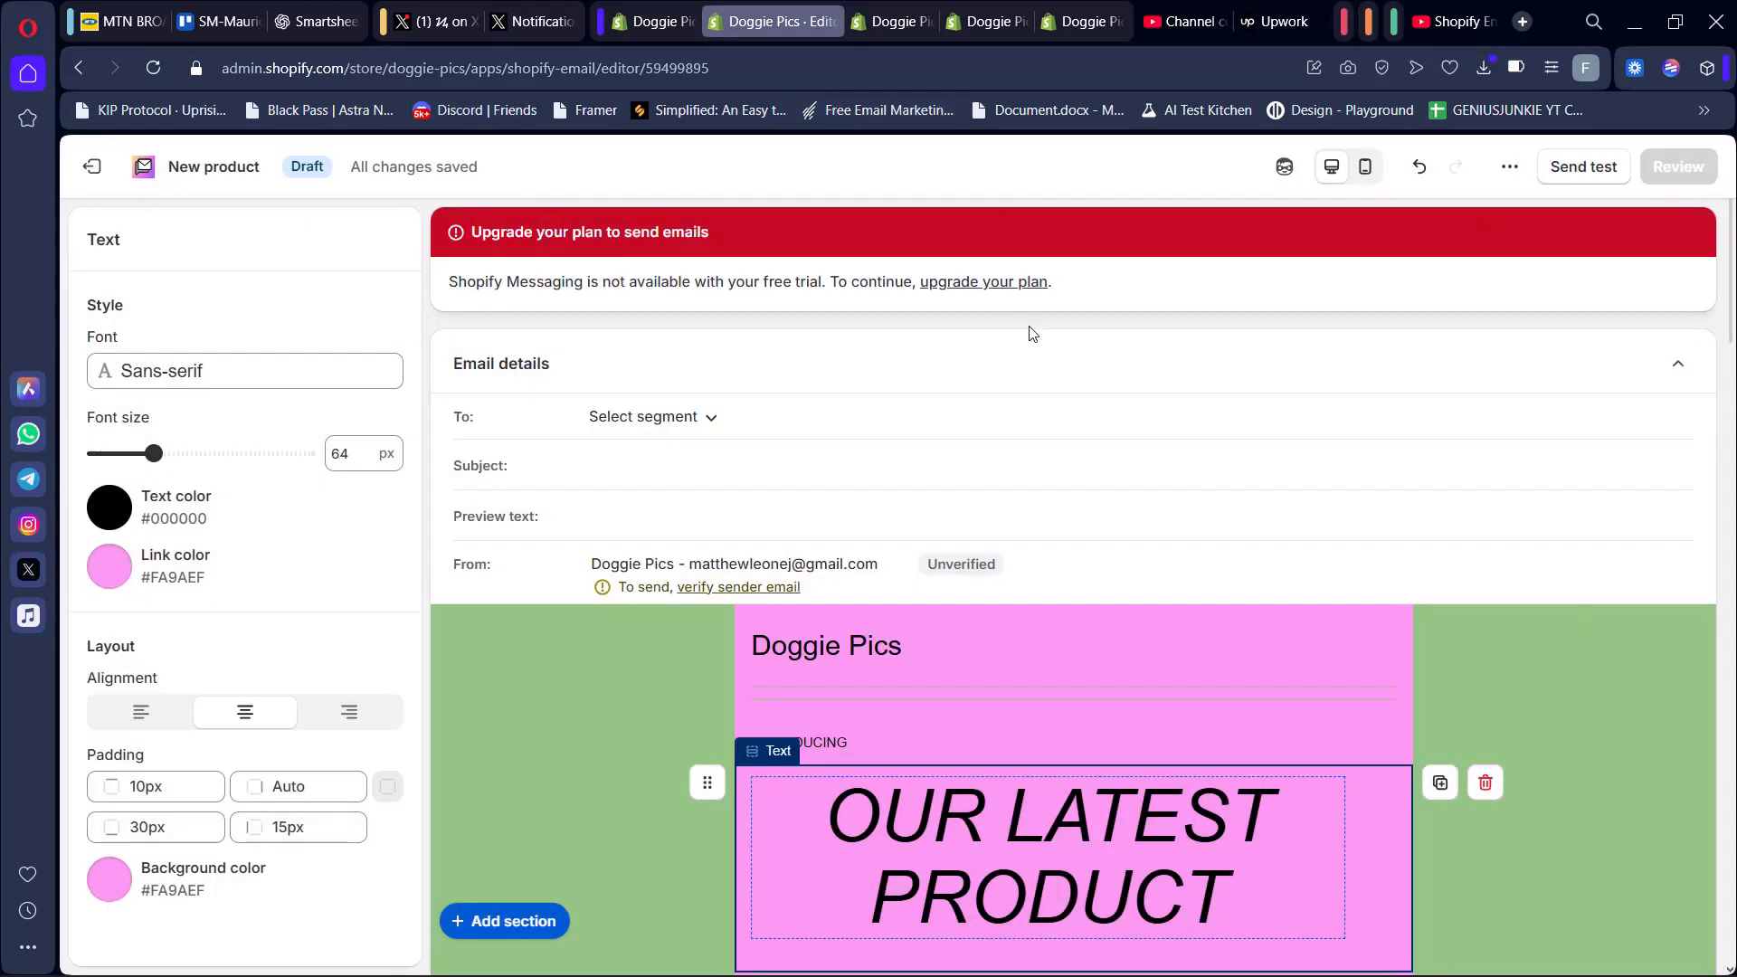